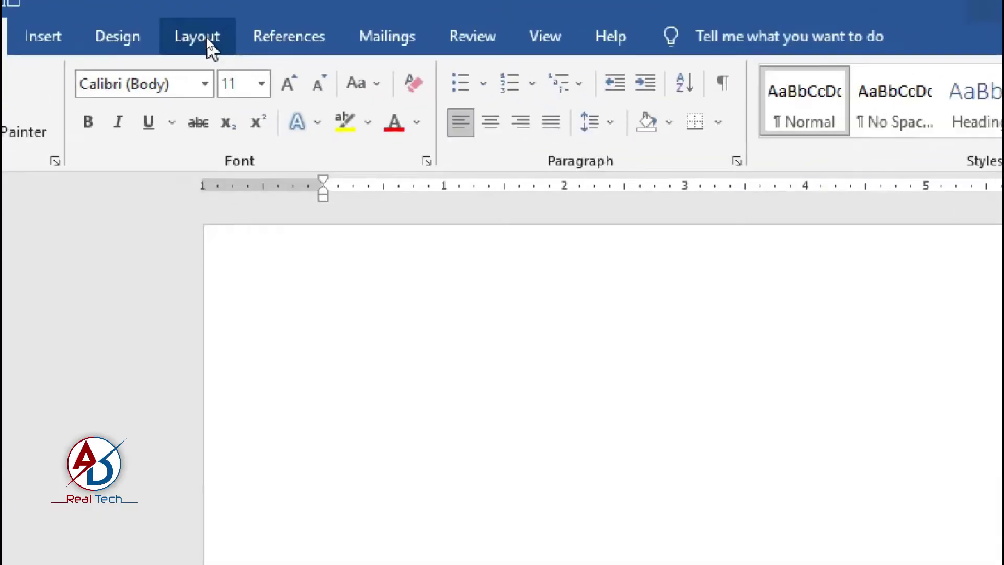
Step: Apply narrow 0.5-inch margins to the page
{"action": "left_click", "coordinate": [206, 37]}
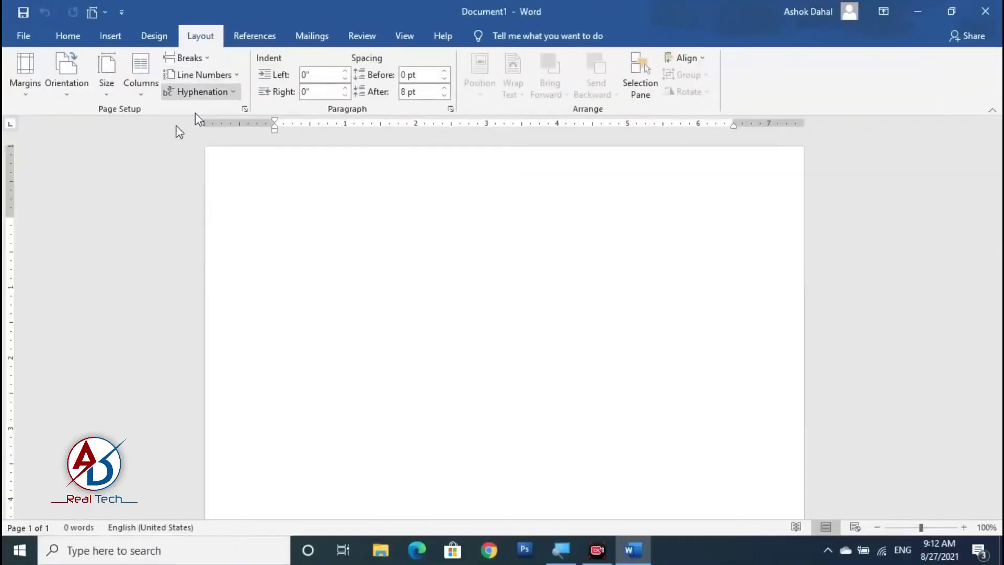
{"action": "left_click", "coordinate": [26, 84]}
{"action": "left_click", "coordinate": [45, 217]}
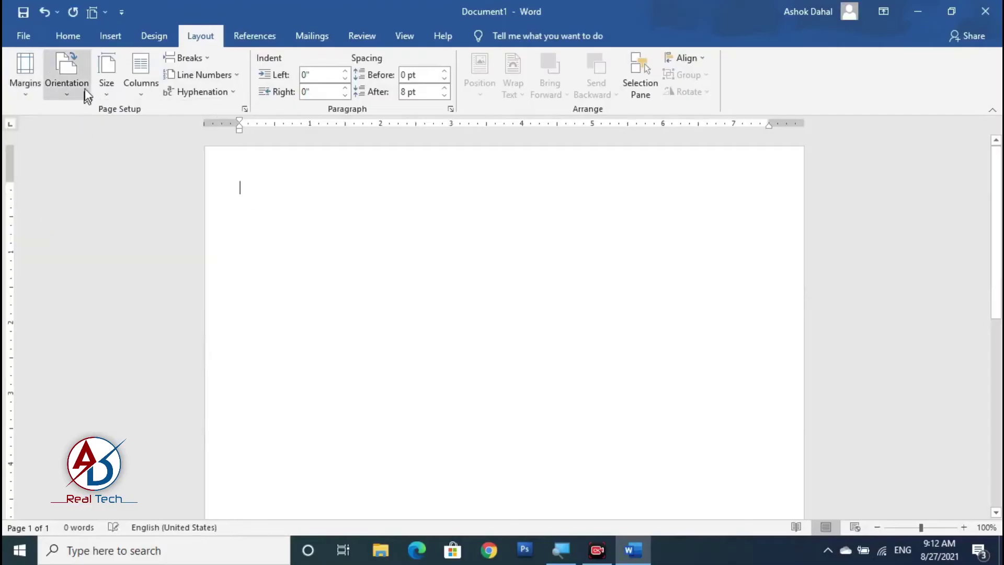
Step: Set a custom paper size of 4 inches wide by 5 inches high for the whole document
{"action": "left_click", "coordinate": [106, 76]}
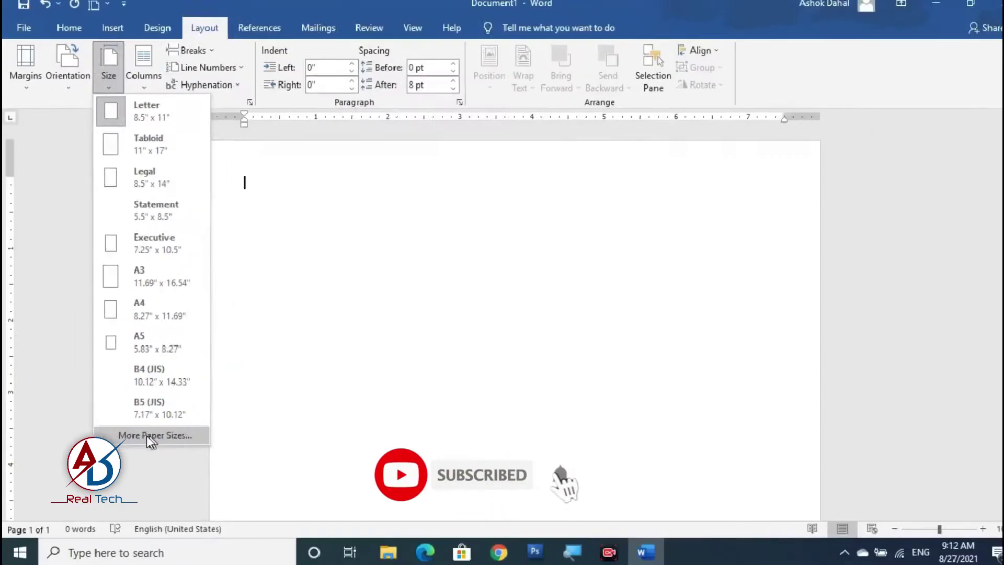
{"action": "left_click", "coordinate": [152, 437]}
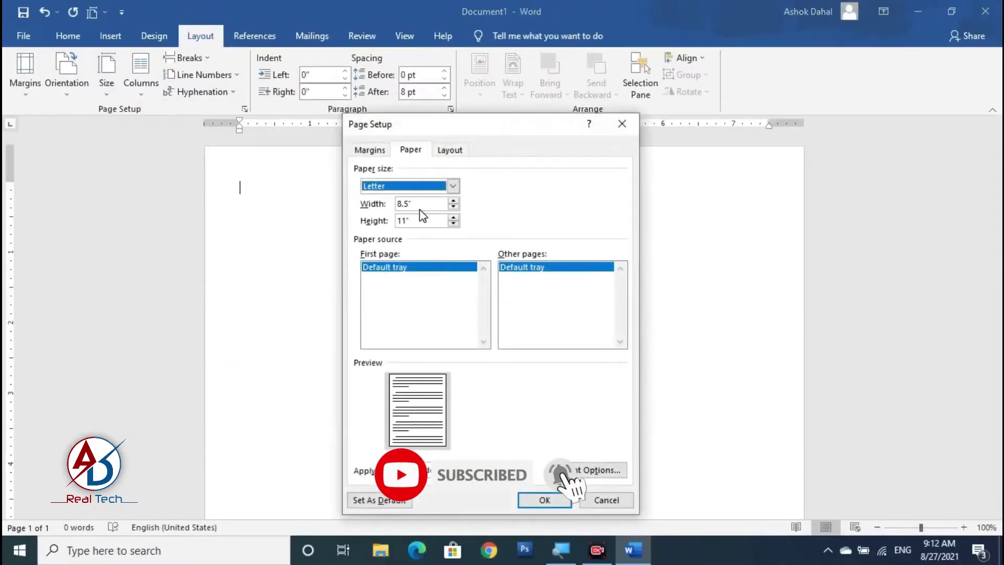
{"action": "type", "text": "4"}
{"action": "key", "text": "Tab"}
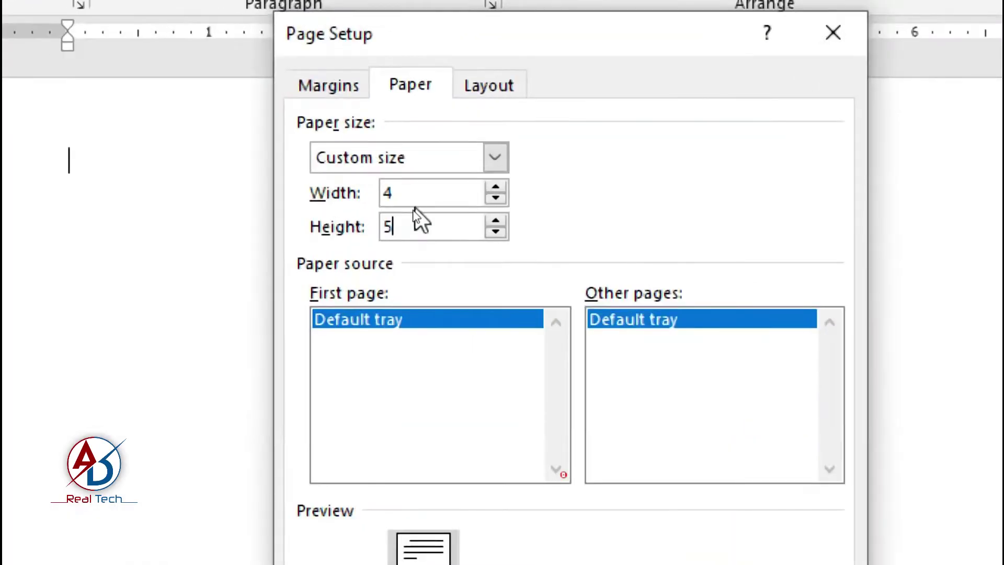
{"action": "left_click", "coordinate": [414, 208]}
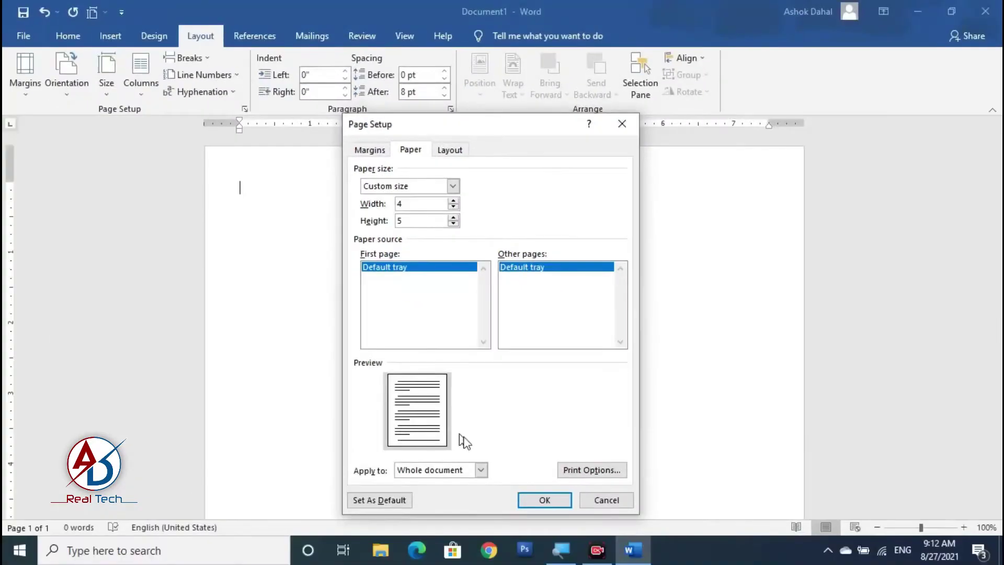
{"action": "left_click", "coordinate": [540, 500]}
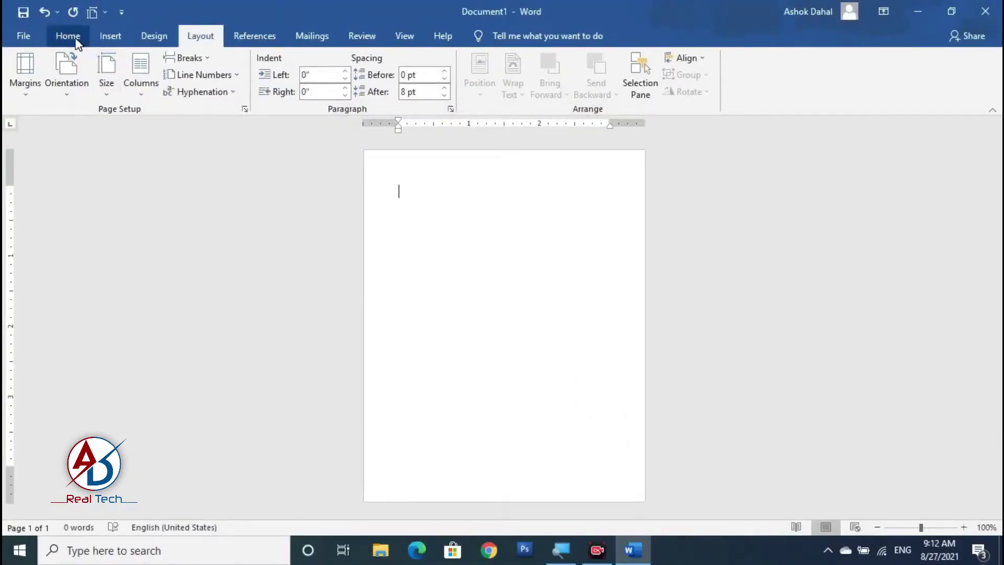
Step: Insert the picture 97-970124_corner-border-png-colorful-corner-border-png from the Desktop's Krishna August folder
{"action": "left_click", "coordinate": [111, 36]}
{"action": "left_click", "coordinate": [147, 73]}
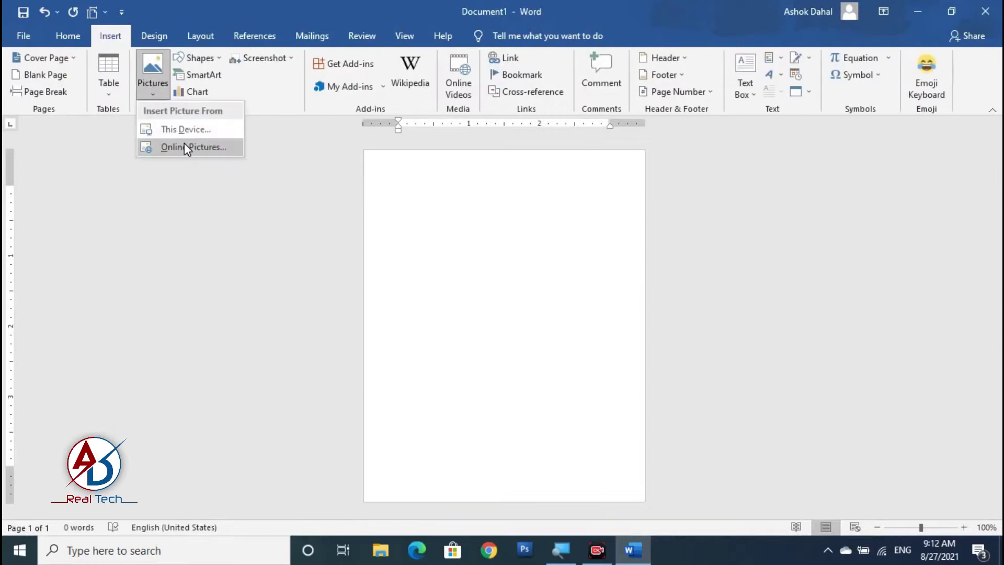
{"action": "left_click", "coordinate": [184, 135]}
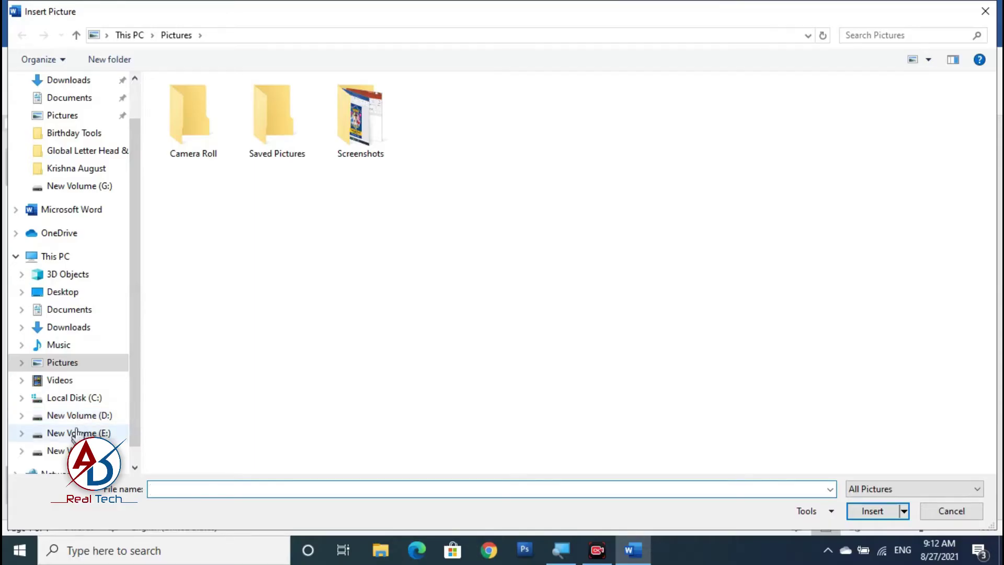
{"action": "left_click", "coordinate": [56, 292]}
{"action": "double_click", "coordinate": [186, 112]}
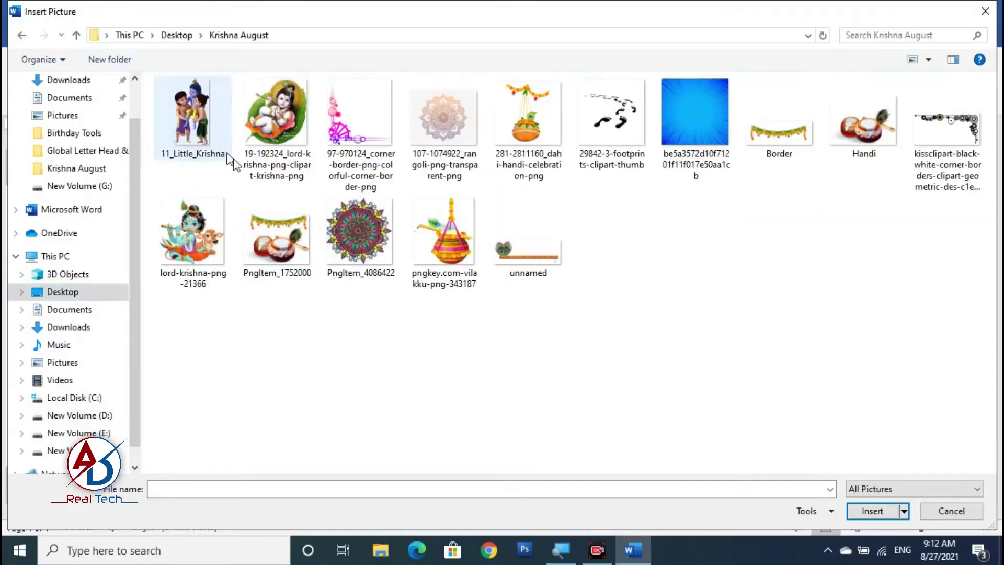
{"action": "left_click", "coordinate": [360, 133]}
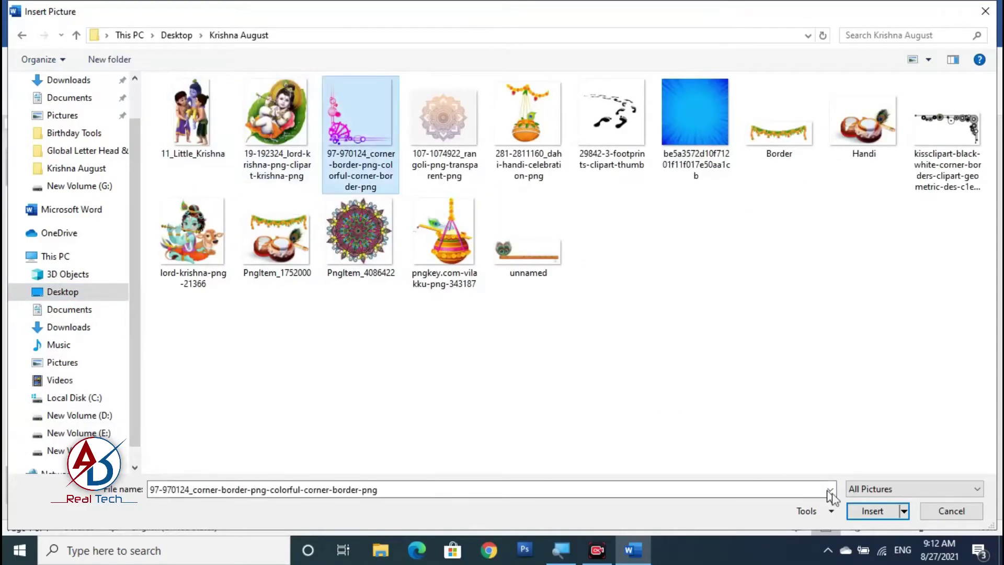
{"action": "left_click", "coordinate": [874, 511]}
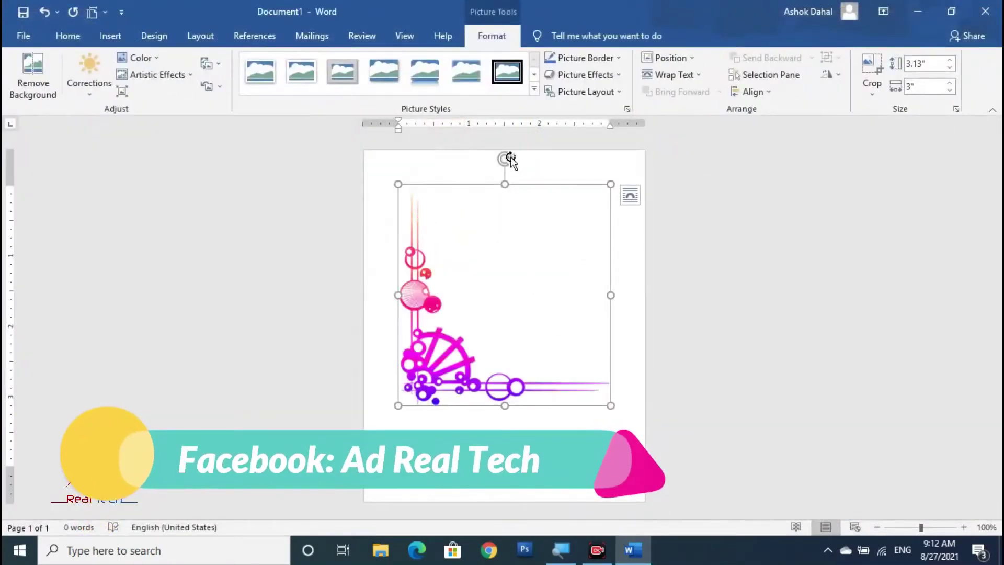
Step: Set the corner border picture in front of the text and rotate it 90° clockwise
{"action": "left_click", "coordinate": [672, 75]}
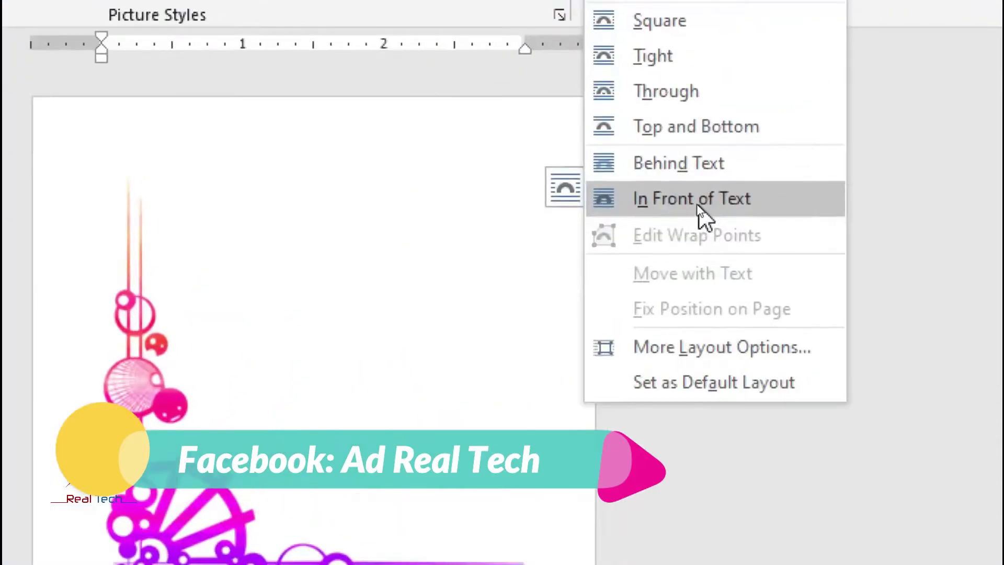
{"action": "left_click", "coordinate": [698, 200]}
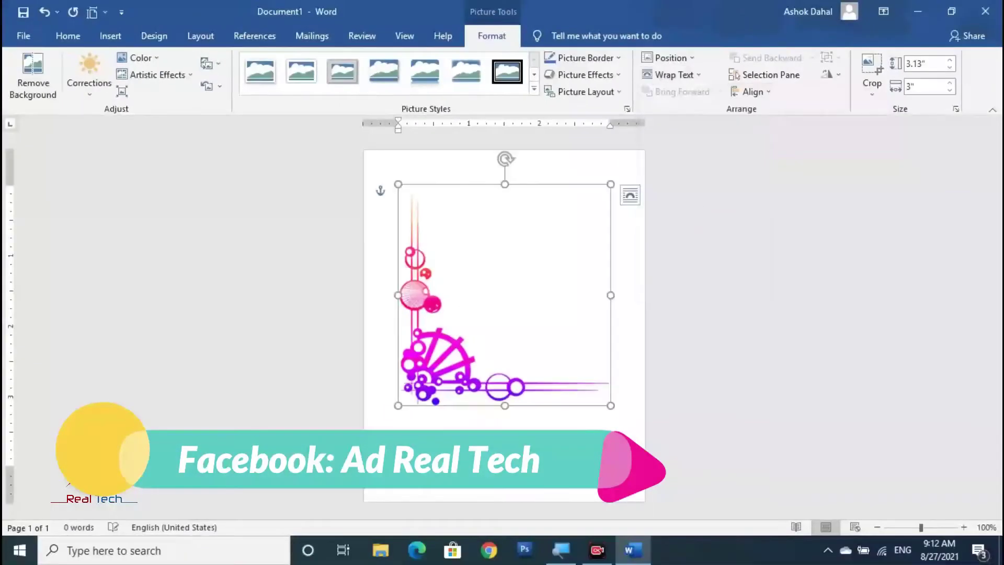
{"action": "left_click_drag", "start_coordinate": [505, 162], "coordinate": [643, 312]}
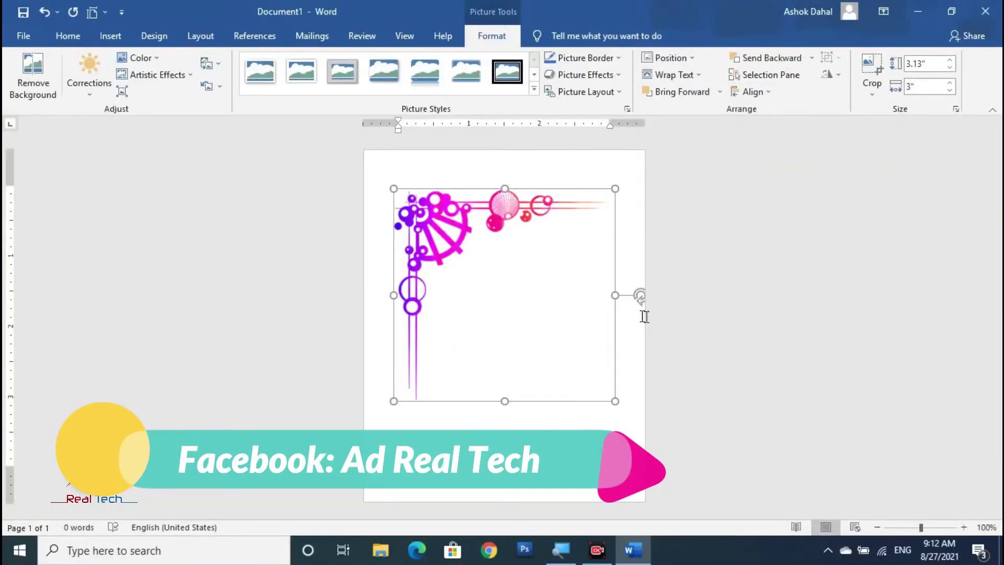
Step: Shrink the corner border to about 1.23 by 1.18 inches and move it into the page's upper-left corner
{"action": "left_click_drag", "start_coordinate": [613, 401], "coordinate": [482, 272]}
{"action": "left_click_drag", "start_coordinate": [408, 212], "coordinate": [390, 184]}
{"action": "left_click", "coordinate": [492, 251]}
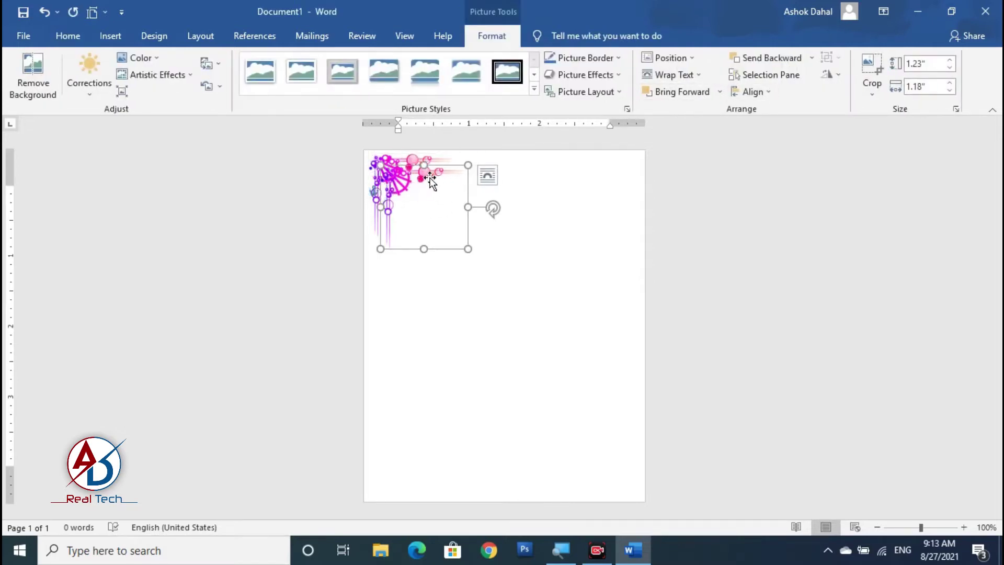
Step: Make a copy of the corner border, flip it horizontally, rotate it 90° clockwise and fit it into the page's lower-right corner
{"action": "left_click_drag", "start_coordinate": [430, 181], "coordinate": [543, 305]}
{"action": "left_click", "coordinate": [830, 74]}
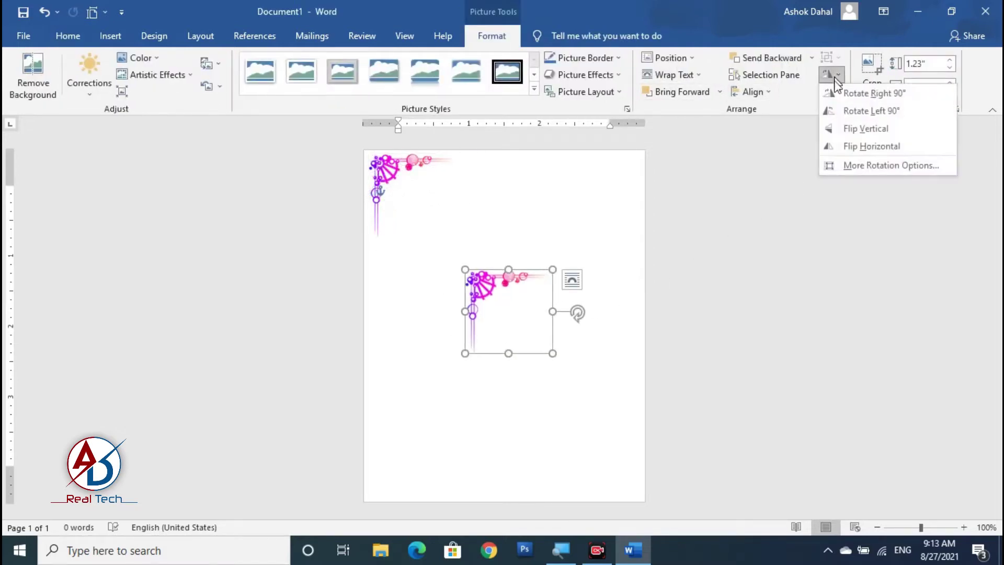
{"action": "left_click", "coordinate": [861, 151]}
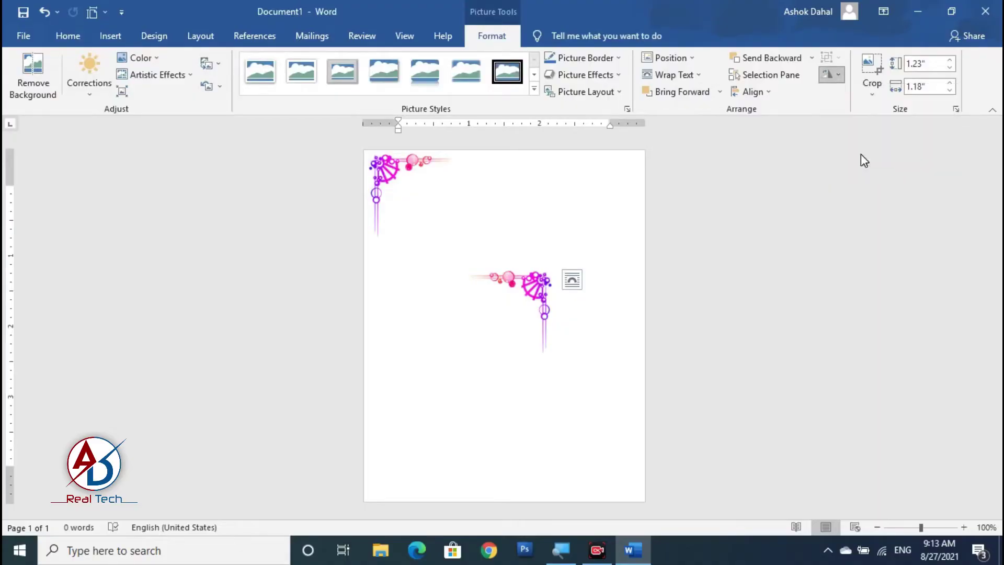
{"action": "left_click_drag", "start_coordinate": [435, 313], "coordinate": [520, 201]}
{"action": "left_click_drag", "start_coordinate": [538, 347], "coordinate": [629, 485]}
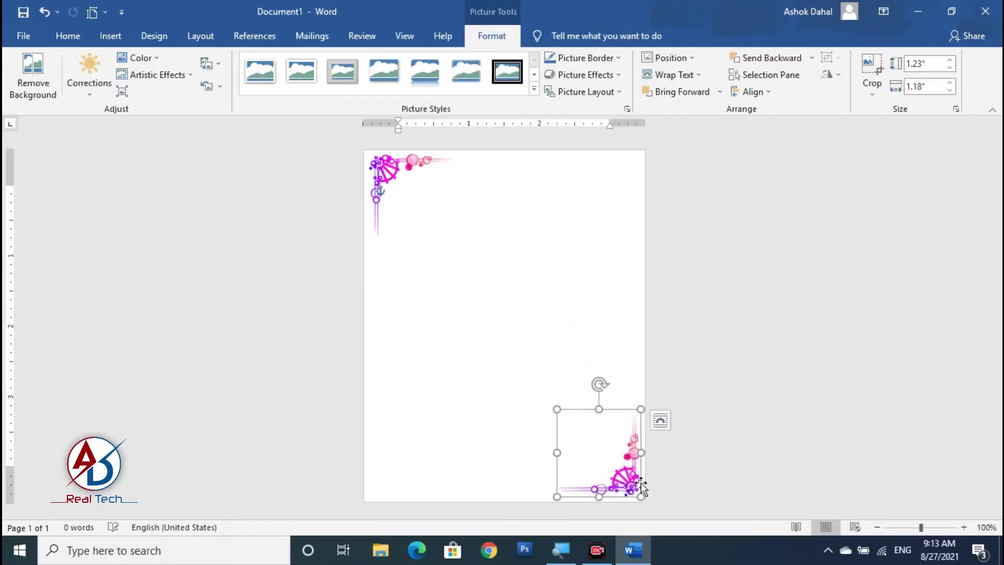
{"action": "left_click", "coordinate": [399, 191]}
{"action": "left_click", "coordinate": [625, 473]}
{"action": "left_click", "coordinate": [735, 457]}
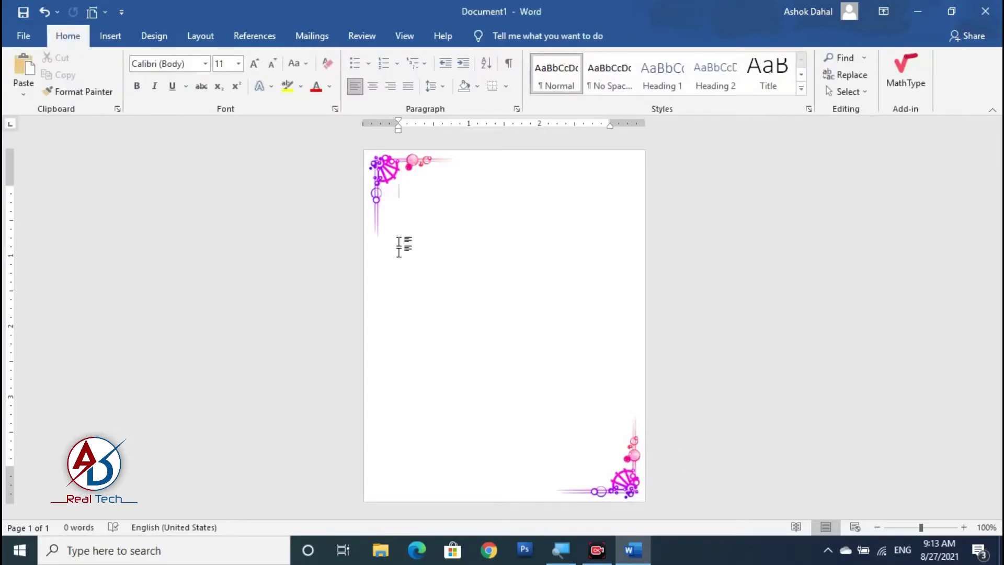
{"action": "left_click", "coordinate": [400, 189]}
{"action": "left_click", "coordinate": [578, 280]}
{"action": "scroll", "coordinate": [504, 325], "scroll_direction": "down", "scroll_amount": 5}
{"action": "scroll", "coordinate": [504, 325], "scroll_direction": "up", "scroll_amount": 4}
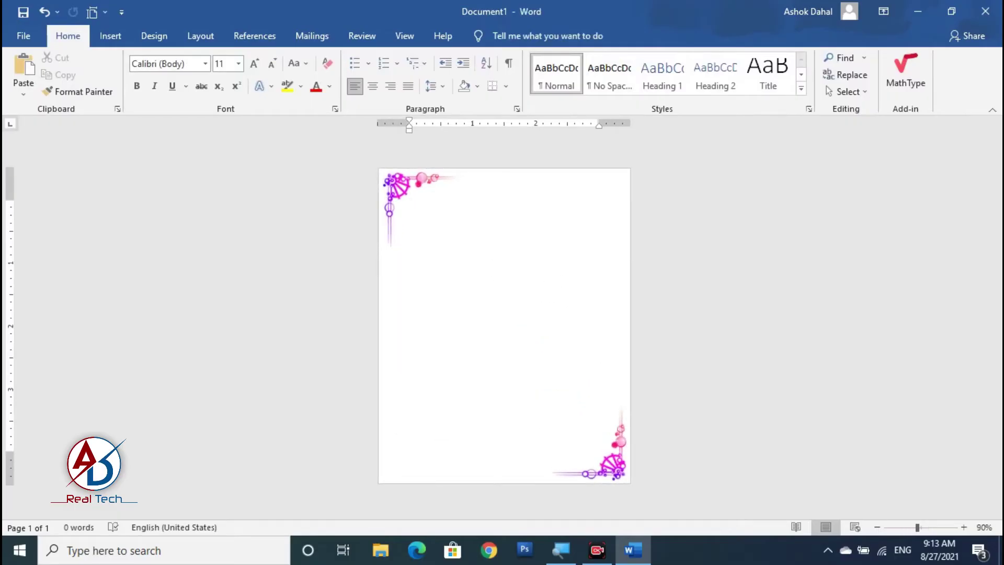
{"action": "scroll", "coordinate": [539, 328], "scroll_direction": "up", "scroll_amount": 1}
{"action": "scroll", "coordinate": [538, 328], "scroll_direction": "down", "scroll_amount": 3}
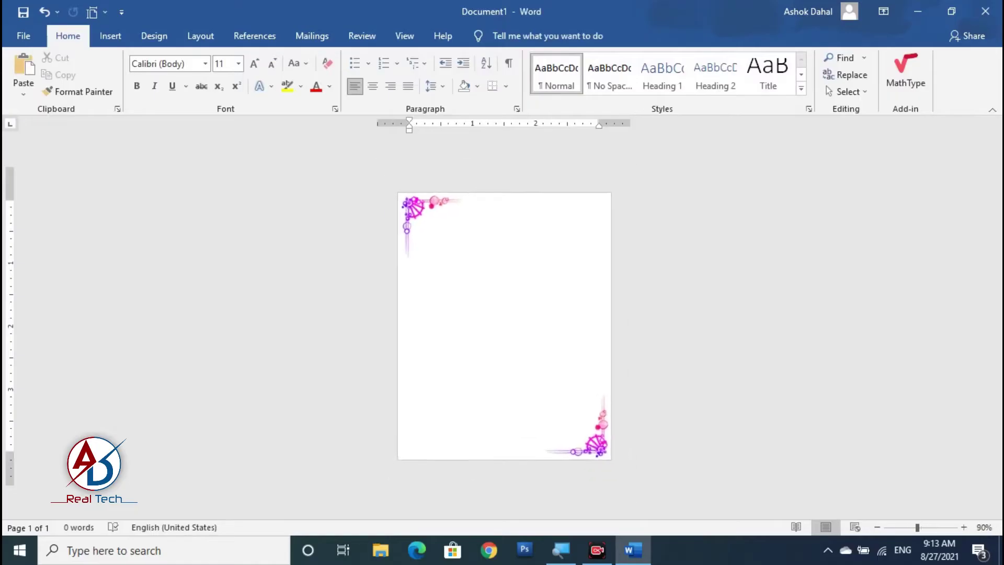
{"action": "scroll", "coordinate": [539, 327], "scroll_direction": "up", "scroll_amount": 2}
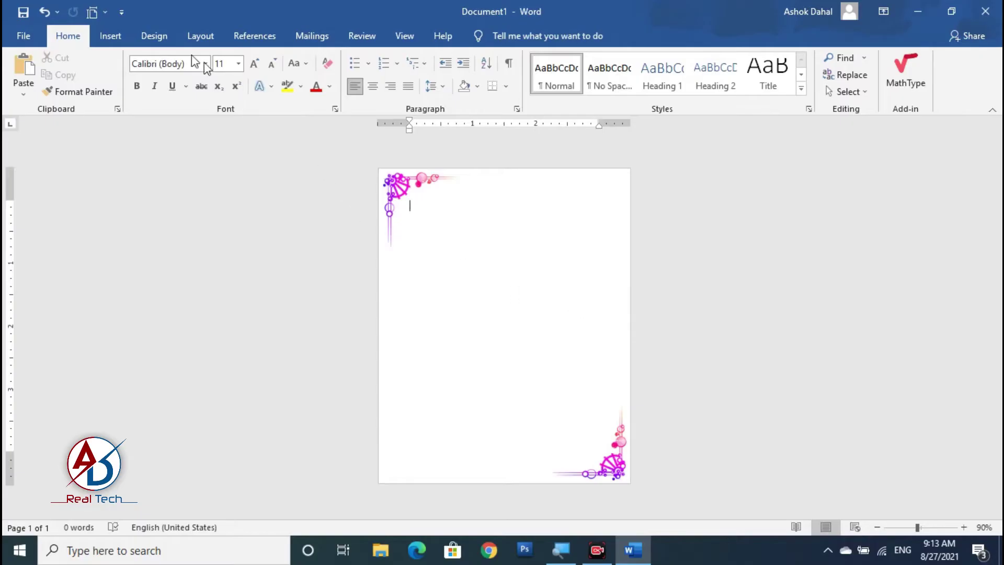
Step: Insert the picture lord-krishna-png-21366 from the Krishna August folder and set it in front of the text
{"action": "left_click", "coordinate": [107, 38]}
{"action": "left_click", "coordinate": [201, 59]}
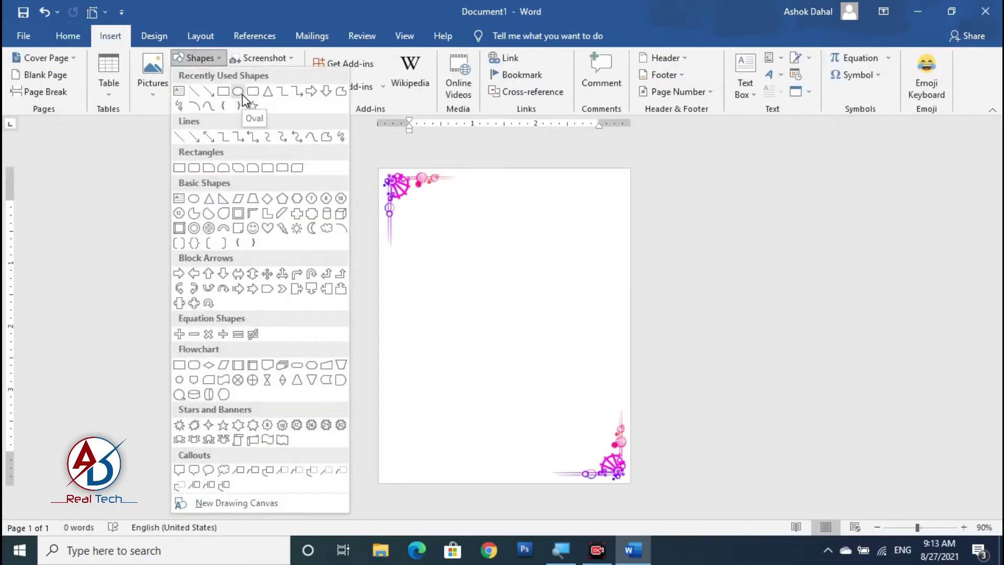
{"action": "left_click", "coordinate": [152, 73]}
{"action": "left_click", "coordinate": [185, 132]}
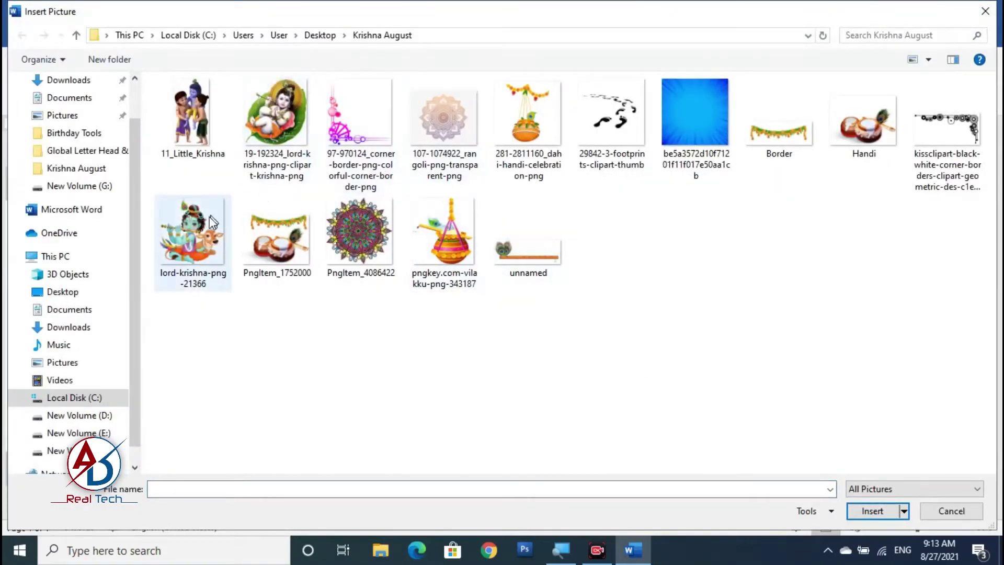
{"action": "left_click", "coordinate": [193, 233]}
{"action": "left_click", "coordinate": [872, 511]}
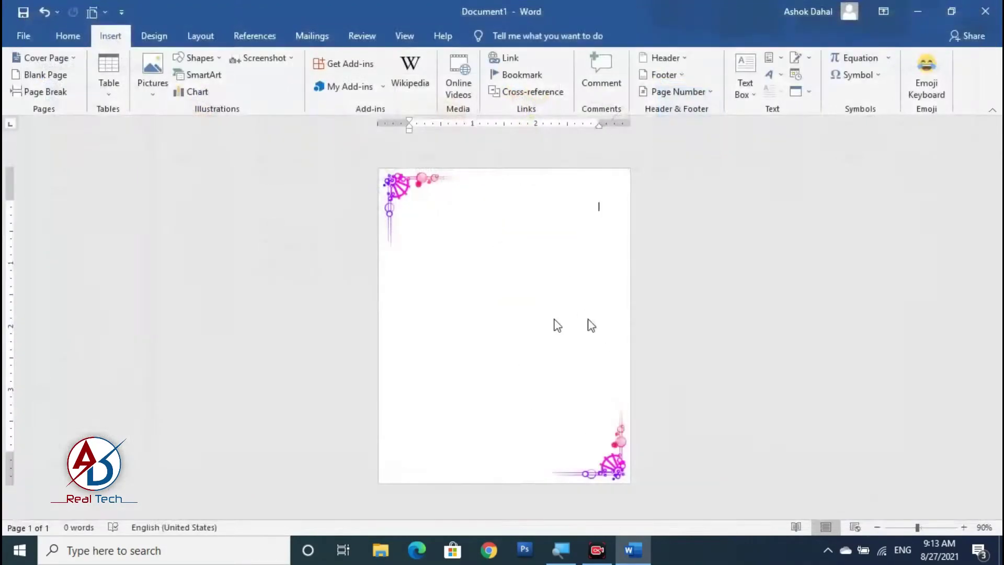
{"action": "left_click", "coordinate": [687, 76]}
{"action": "left_click", "coordinate": [695, 200]}
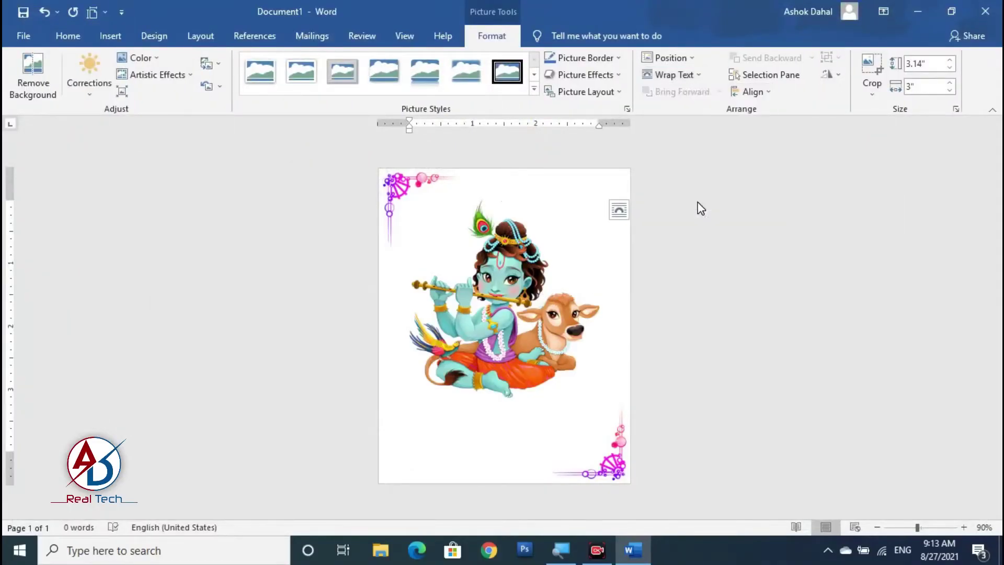
Step: Shrink the Krishna picture to about 2.42 by 2.31 inches and center it horizontally in the page's upper half
{"action": "left_click_drag", "start_coordinate": [599, 199], "coordinate": [569, 222]}
{"action": "left_click_drag", "start_coordinate": [524, 289], "coordinate": [524, 271]}
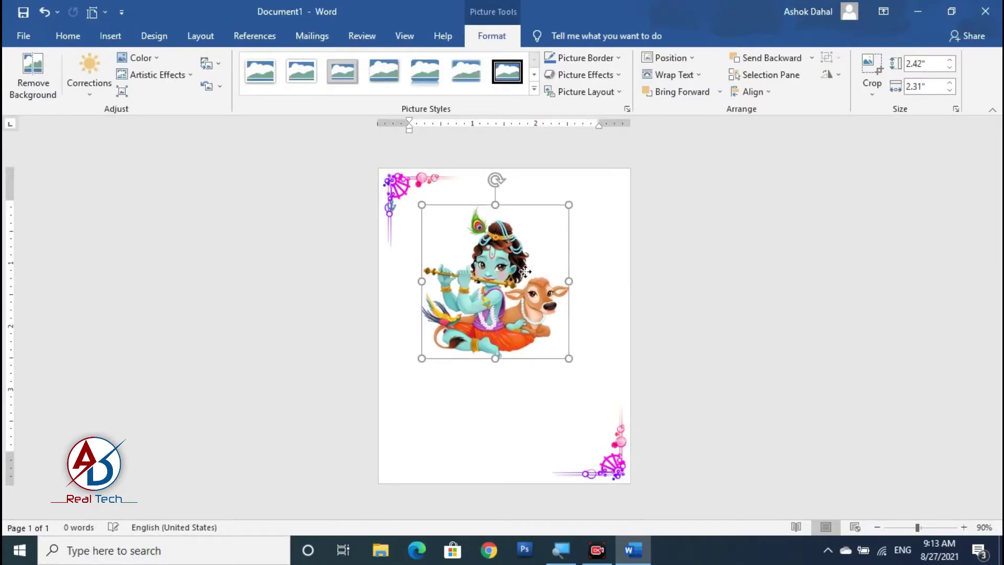
{"action": "left_click_drag", "start_coordinate": [524, 272], "coordinate": [530, 273]}
{"action": "left_click", "coordinate": [753, 91]}
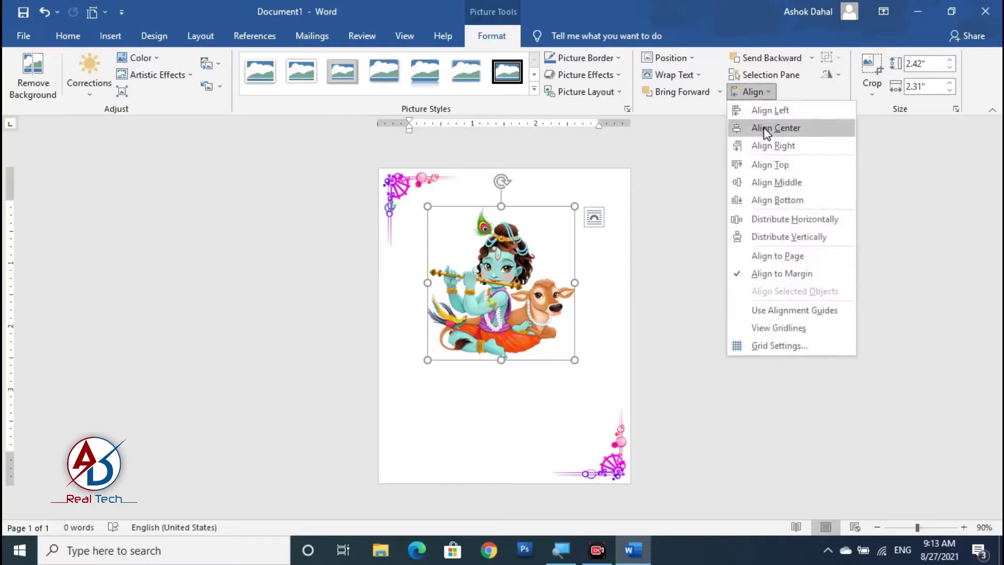
{"action": "left_click", "coordinate": [762, 128]}
{"action": "key", "text": "Escape"}
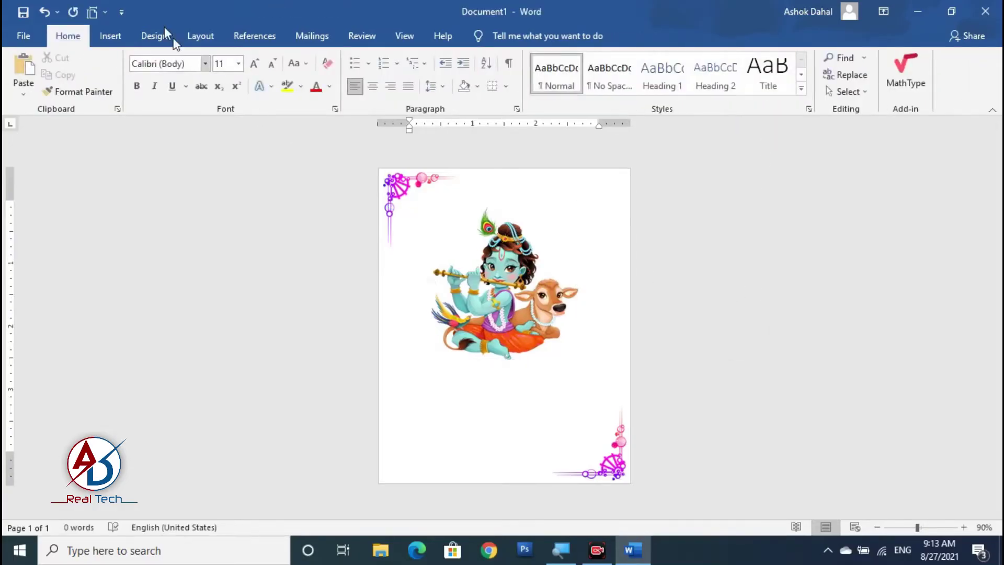
Step: Draw a circle about 3.13 inches in diameter over the Krishna picture and remove its outline
{"action": "left_click", "coordinate": [110, 36]}
{"action": "left_click", "coordinate": [198, 58]}
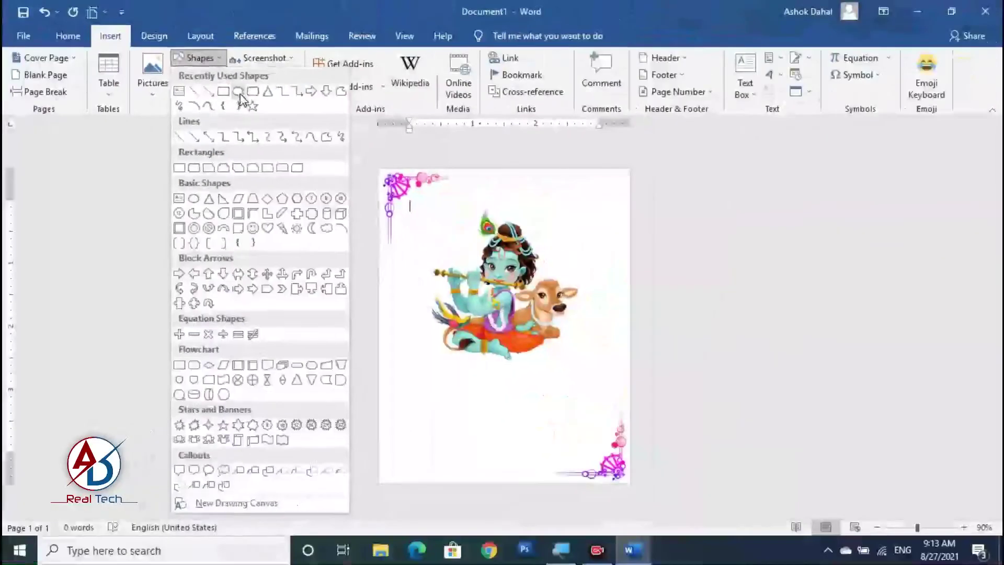
{"action": "left_click", "coordinate": [239, 93]}
{"action": "left_click_drag", "start_coordinate": [423, 211], "coordinate": [623, 408]}
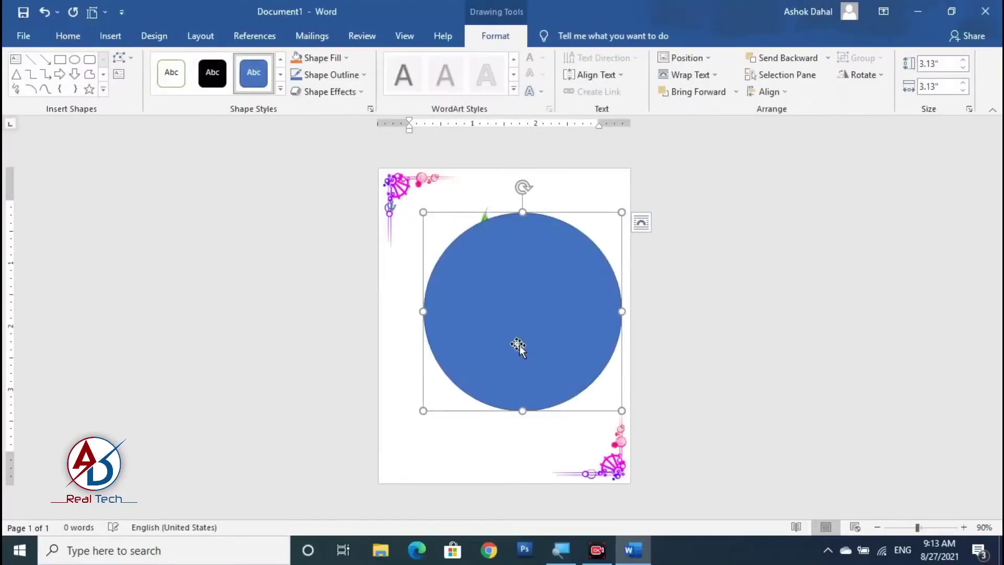
{"action": "left_click", "coordinate": [330, 77]}
{"action": "left_click", "coordinate": [329, 204]}
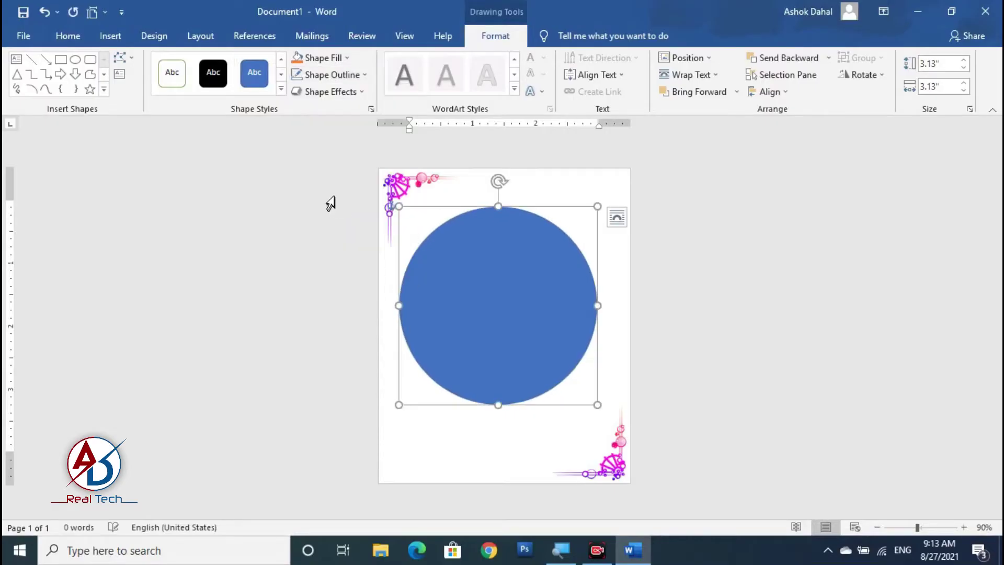
Step: Fill the circle over the Krishna picture with standard yellow and set its fill transparency to about 44%
{"action": "left_click", "coordinate": [322, 59]}
{"action": "right_click", "coordinate": [576, 282]}
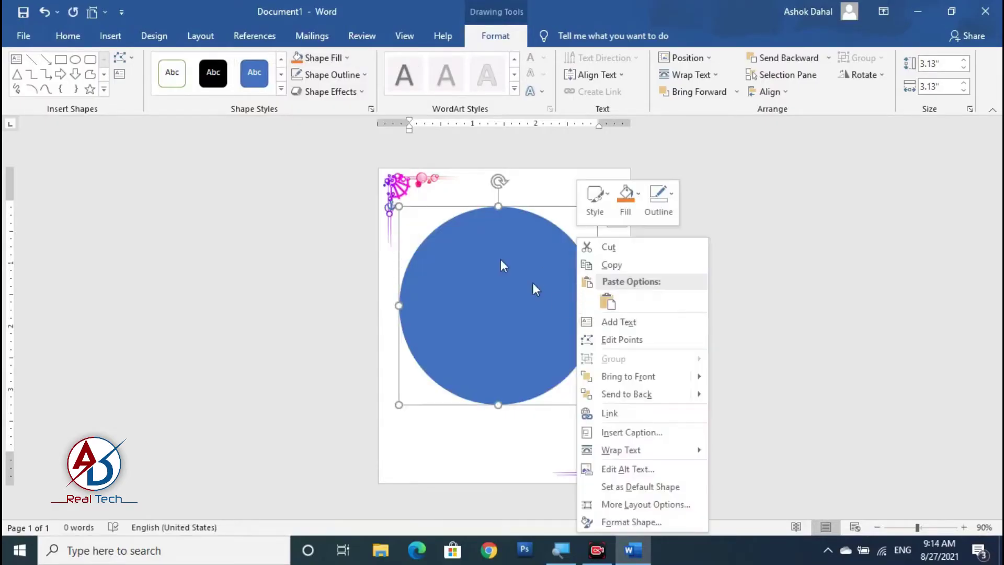
{"action": "left_click", "coordinate": [324, 58]}
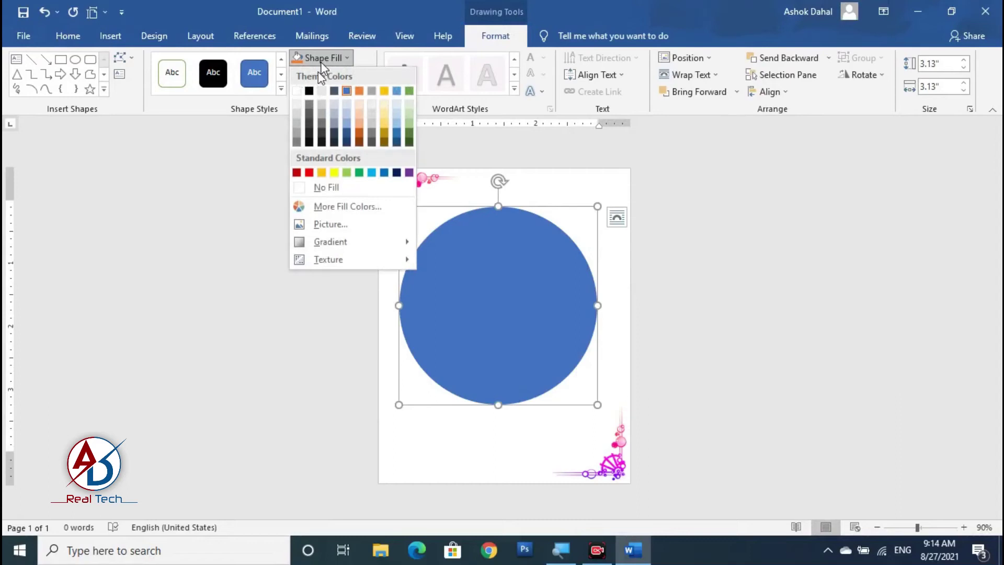
{"action": "left_click", "coordinate": [334, 172]}
{"action": "right_click", "coordinate": [487, 268]}
{"action": "left_click", "coordinate": [577, 525]}
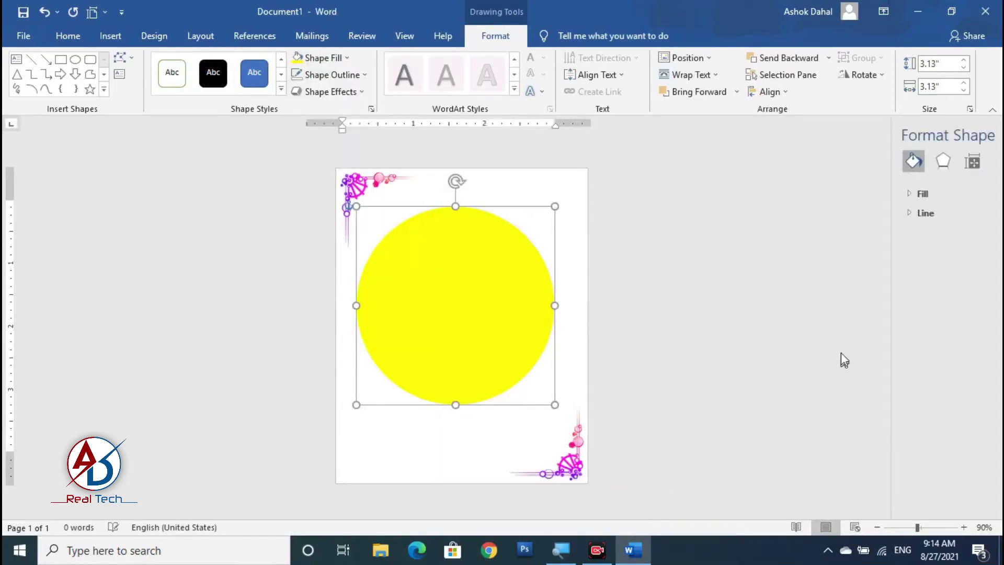
{"action": "left_click", "coordinate": [812, 193]}
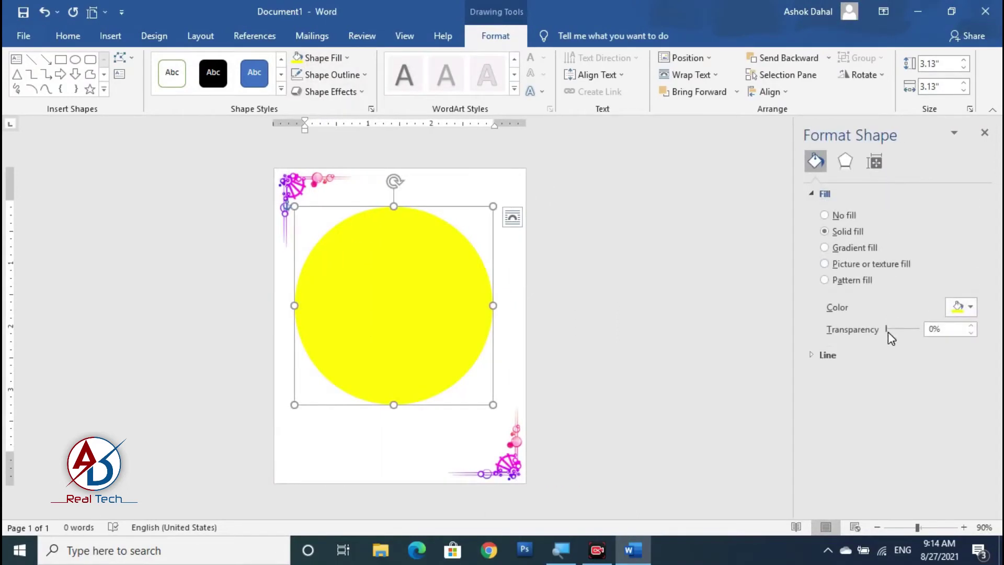
{"action": "left_click_drag", "start_coordinate": [886, 331], "coordinate": [898, 328]}
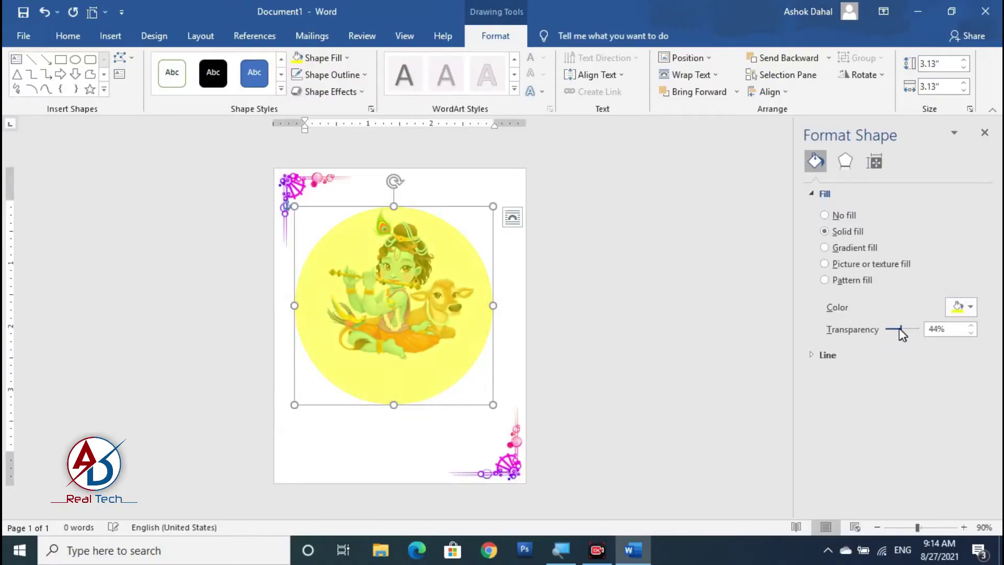
Step: Apply soft edges of 47 pt to the yellow circle and place it behind the Krishna picture
{"action": "left_click", "coordinate": [848, 158]}
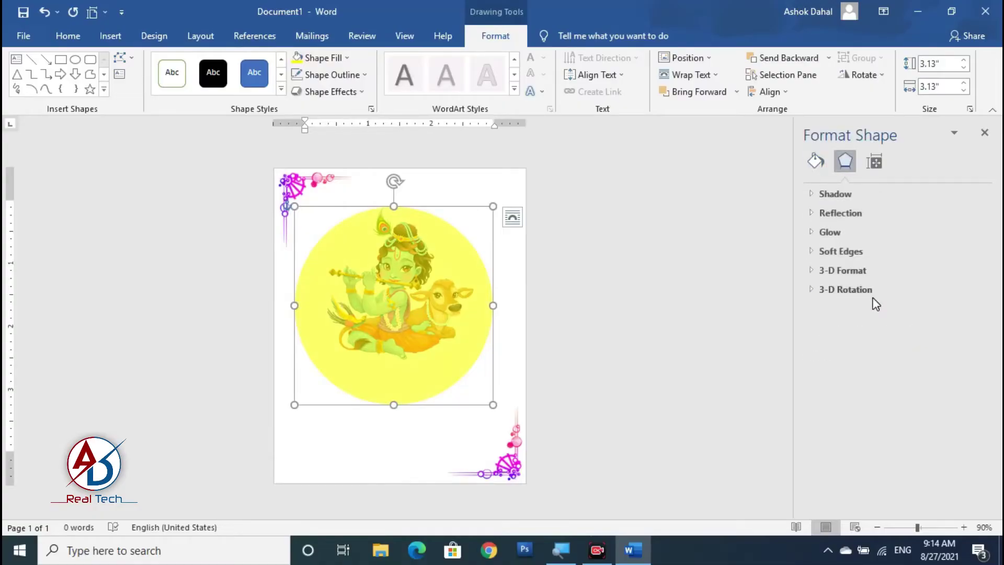
{"action": "left_click", "coordinate": [812, 251]}
{"action": "left_click_drag", "start_coordinate": [843, 294], "coordinate": [878, 300]}
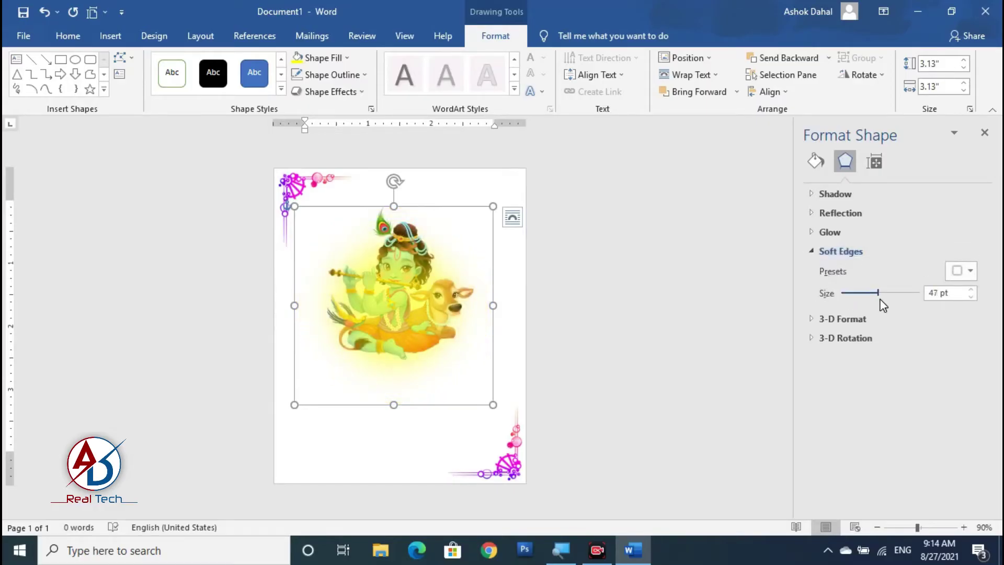
{"action": "left_click", "coordinate": [984, 132]}
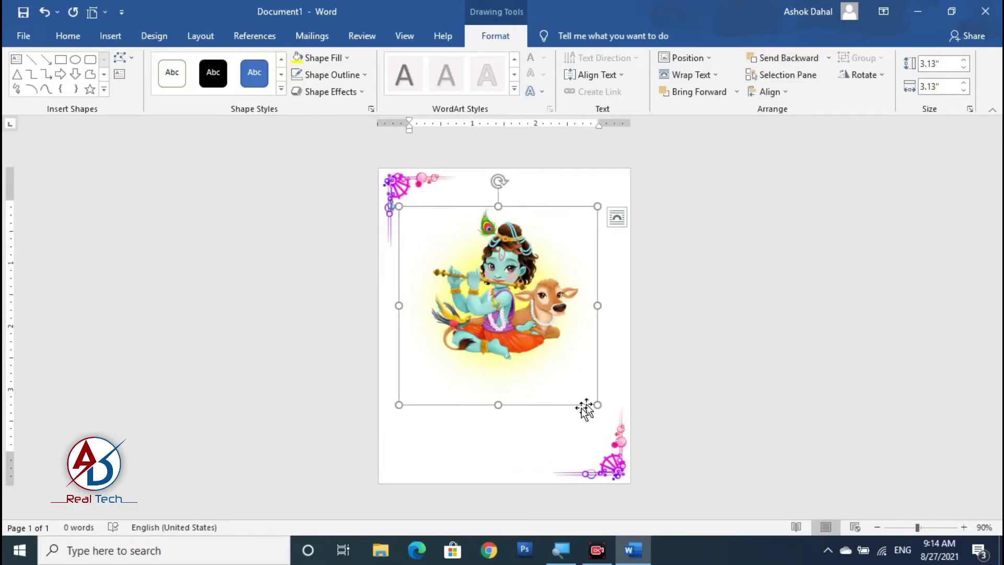
Step: Move the soft yellow circle up behind Krishna's head and shrink it to about 2.78 inches in diameter
{"action": "left_click_drag", "start_coordinate": [576, 408], "coordinate": [582, 365]}
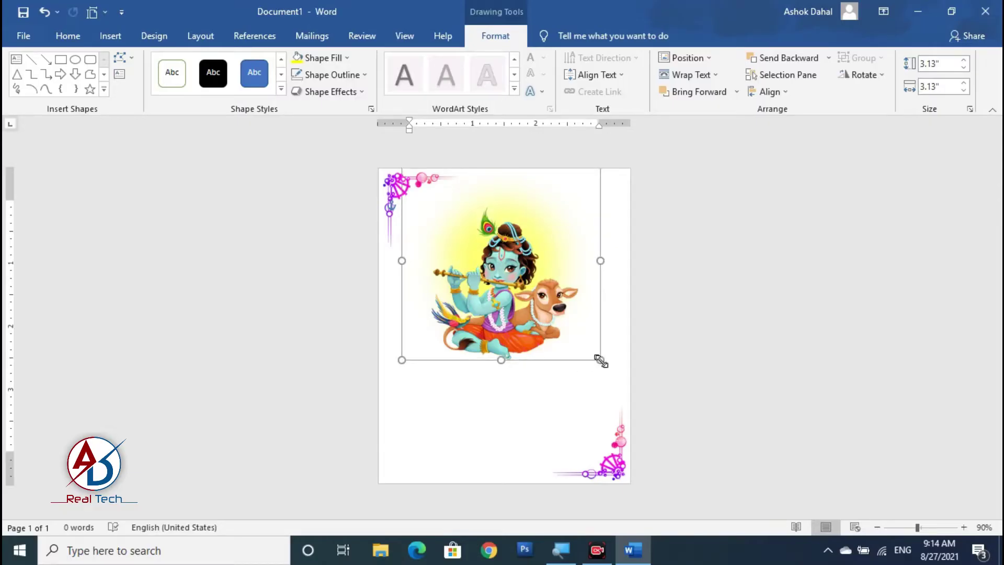
{"action": "left_click", "coordinate": [642, 389]}
{"action": "left_click", "coordinate": [567, 284]}
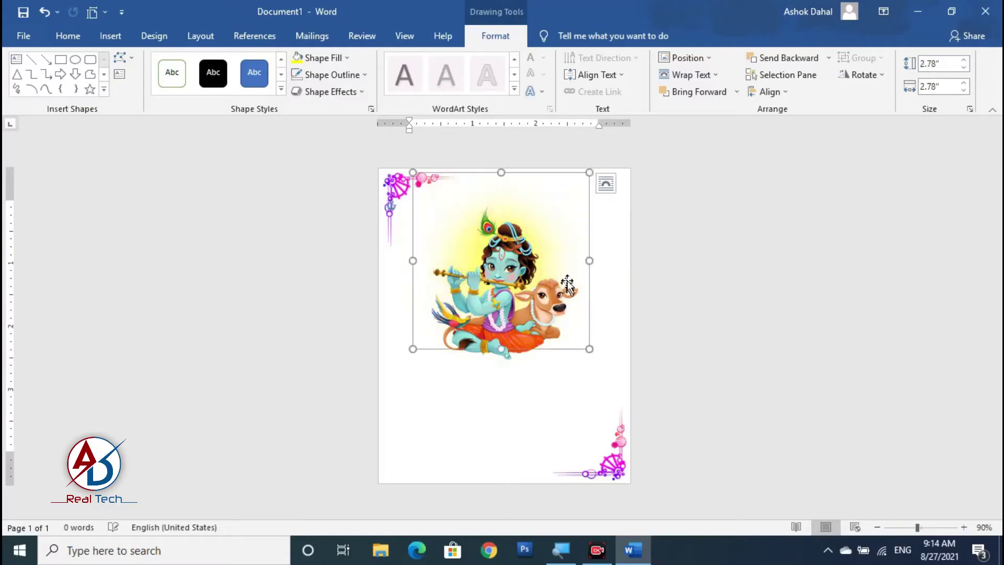
{"action": "left_click_drag", "start_coordinate": [591, 274], "coordinate": [597, 273]}
{"action": "left_click", "coordinate": [692, 339]}
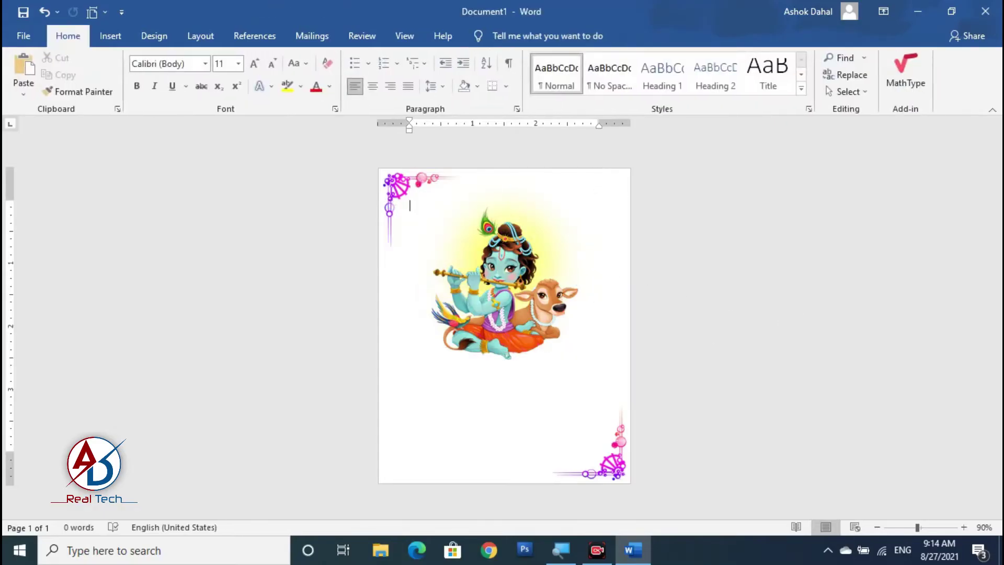
Step: Draw a flat ellipse about 3.09 inches wide and 0.25 inch high below the Krishna picture
{"action": "scroll", "coordinate": [692, 339], "scroll_direction": "down", "scroll_amount": 4}
{"action": "scroll", "coordinate": [692, 338], "scroll_direction": "up", "scroll_amount": 6}
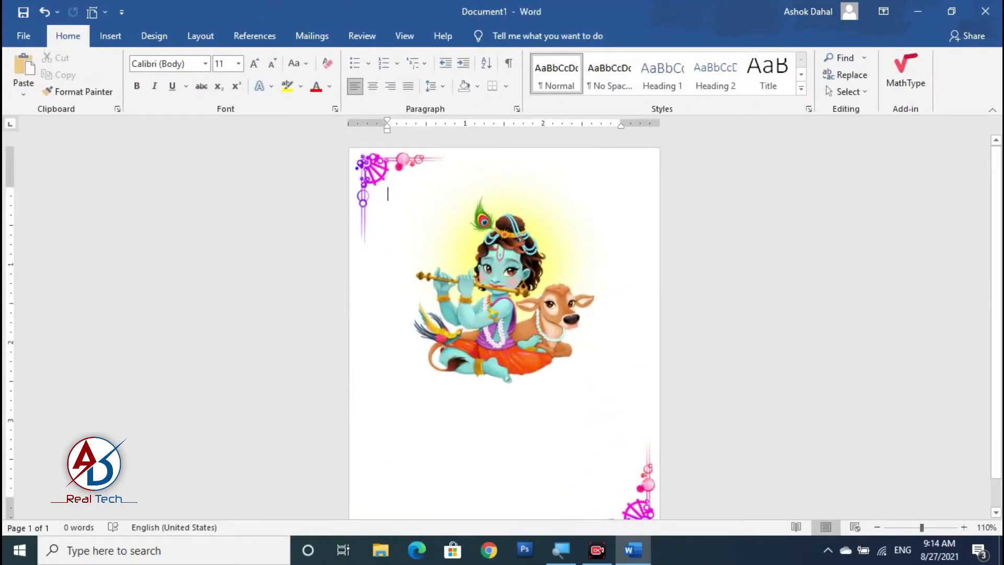
{"action": "scroll", "coordinate": [504, 334], "scroll_direction": "down", "scroll_amount": 5}
{"action": "scroll", "coordinate": [504, 333], "scroll_direction": "up", "scroll_amount": 2}
{"action": "left_click", "coordinate": [107, 36]}
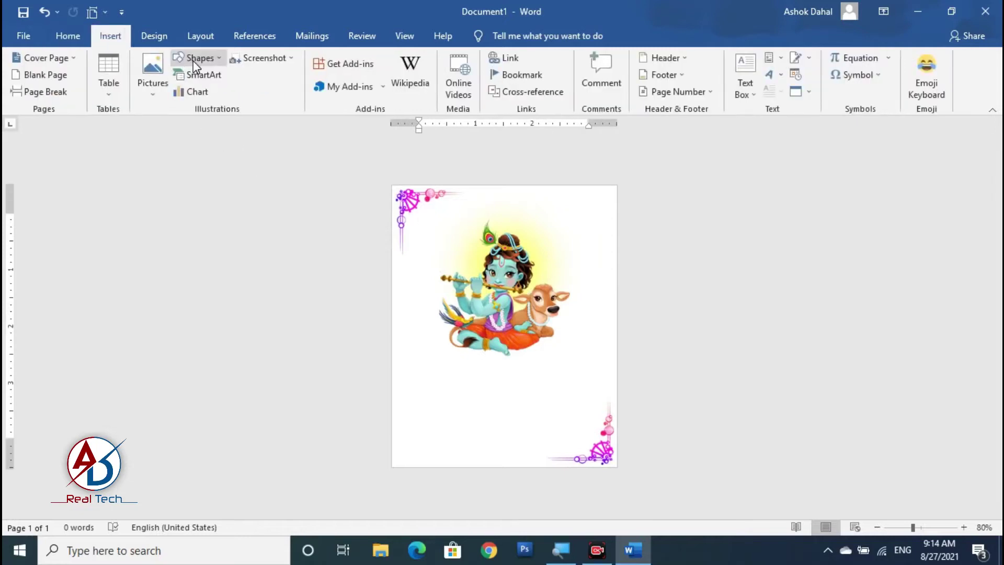
{"action": "left_click", "coordinate": [200, 58]}
{"action": "left_click", "coordinate": [240, 91]}
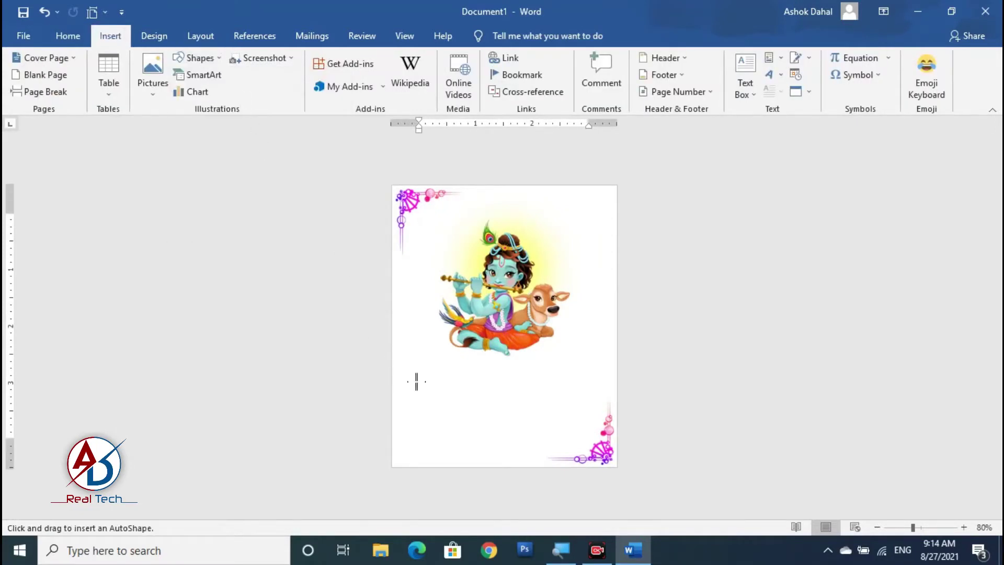
{"action": "mouse_move", "coordinate": [417, 381]}
{"action": "left_mouse_down"}
{"action": "mouse_move", "coordinate": [587, 417]}
{"action": "mouse_move", "coordinate": [590, 396]}
{"action": "left_mouse_up"}
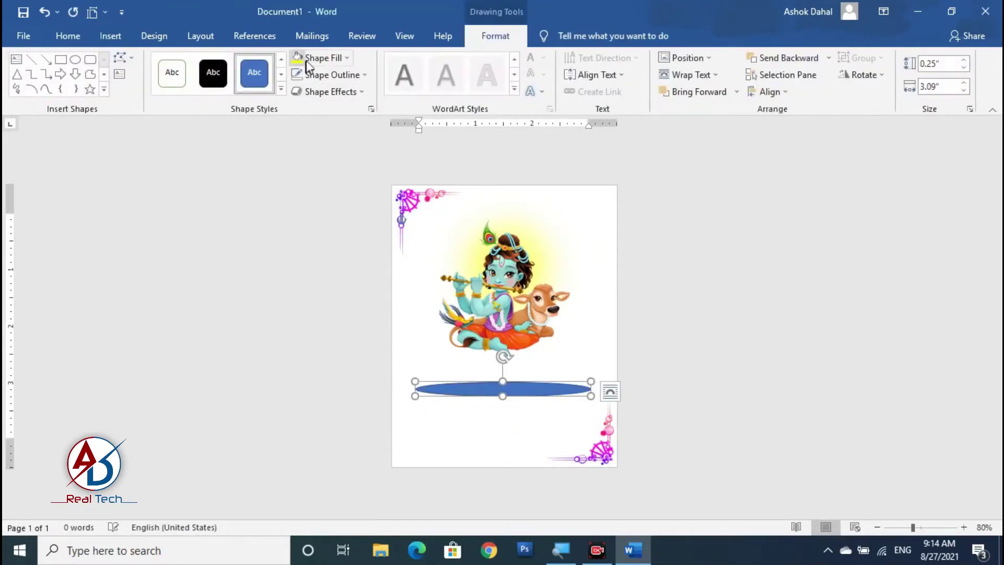
Step: Fill the flat ellipse with black and remove its outline
{"action": "left_click", "coordinate": [308, 59]}
{"action": "left_click", "coordinate": [309, 90]}
{"action": "left_click", "coordinate": [332, 75]}
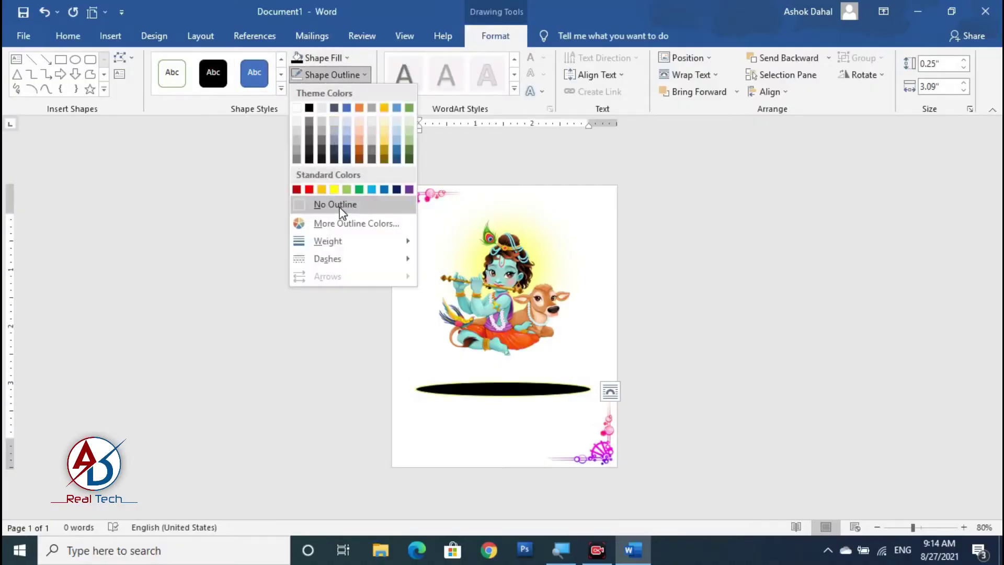
{"action": "left_click", "coordinate": [340, 205]}
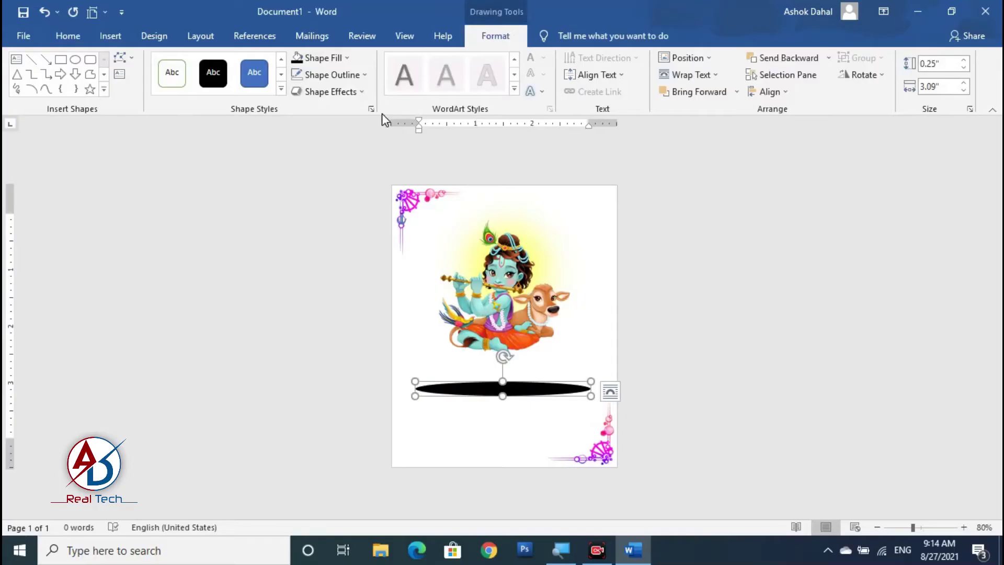
Step: Apply soft edges of about 5 pt to the black ellipse
{"action": "right_click", "coordinate": [517, 387]}
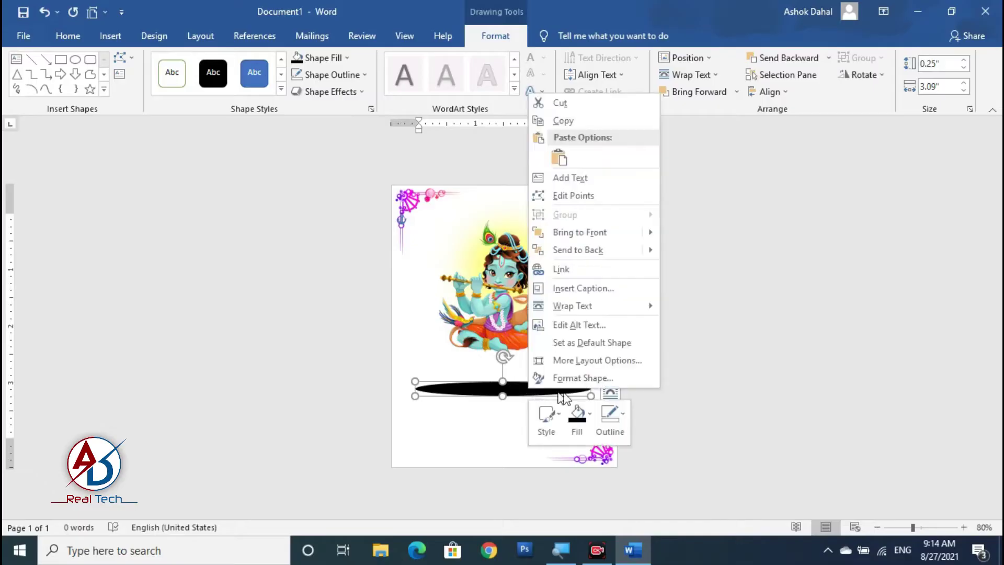
{"action": "left_click", "coordinate": [575, 377]}
{"action": "left_click", "coordinate": [845, 162]}
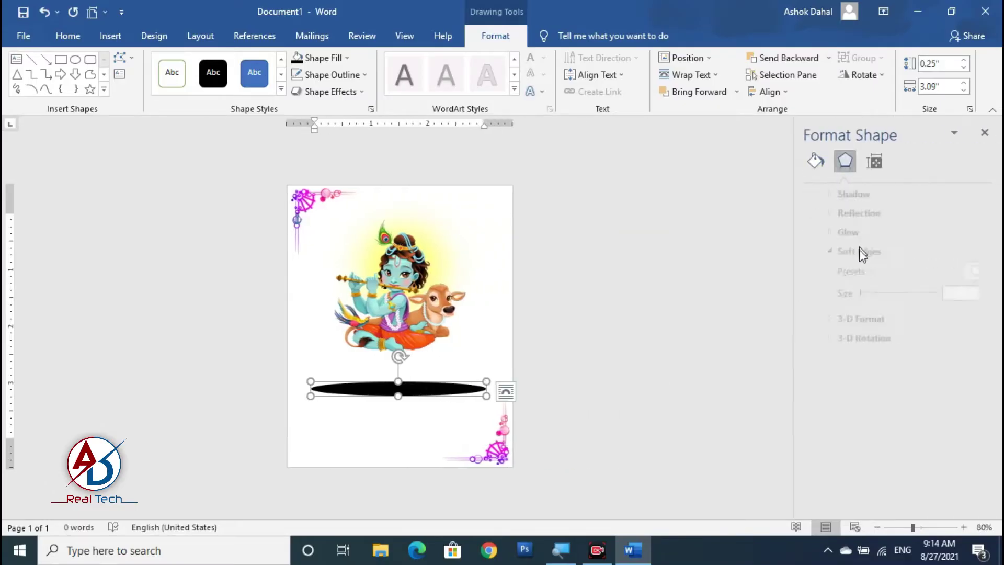
{"action": "left_click", "coordinate": [859, 251]}
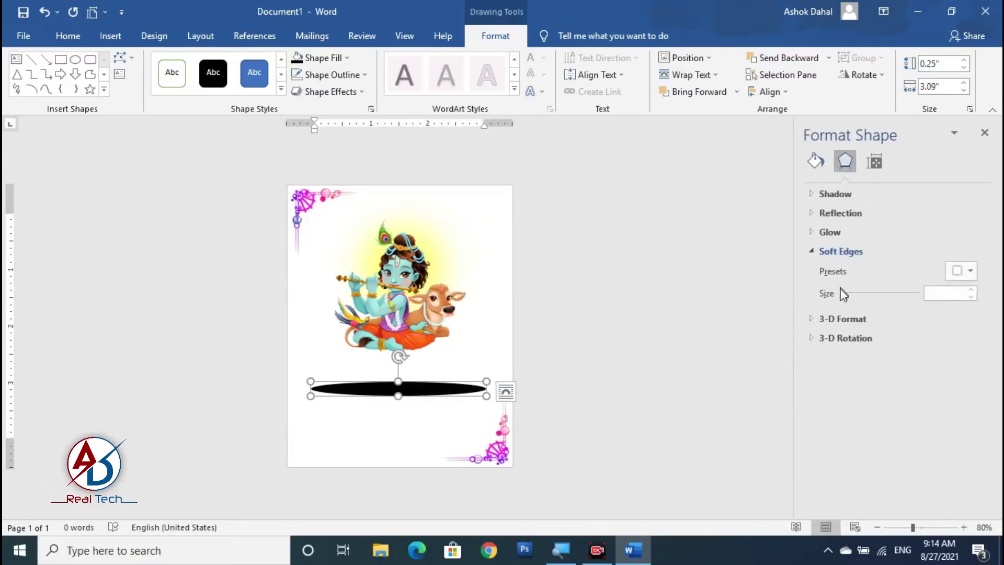
{"action": "left_click", "coordinate": [836, 248]}
{"action": "left_click", "coordinate": [836, 247]}
{"action": "mouse_move", "coordinate": [842, 292]}
{"action": "left_mouse_down"}
{"action": "mouse_move", "coordinate": [858, 293]}
{"action": "mouse_move", "coordinate": [850, 293]}
{"action": "left_mouse_up"}
Step: Make the black ellipse taller and increase its soft edges to 14 pt
{"action": "left_click", "coordinate": [479, 407]}
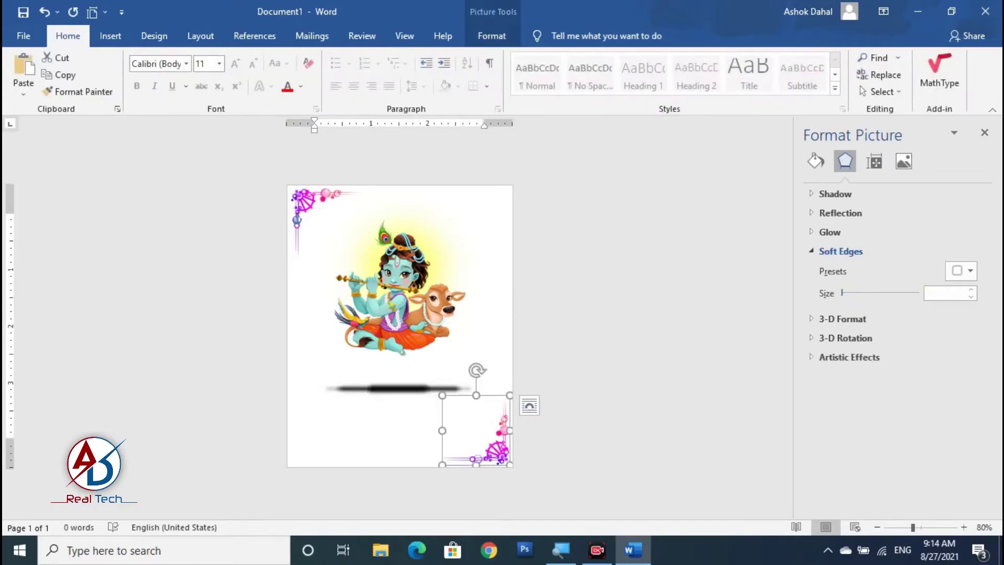
{"action": "scroll", "coordinate": [479, 352], "scroll_direction": "up", "scroll_amount": 2}
{"action": "mouse_move", "coordinate": [392, 411]}
{"action": "left_mouse_down"}
{"action": "mouse_move", "coordinate": [394, 384]}
{"action": "mouse_move", "coordinate": [398, 410]}
{"action": "left_mouse_up"}
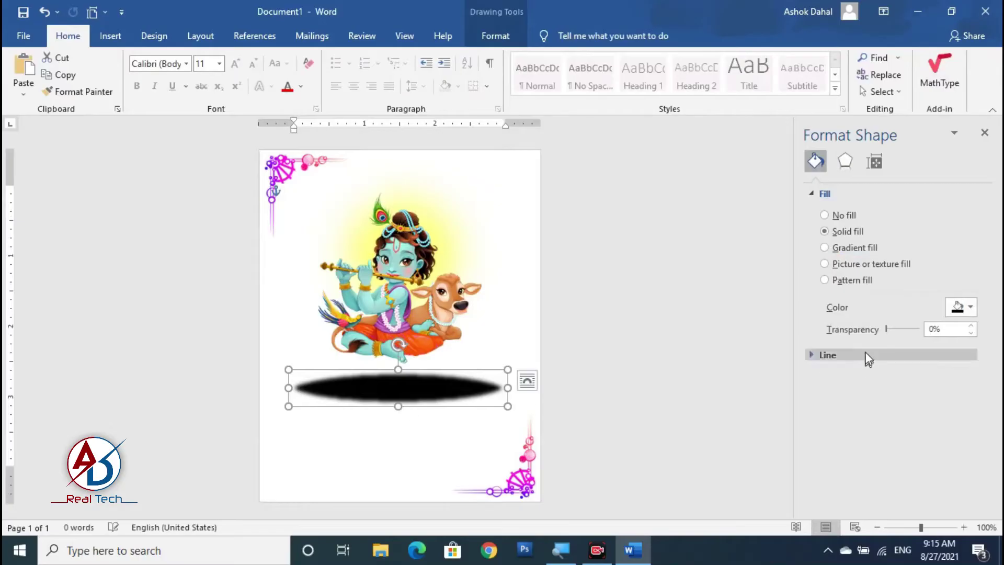
{"action": "left_click", "coordinate": [845, 161]}
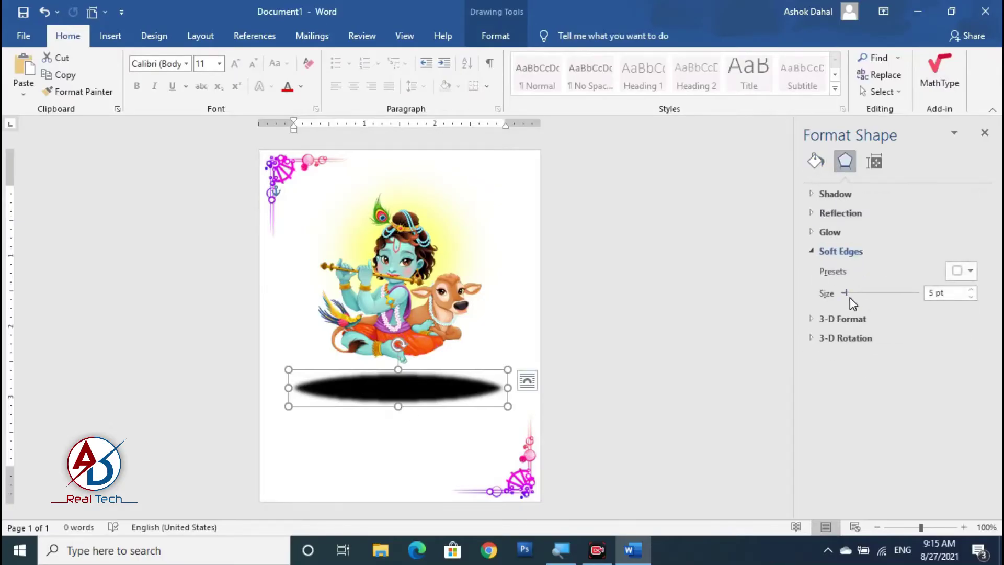
{"action": "left_click_drag", "start_coordinate": [849, 296], "coordinate": [853, 298]}
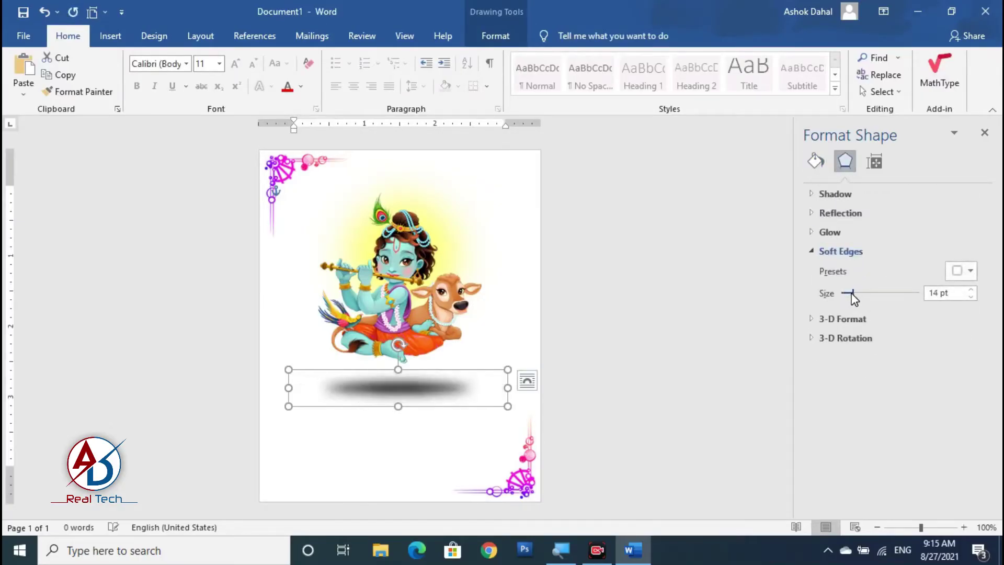
Step: Resize the blurred ellipse to about 2.71 by 0.46 inches and position it under the Krishna figure as a ground shadow
{"action": "left_click_drag", "start_coordinate": [398, 410], "coordinate": [398, 402]}
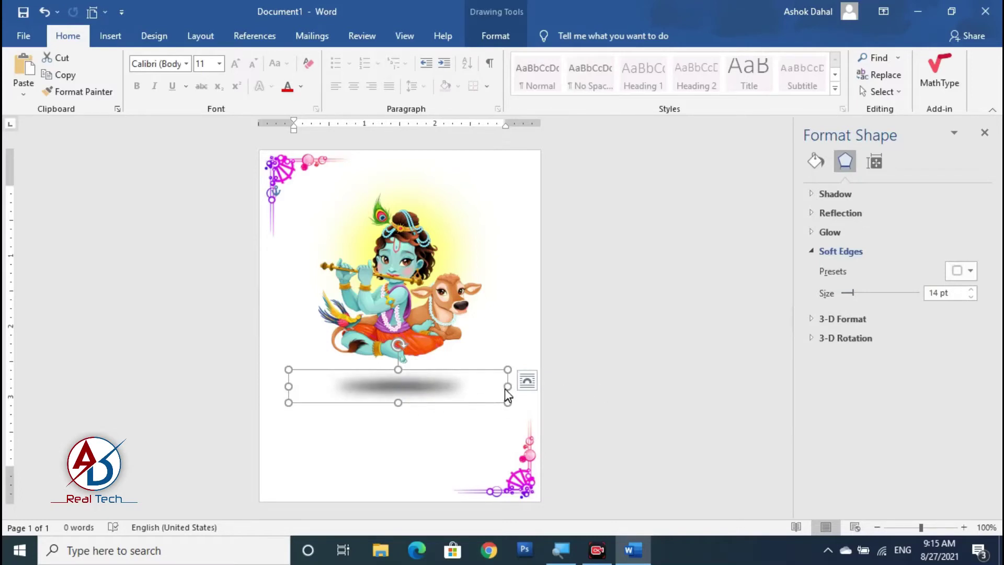
{"action": "left_click_drag", "start_coordinate": [507, 386], "coordinate": [555, 386]}
{"action": "left_click_drag", "start_coordinate": [442, 396], "coordinate": [419, 363]}
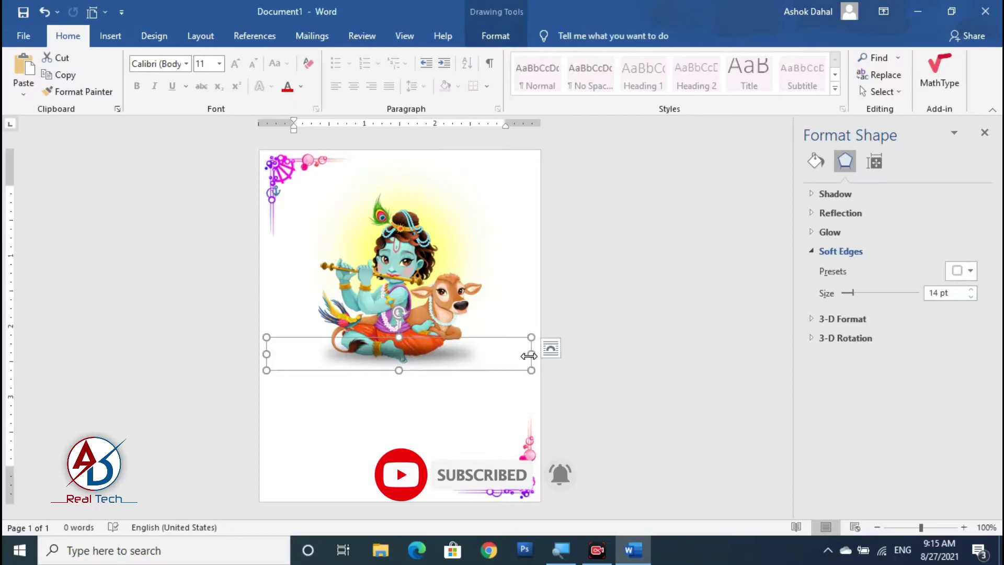
{"action": "left_click_drag", "start_coordinate": [529, 355], "coordinate": [482, 354]}
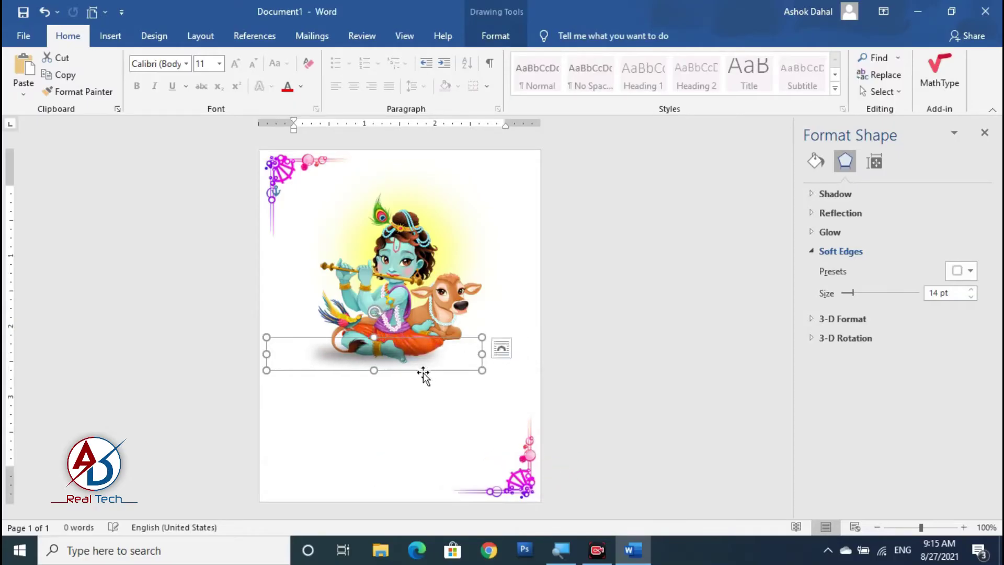
{"action": "left_click_drag", "start_coordinate": [424, 375], "coordinate": [445, 373]}
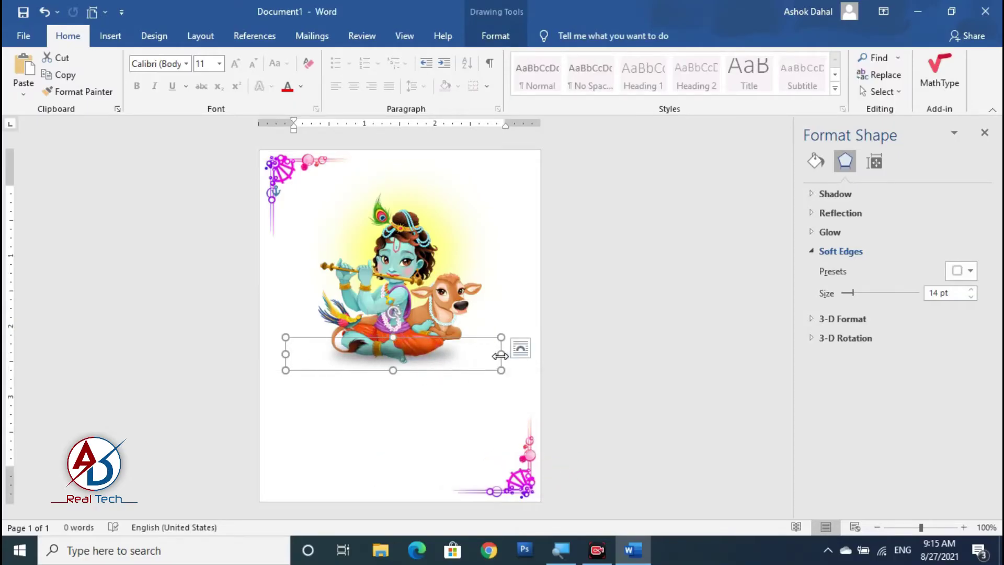
{"action": "left_click_drag", "start_coordinate": [501, 355], "coordinate": [445, 371]}
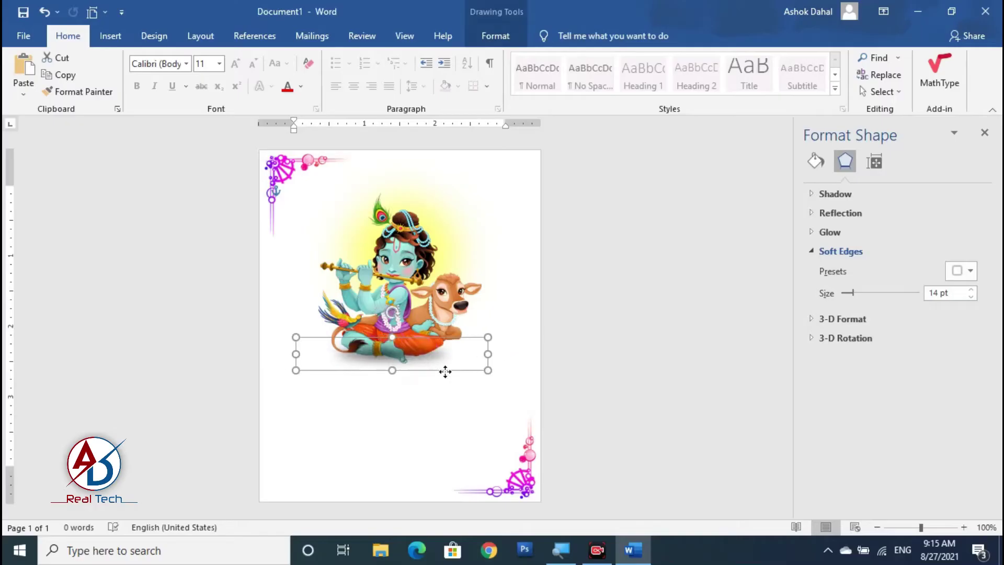
{"action": "left_click", "coordinate": [985, 135]}
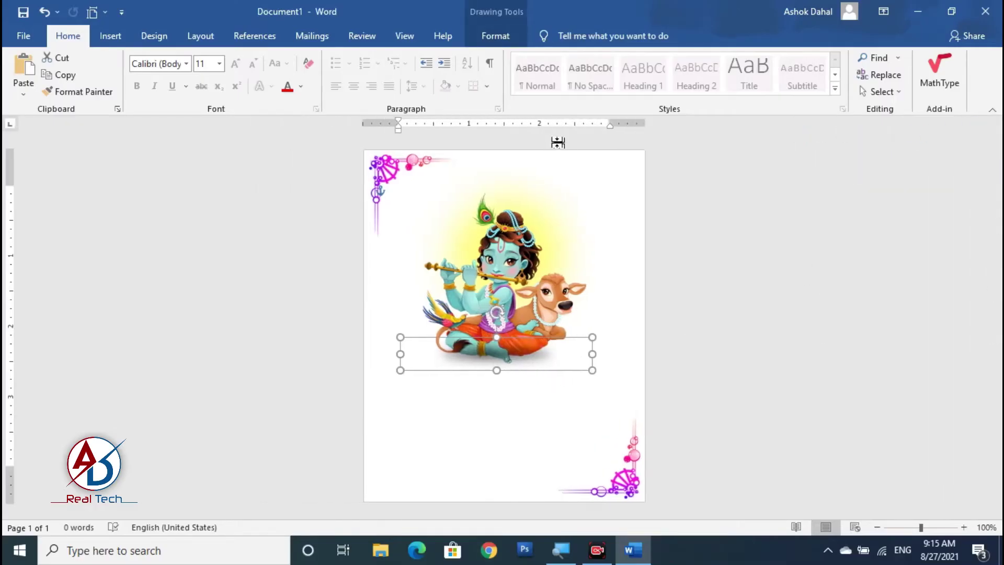
{"action": "left_click", "coordinate": [493, 36]}
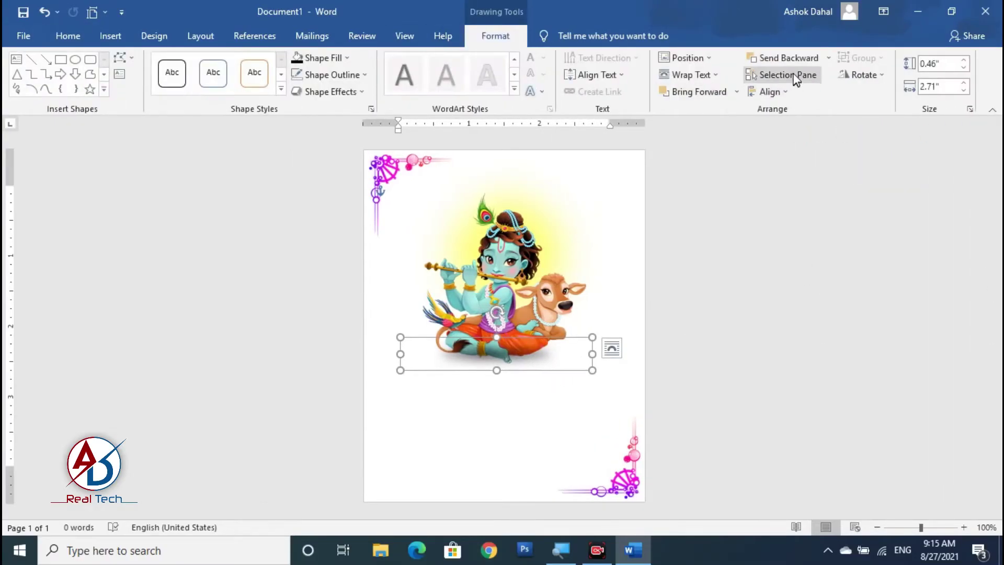
{"action": "left_click", "coordinate": [682, 321]}
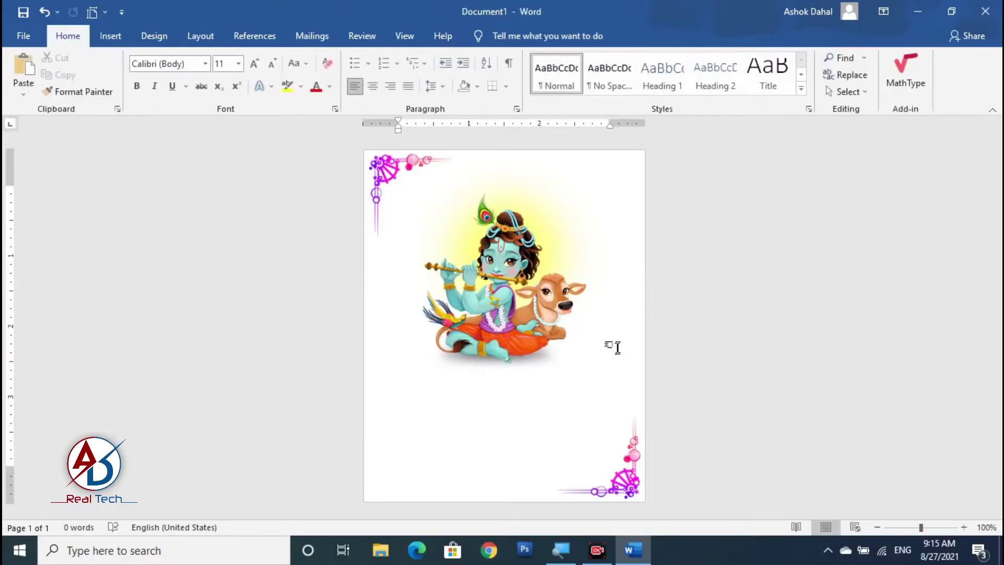
{"action": "scroll", "coordinate": [616, 347], "scroll_direction": "down", "scroll_amount": 5}
{"action": "scroll", "coordinate": [616, 346], "scroll_direction": "up", "scroll_amount": 4}
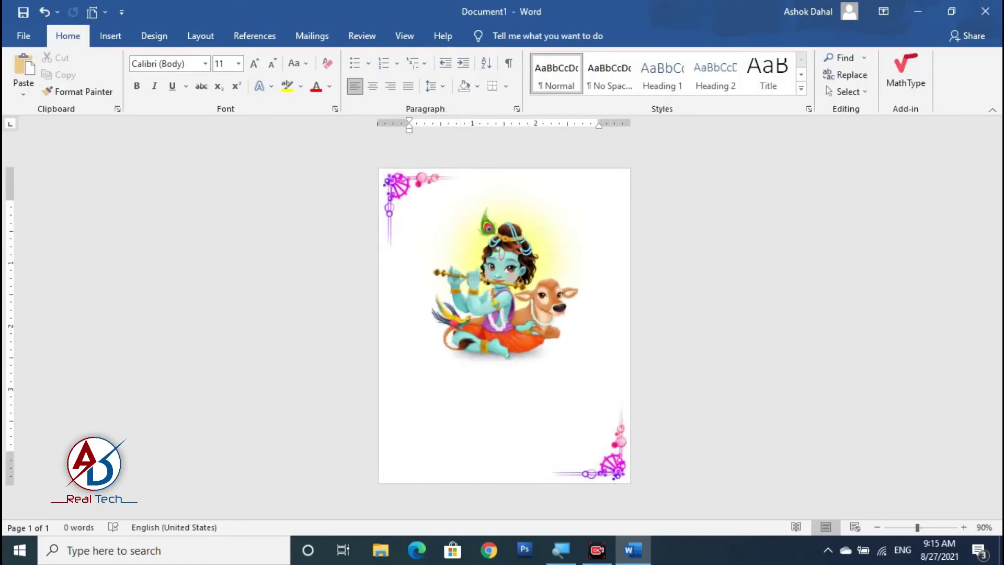
{"action": "scroll", "coordinate": [504, 325], "scroll_direction": "up", "scroll_amount": 1}
{"action": "scroll", "coordinate": [504, 326], "scroll_direction": "down", "scroll_amount": 2}
{"action": "scroll", "coordinate": [504, 325], "scroll_direction": "up", "scroll_amount": 1}
{"action": "scroll", "coordinate": [504, 325], "scroll_direction": "up", "scroll_amount": 1}
{"action": "scroll", "coordinate": [504, 325], "scroll_direction": "down", "scroll_amount": 2}
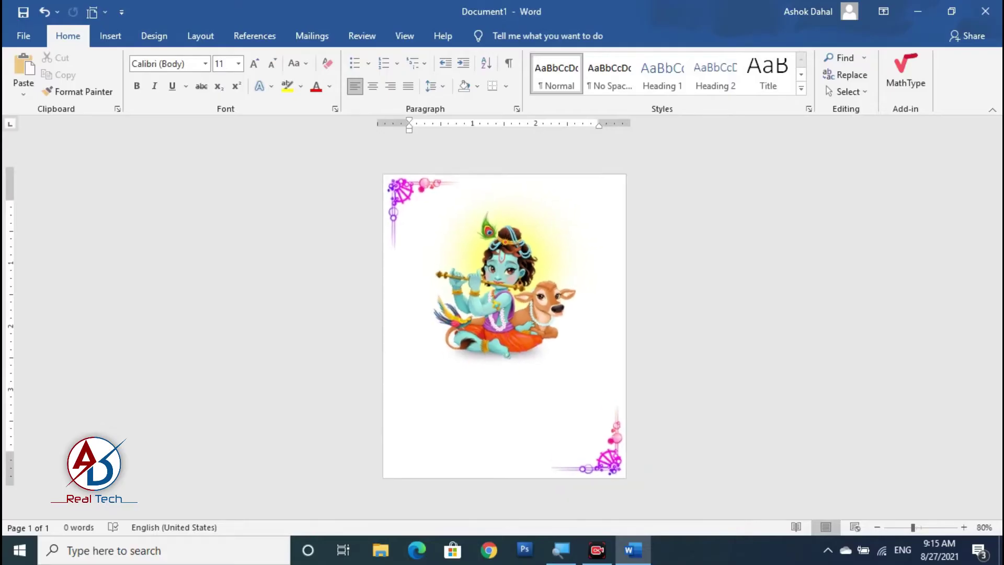
{"action": "scroll", "coordinate": [544, 337], "scroll_direction": "up", "scroll_amount": 1}
{"action": "scroll", "coordinate": [544, 337], "scroll_direction": "down", "scroll_amount": 2}
{"action": "scroll", "coordinate": [543, 337], "scroll_direction": "up", "scroll_amount": 2}
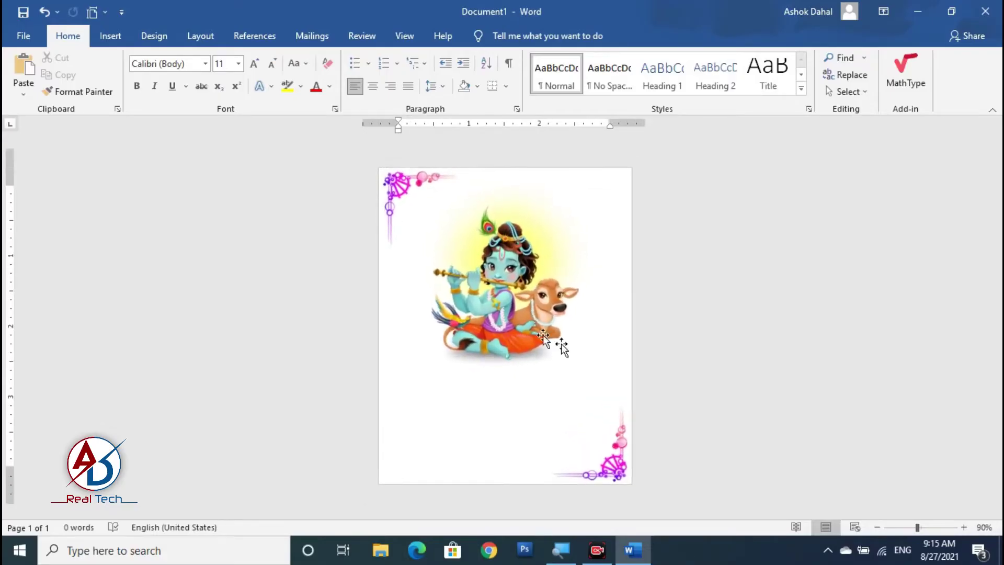
Step: Insert the dahi-handi celebration picture from the Krishna August folder and set its text wrapping to In Front of Text
{"action": "left_click", "coordinate": [110, 36]}
{"action": "left_click", "coordinate": [156, 60]}
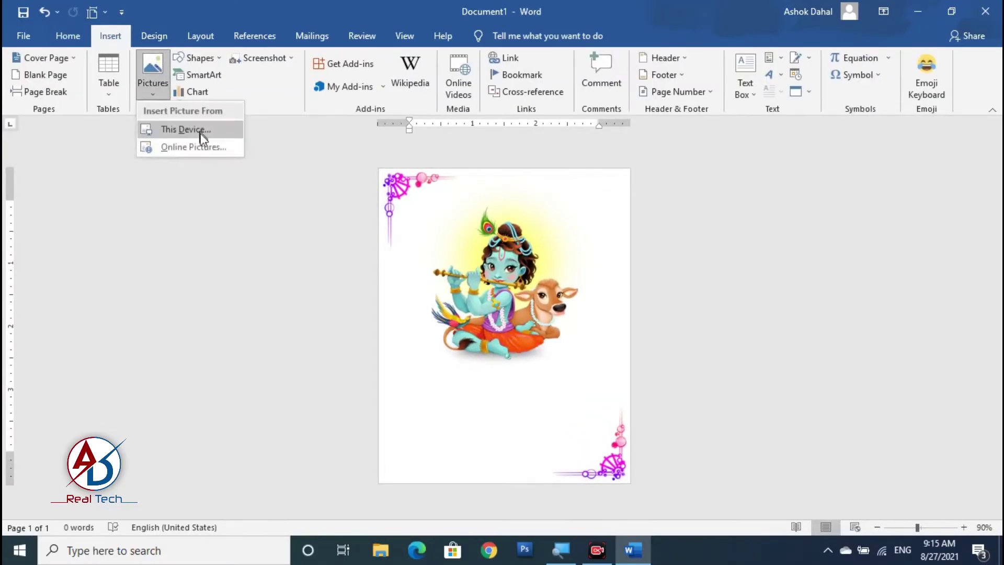
{"action": "left_click", "coordinate": [204, 132]}
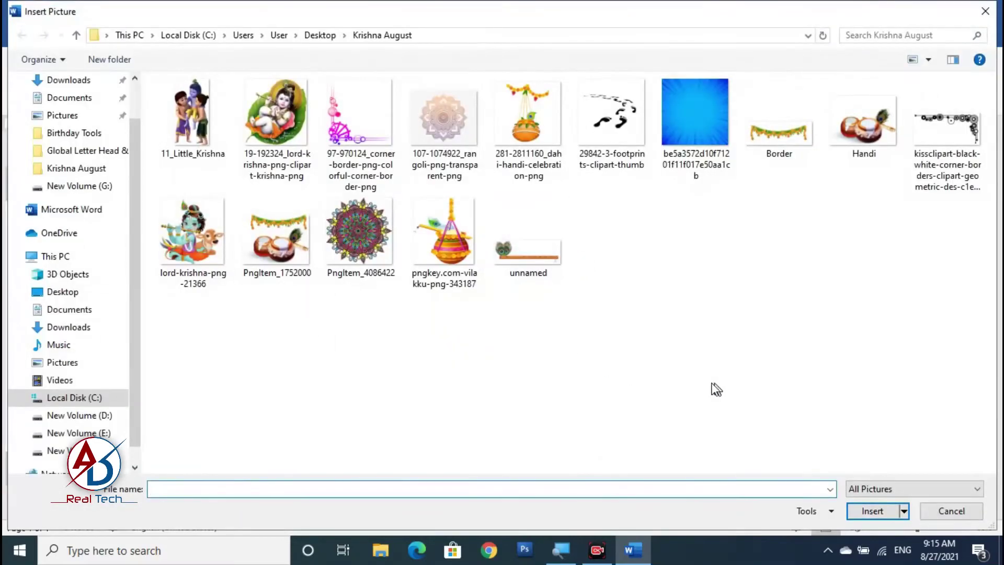
{"action": "left_click", "coordinate": [539, 137]}
{"action": "left_click", "coordinate": [871, 512]}
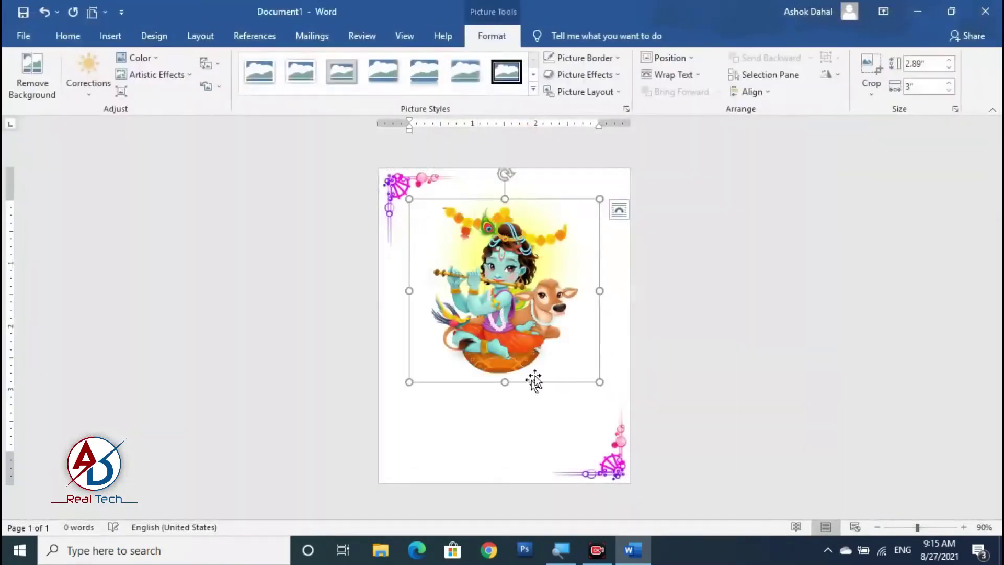
{"action": "left_click", "coordinate": [693, 81]}
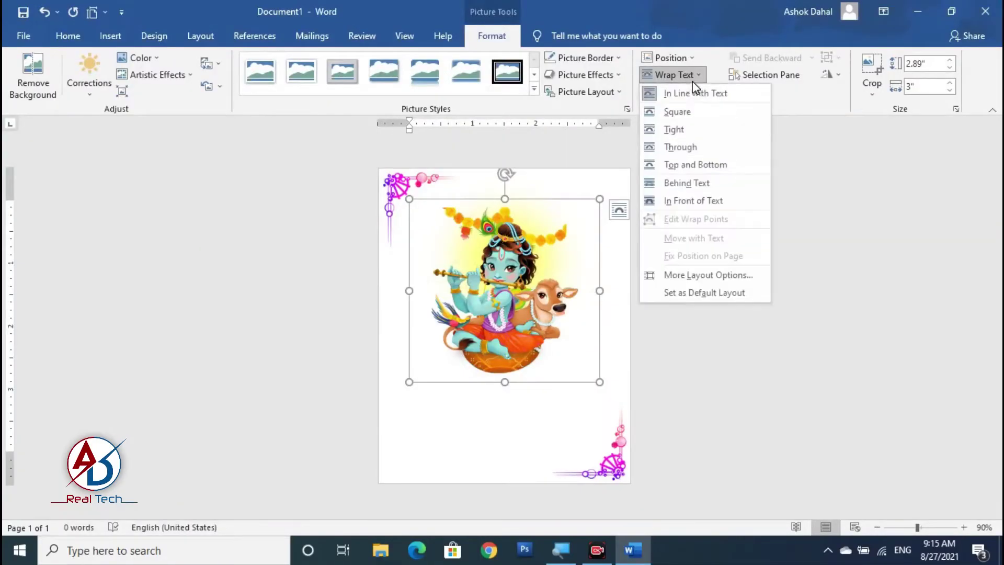
{"action": "left_click", "coordinate": [693, 201]}
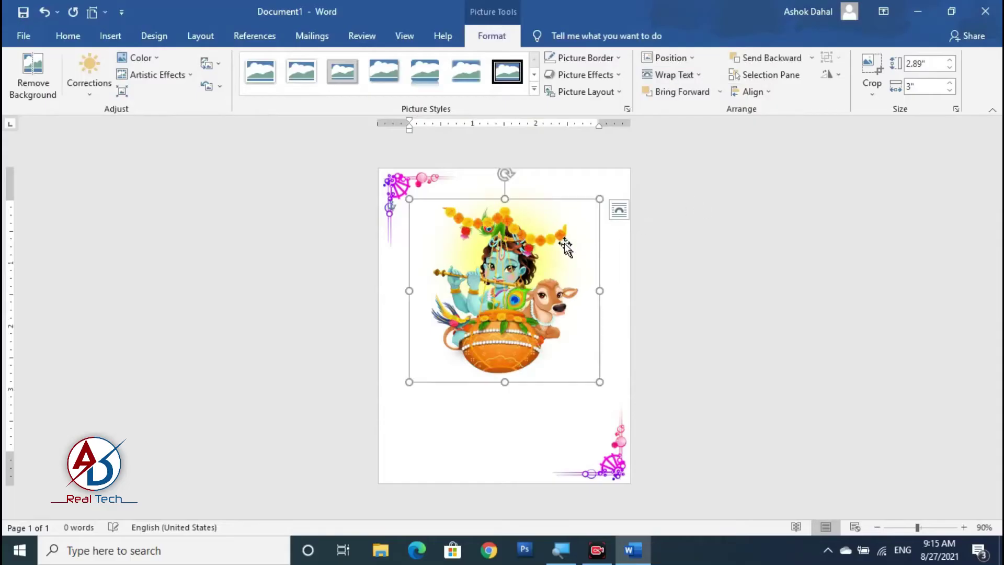
Step: Shrink the hanging pot picture to about 1.31 by 1.37 inches and place it in the card's upper-right corner
{"action": "left_click_drag", "start_coordinate": [566, 247], "coordinate": [584, 247]}
{"action": "left_click_drag", "start_coordinate": [617, 385], "coordinate": [599, 232]}
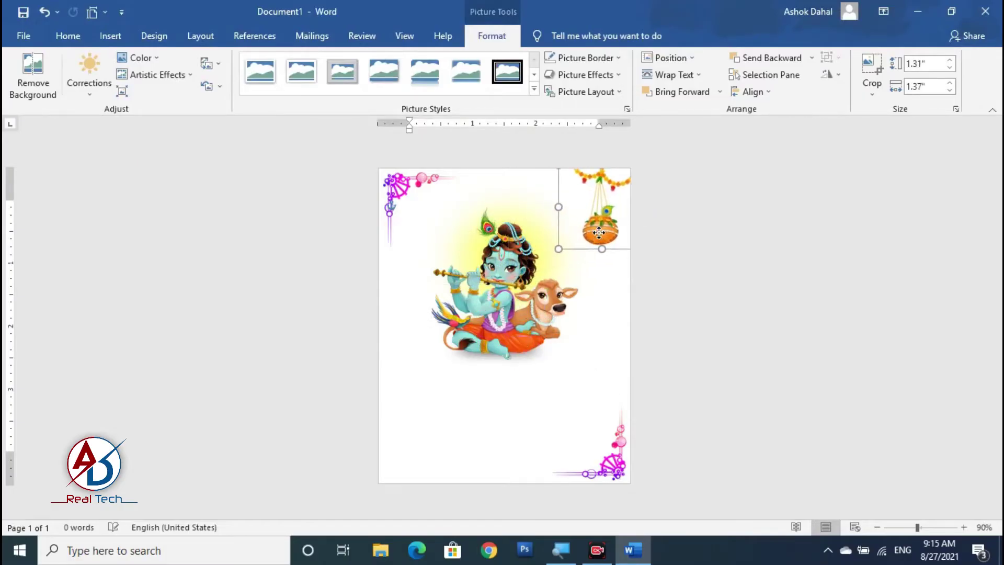
{"action": "left_click", "coordinate": [711, 339]}
{"action": "scroll", "coordinate": [606, 231], "scroll_direction": "down", "scroll_amount": 2}
{"action": "scroll", "coordinate": [606, 231], "scroll_direction": "up", "scroll_amount": 2}
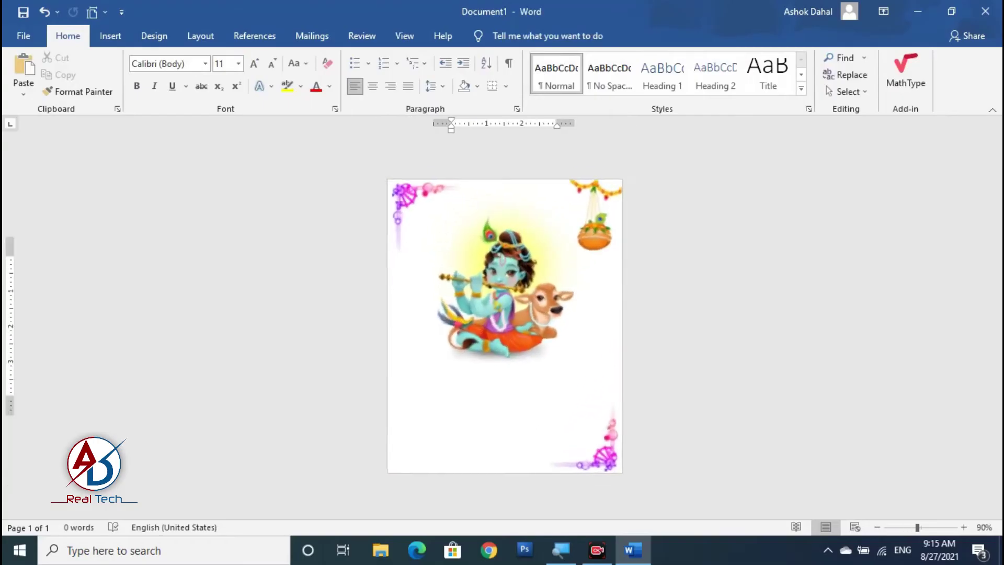
Step: Enlarge the hanging pot picture slightly, keeping it in the card's upper-right corner
{"action": "left_click", "coordinate": [605, 231]}
{"action": "left_click_drag", "start_coordinate": [558, 249], "coordinate": [601, 256]}
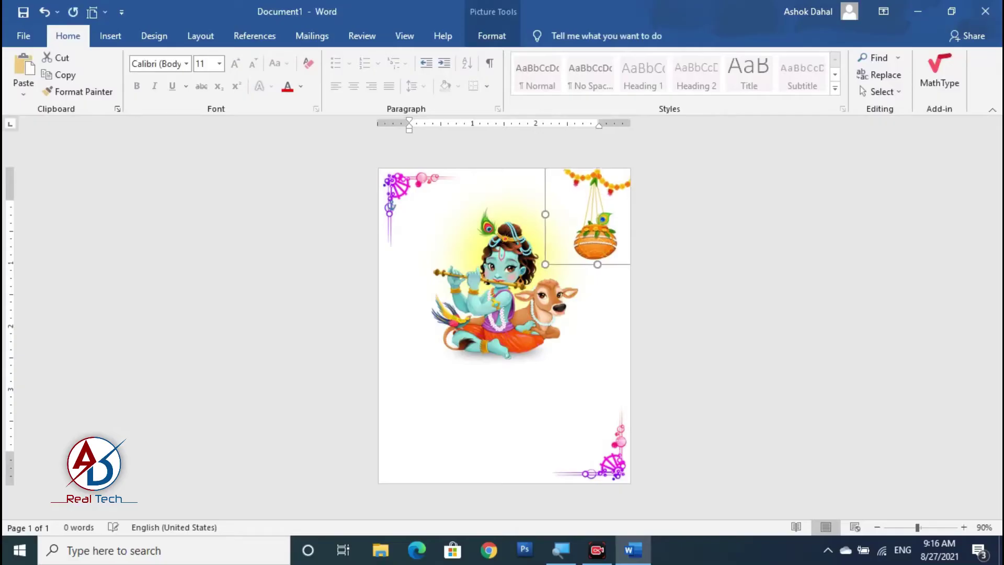
{"action": "left_click", "coordinate": [573, 329]}
{"action": "scroll", "coordinate": [575, 340], "scroll_direction": "down", "scroll_amount": 4}
{"action": "scroll", "coordinate": [578, 353], "scroll_direction": "up", "scroll_amount": 7}
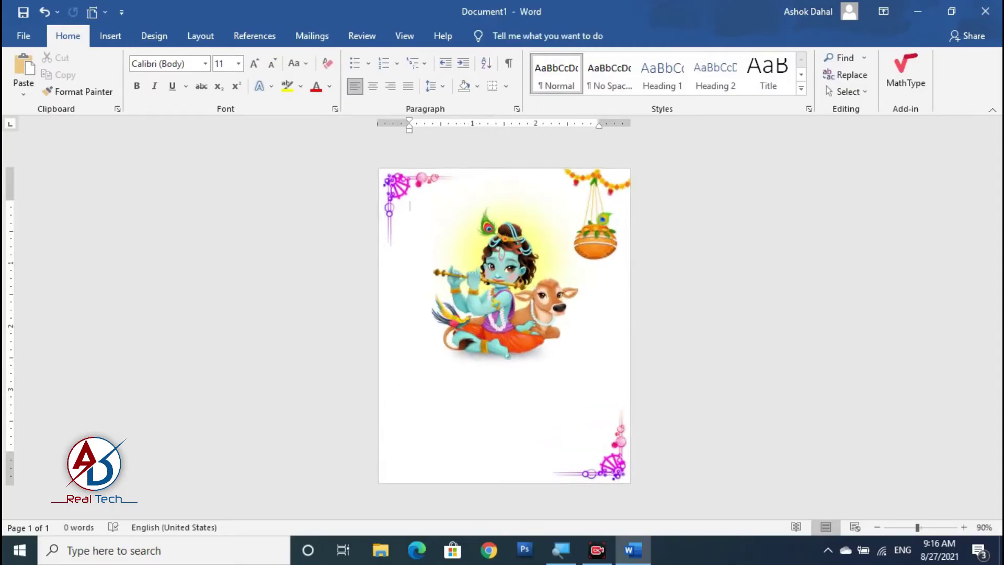
Step: Draw a circle about 1.04 inches across below the Krishna figure and fill it with black
{"action": "left_click", "coordinate": [110, 37]}
{"action": "left_click", "coordinate": [195, 58]}
{"action": "left_click", "coordinate": [241, 93]}
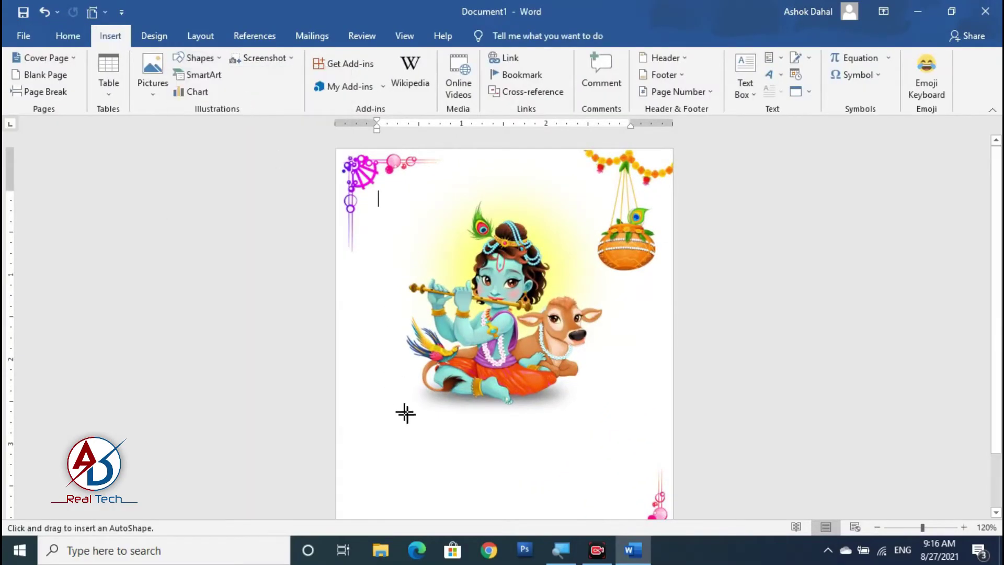
{"action": "left_click_drag", "start_coordinate": [402, 389], "coordinate": [490, 478]}
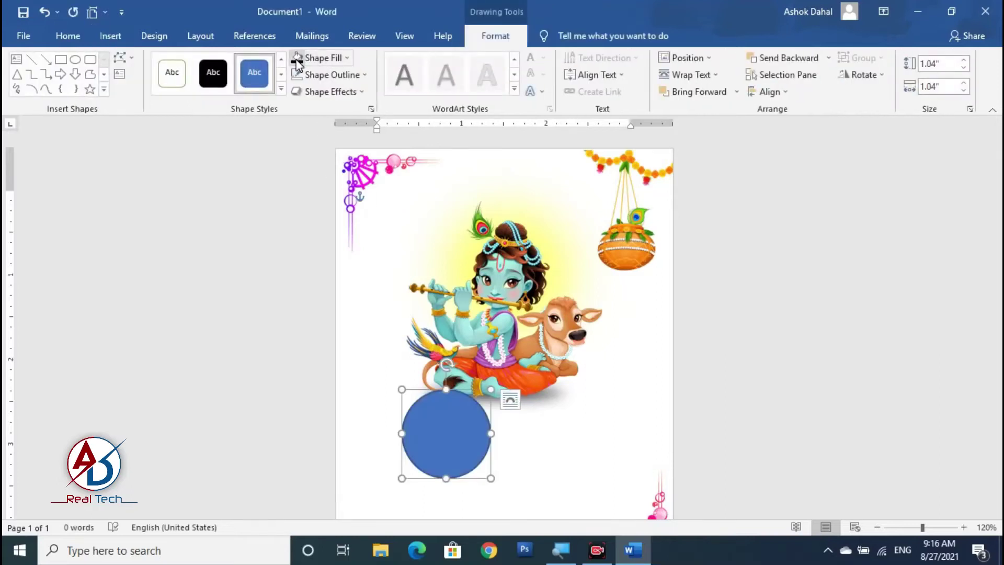
{"action": "left_click", "coordinate": [297, 58]}
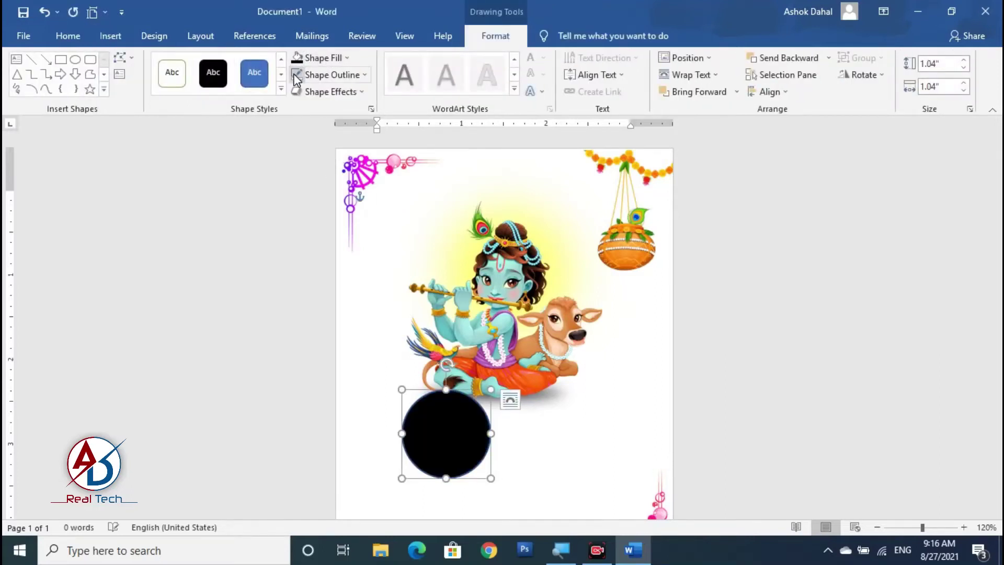
Step: Apply soft edges of about 21 pt to the black circle
{"action": "right_click", "coordinate": [453, 428]}
{"action": "left_click", "coordinate": [511, 425]}
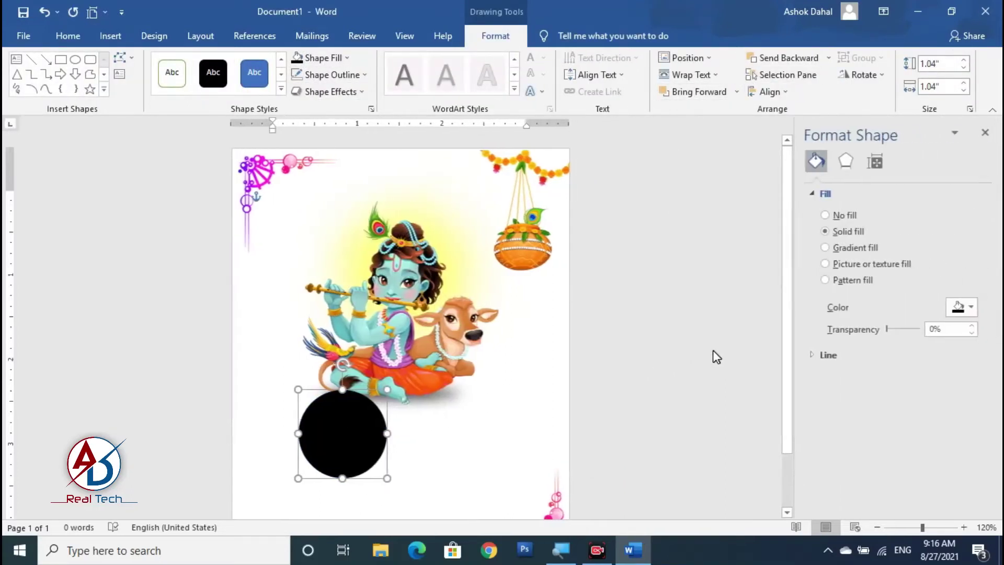
{"action": "left_click", "coordinate": [841, 164]}
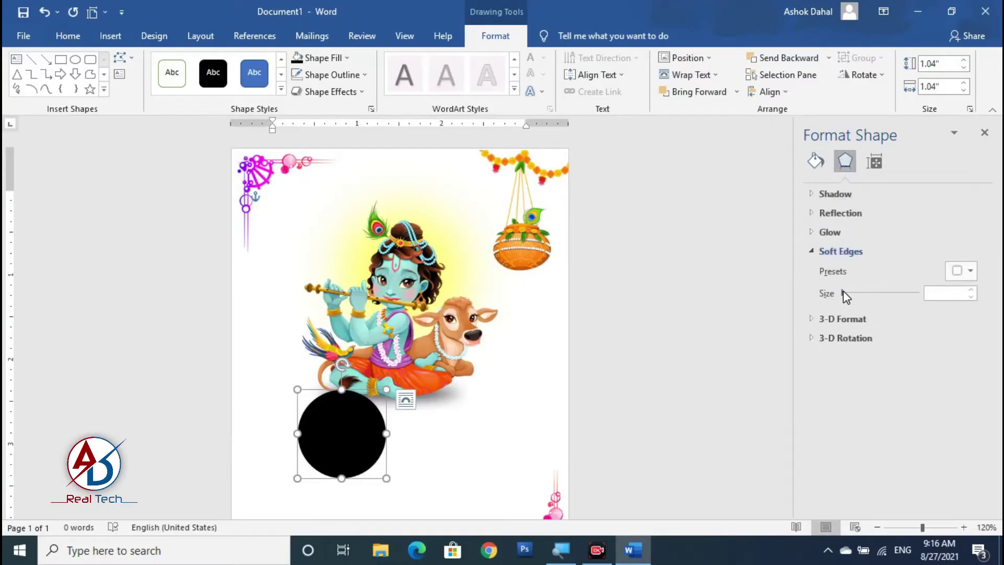
{"action": "left_click_drag", "start_coordinate": [843, 293], "coordinate": [858, 293]}
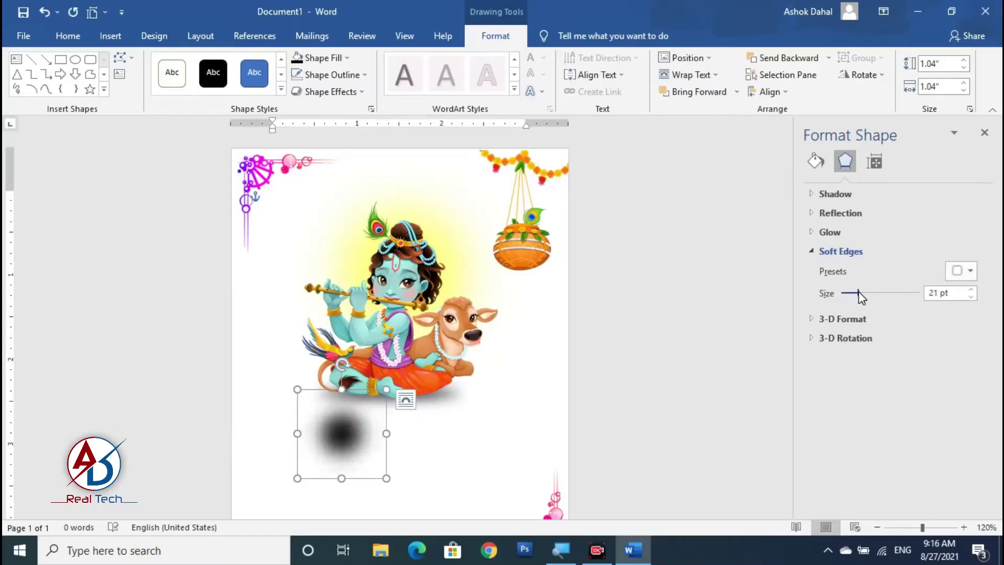
Step: Set the blurred circle's fill transparency to about 48% and close the shape formatting options
{"action": "left_click", "coordinate": [816, 162]}
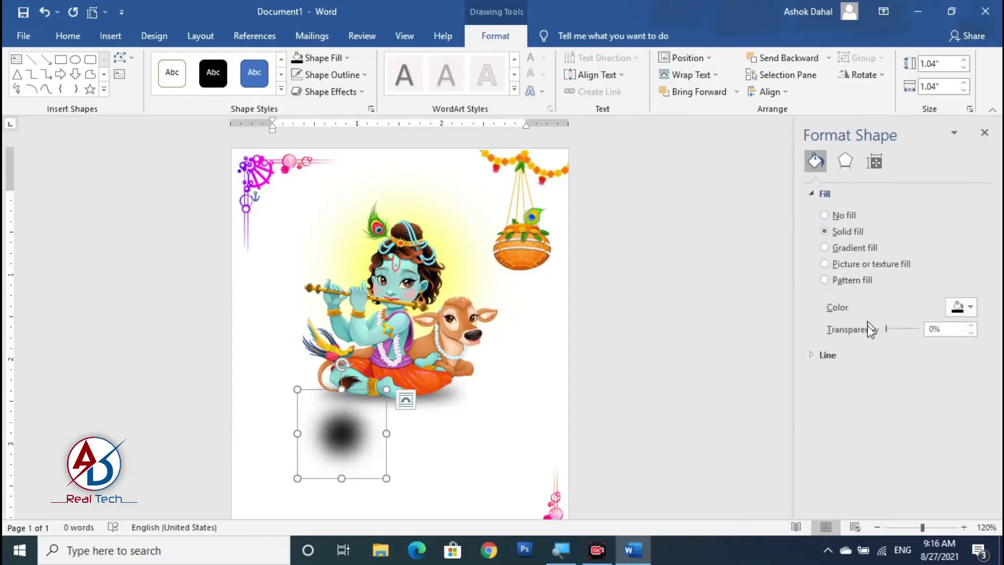
{"action": "left_click_drag", "start_coordinate": [886, 329], "coordinate": [902, 330]}
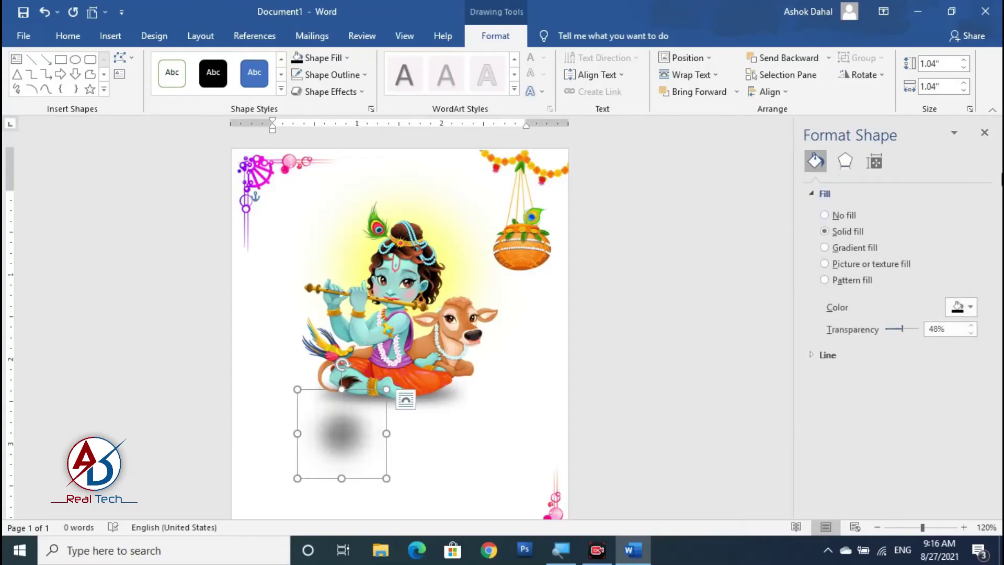
{"action": "left_click", "coordinate": [984, 135]}
Step: Move the blurred circle onto the hanging pot, send it backward, and nudge it into place as the pot's shadow
{"action": "left_click_drag", "start_coordinate": [453, 459], "coordinate": [630, 267]}
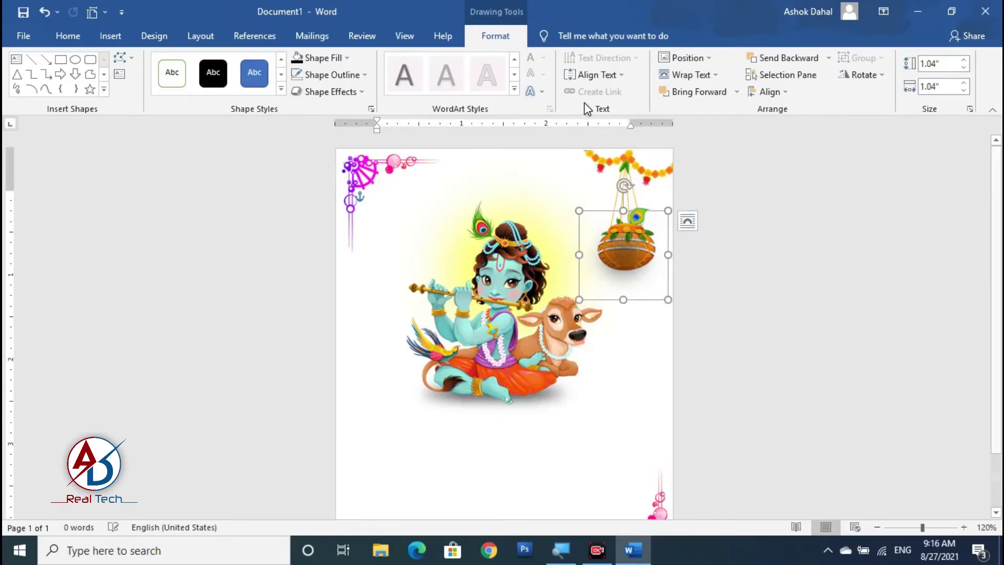
{"action": "left_click", "coordinate": [798, 58]}
{"action": "key", "text": "Right"}
{"action": "key", "text": "Right"}
{"action": "key", "text": "Right"}
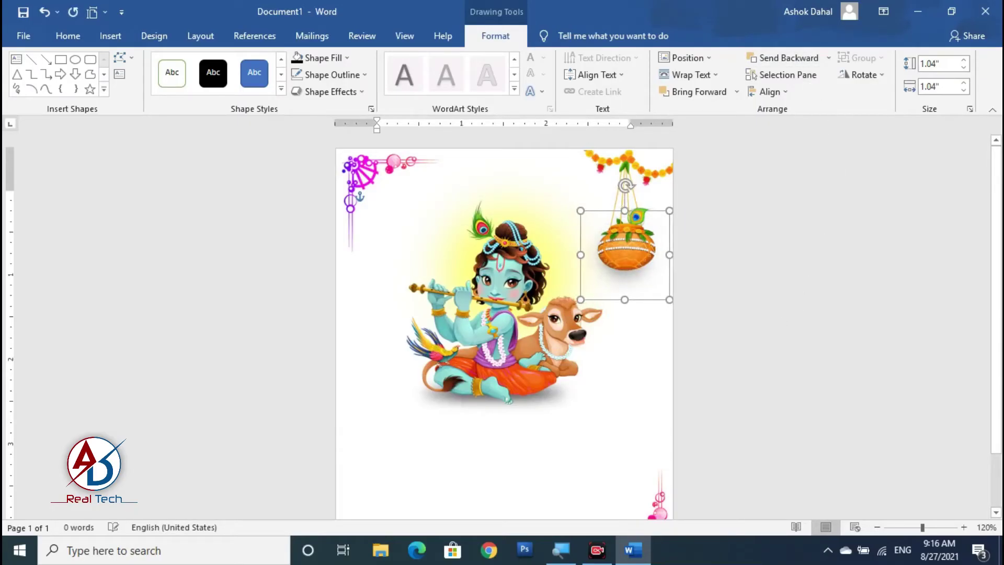
{"action": "key", "text": "Up"}
{"action": "key", "text": "Up"}
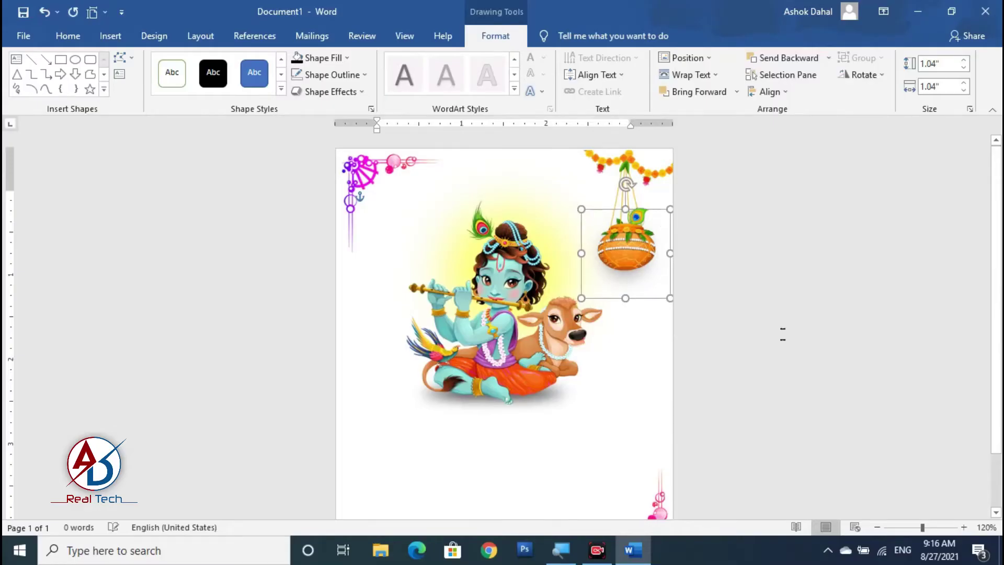
{"action": "left_click", "coordinate": [660, 385]}
Step: Review the card's overall layout with the hanging pot and its shadow at different zoom levels
{"action": "scroll", "coordinate": [661, 385], "scroll_direction": "down", "scroll_amount": 9}
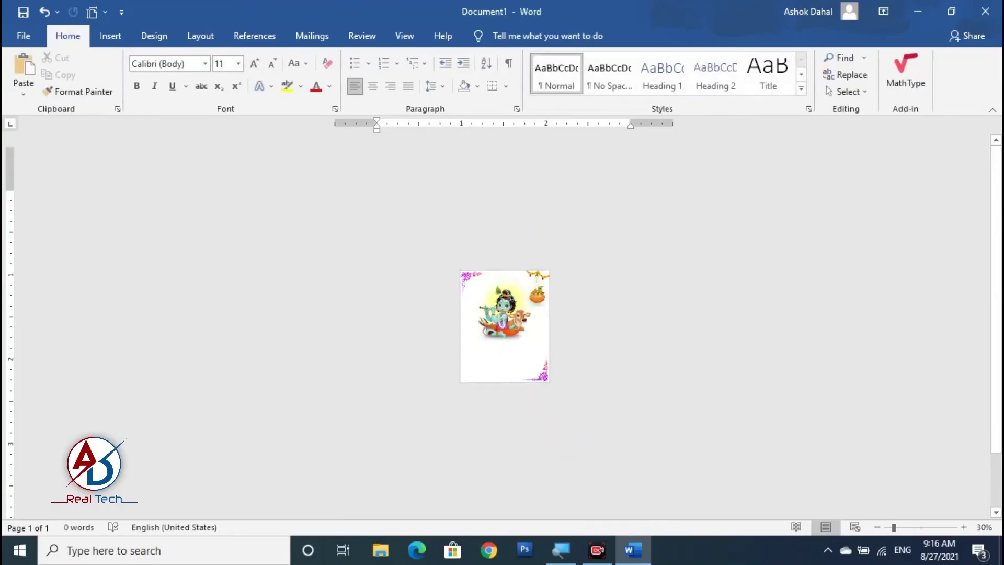
{"action": "scroll", "coordinate": [654, 373], "scroll_direction": "up", "scroll_amount": 6}
{"action": "scroll", "coordinate": [654, 372], "scroll_direction": "up", "scroll_amount": 2}
{"action": "scroll", "coordinate": [654, 372], "scroll_direction": "down", "scroll_amount": 1}
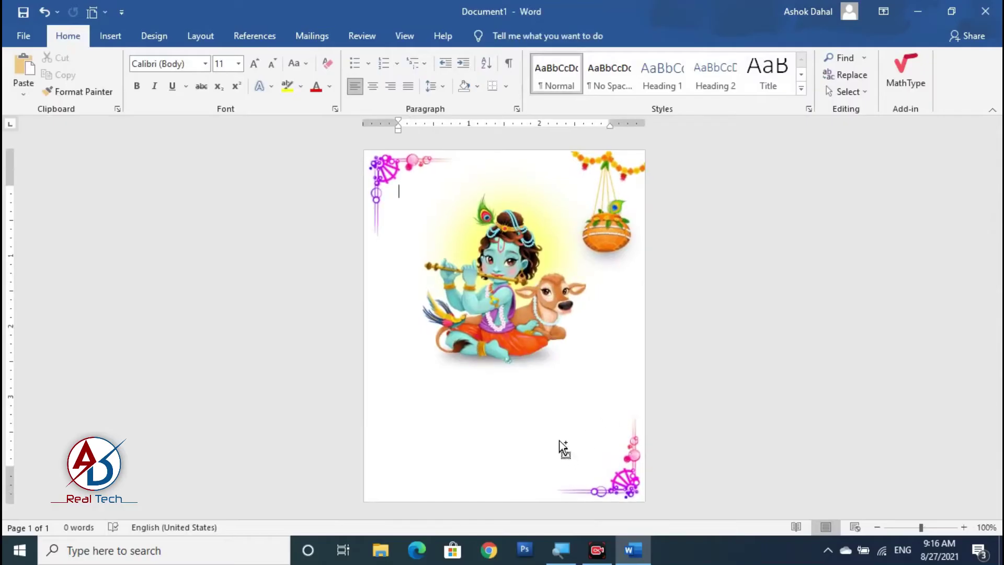
{"action": "scroll", "coordinate": [562, 447], "scroll_direction": "down", "scroll_amount": 2}
{"action": "scroll", "coordinate": [562, 447], "scroll_direction": "up", "scroll_amount": 3}
{"action": "scroll", "coordinate": [560, 443], "scroll_direction": "down", "scroll_amount": 5}
{"action": "scroll", "coordinate": [560, 443], "scroll_direction": "up", "scroll_amount": 5}
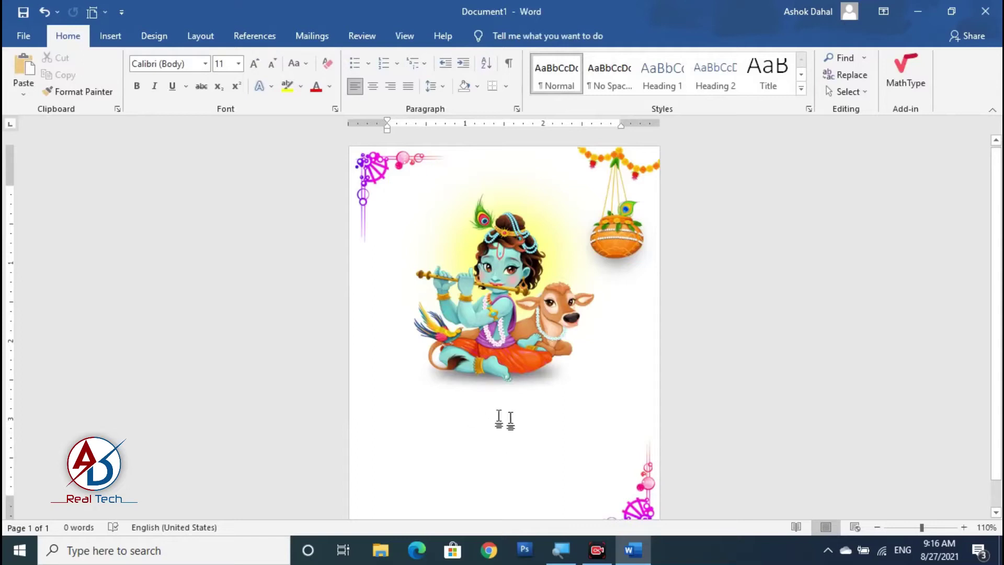
{"action": "scroll", "coordinate": [505, 420], "scroll_direction": "down", "scroll_amount": 1}
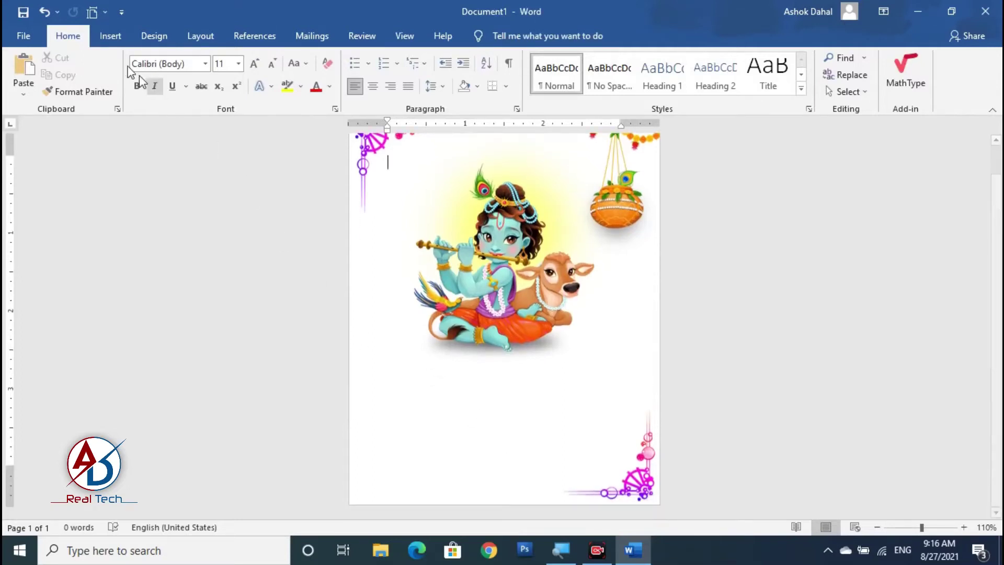
Step: Insert a plain black WordArt text box and move it below the Krishna figure
{"action": "left_click", "coordinate": [110, 36]}
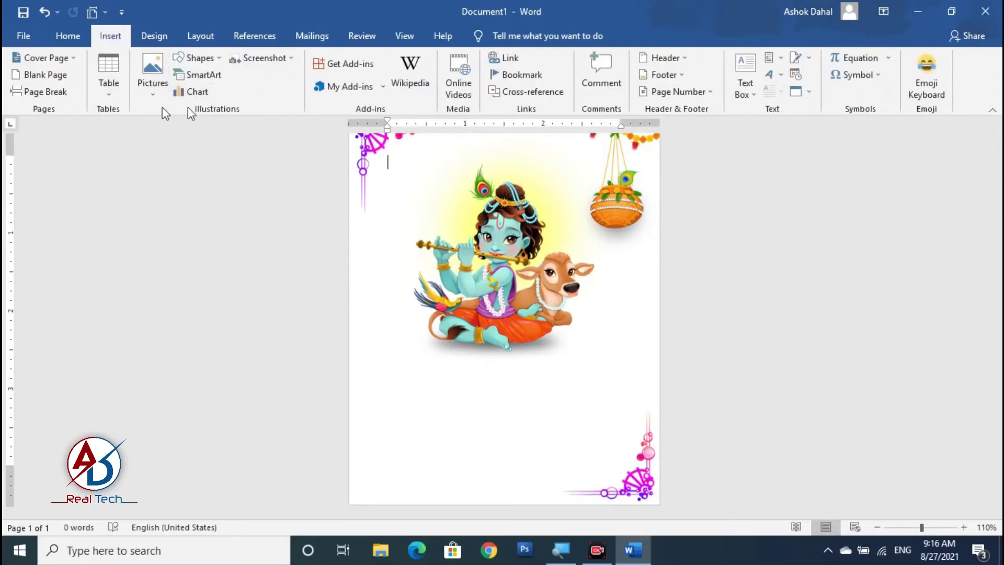
{"action": "left_click", "coordinate": [56, 31]}
{"action": "left_click", "coordinate": [102, 41]}
{"action": "left_click", "coordinate": [770, 75]}
{"action": "left_click", "coordinate": [787, 124]}
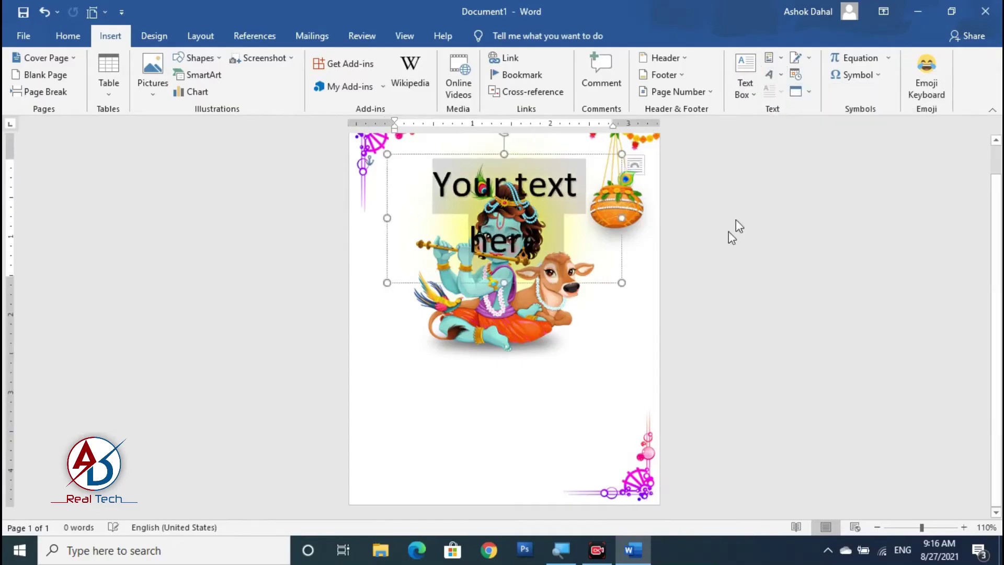
{"action": "left_click_drag", "start_coordinate": [569, 284], "coordinate": [560, 463]}
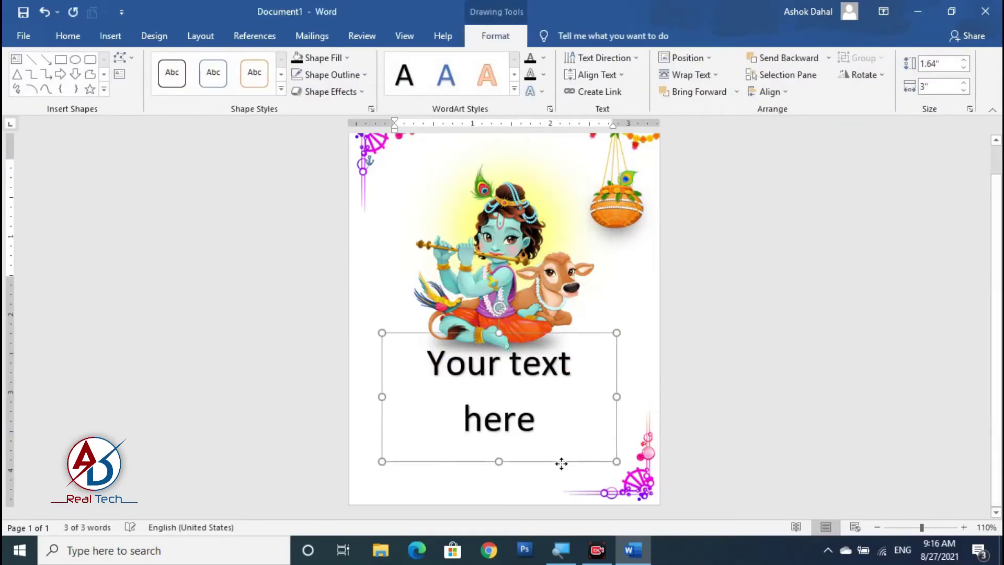
Step: Clear all formatting from the WordArt text and apply the No Spacing style
{"action": "left_click", "coordinate": [536, 421]}
{"action": "key", "text": "ctrl+a"}
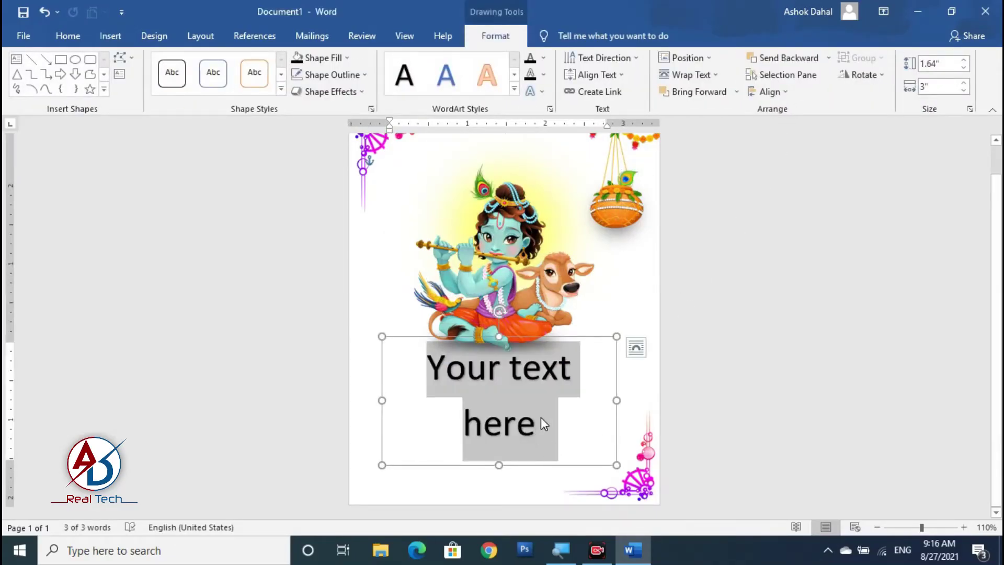
{"action": "left_click", "coordinate": [68, 36]}
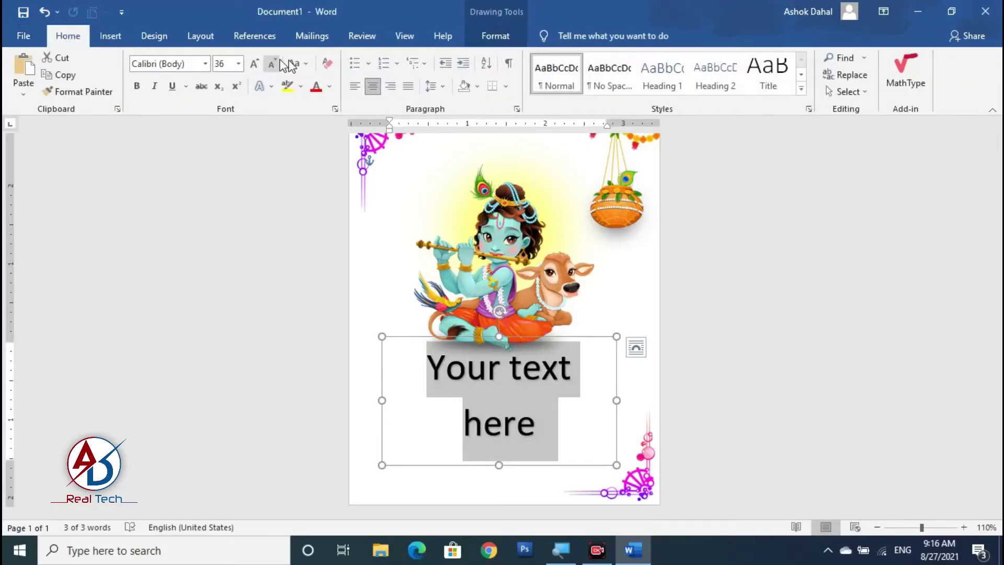
{"action": "left_click", "coordinate": [326, 63]}
{"action": "left_click", "coordinate": [602, 83]}
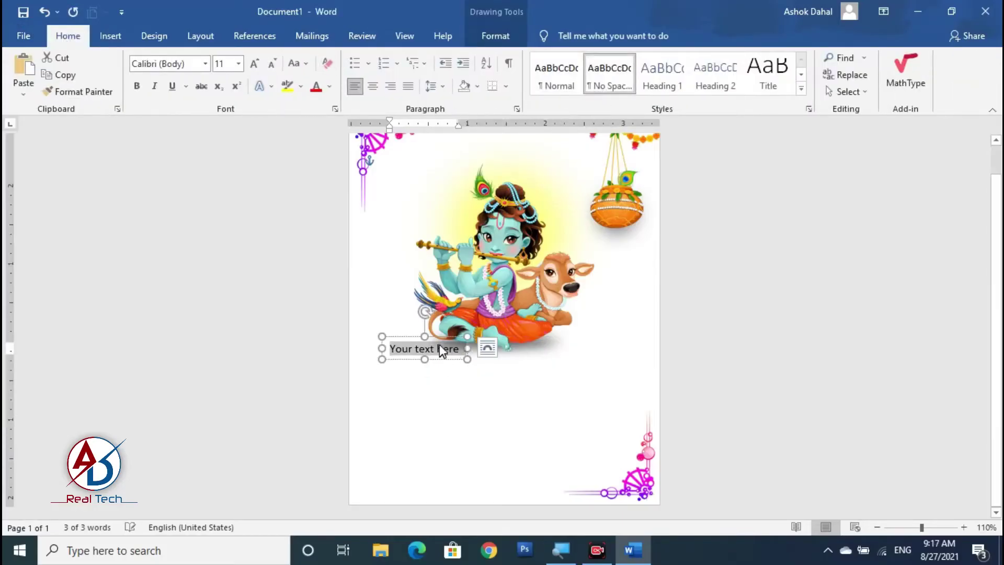
Step: Move the small text box into the blank area below the Krishna figure and replace its text with "Happy"
{"action": "left_click_drag", "start_coordinate": [439, 337], "coordinate": [489, 375]}
{"action": "left_click", "coordinate": [496, 386]}
{"action": "key", "text": "ctrl+a"}
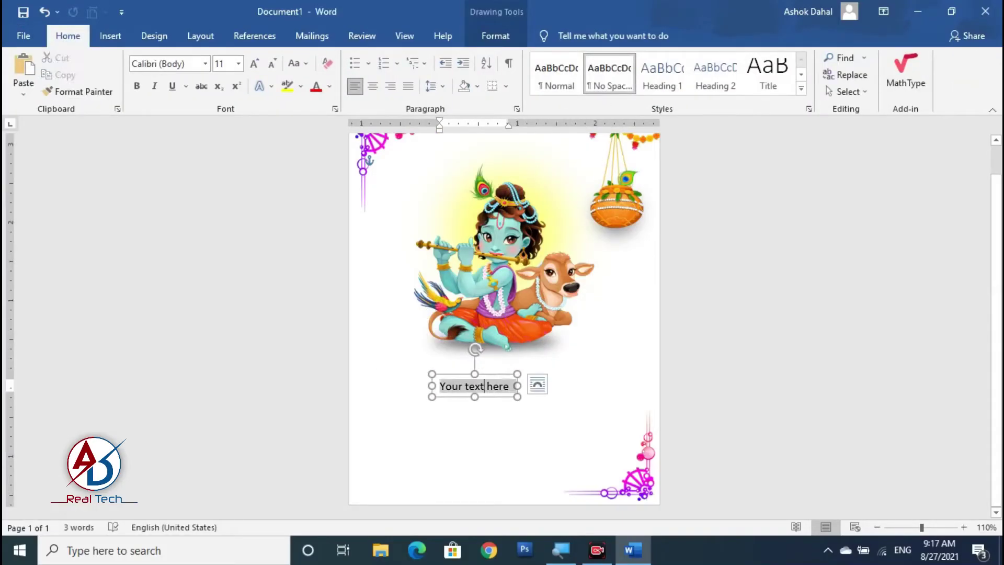
{"action": "type", "text": "Happy"}
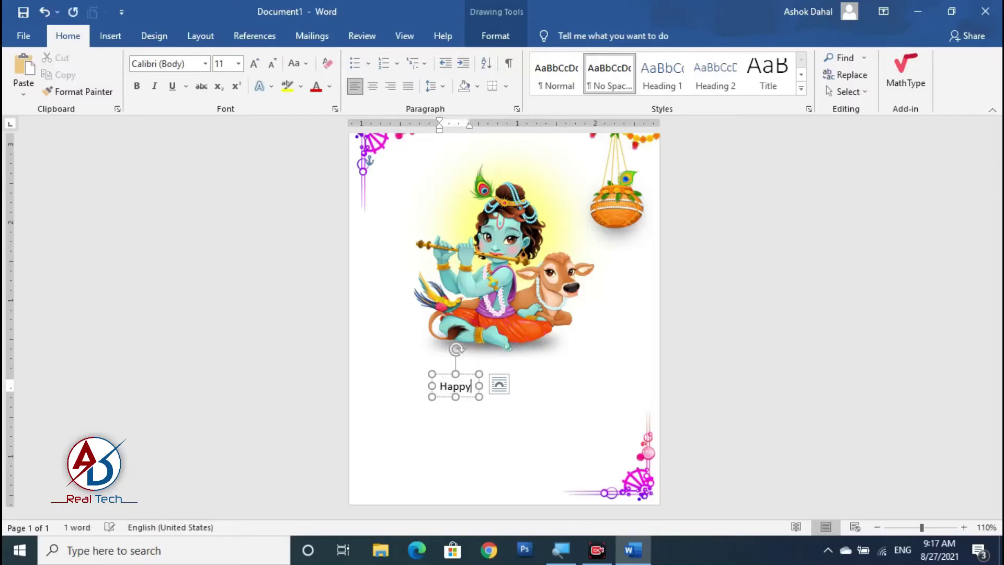
Step: Change the font of the "Happy" text to Ananda Fanko 2
{"action": "key", "text": "ctrl+a"}
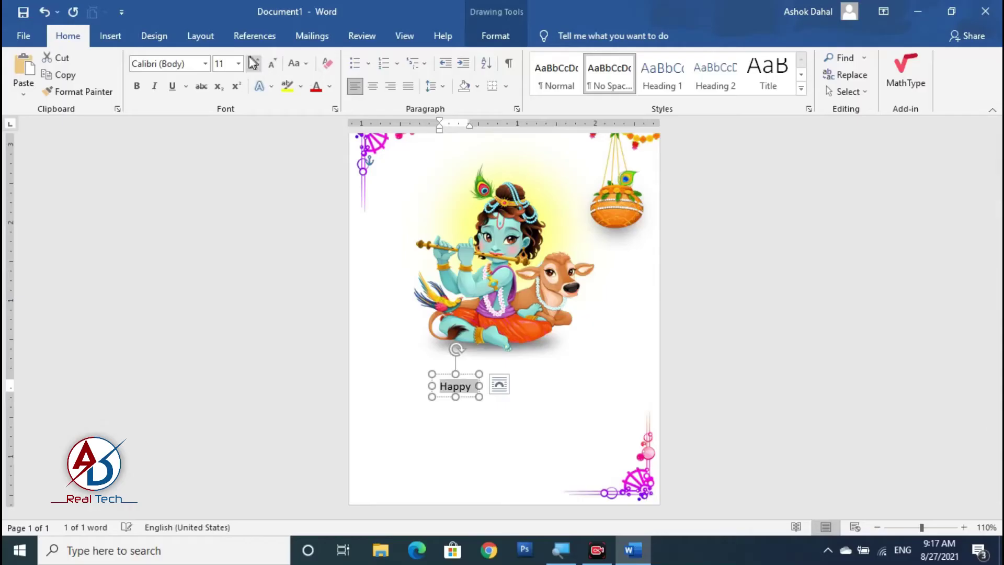
{"action": "left_click", "coordinate": [205, 63]}
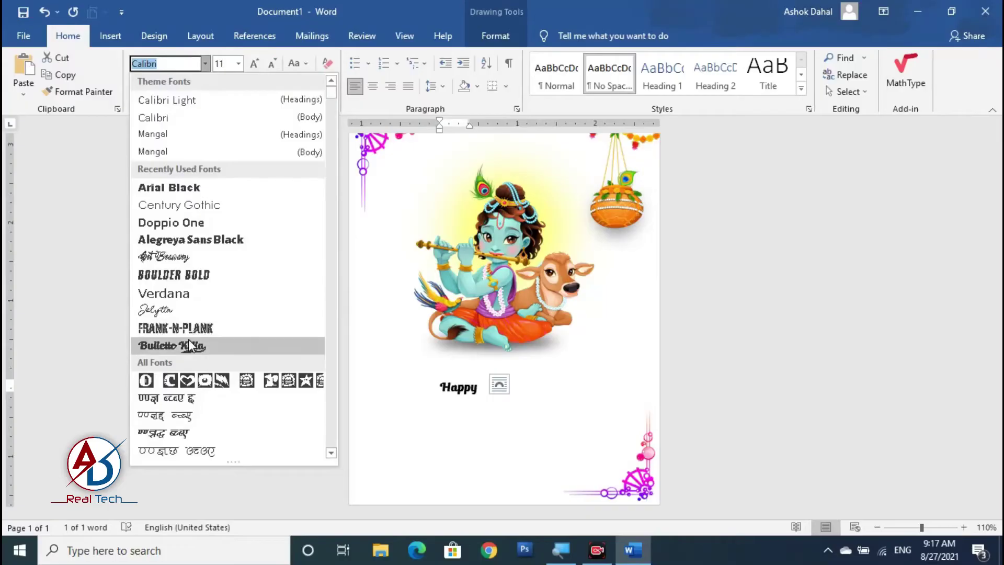
{"action": "scroll", "coordinate": [189, 345], "scroll_direction": "down", "scroll_amount": 10}
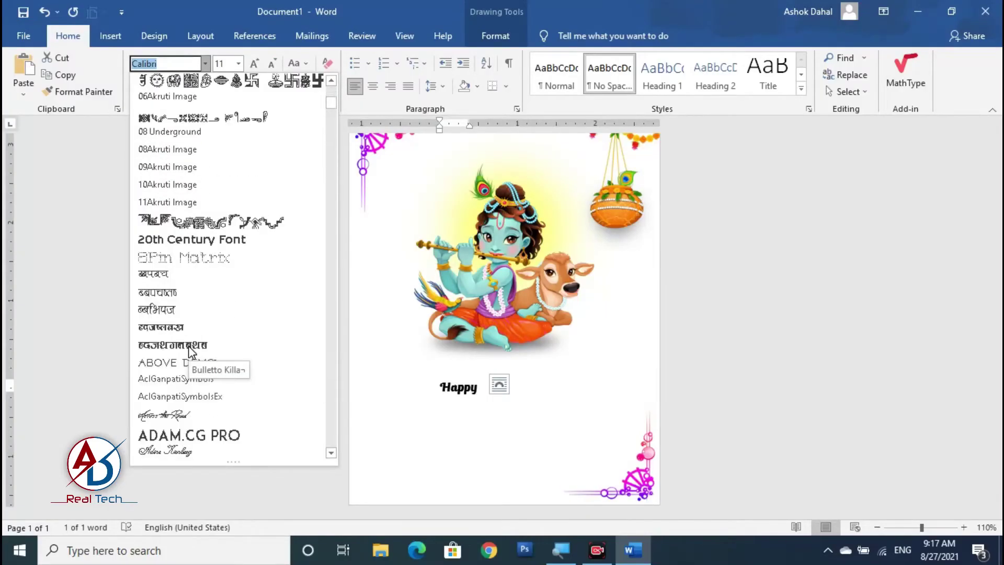
{"action": "scroll", "coordinate": [190, 351], "scroll_direction": "down", "scroll_amount": 12}
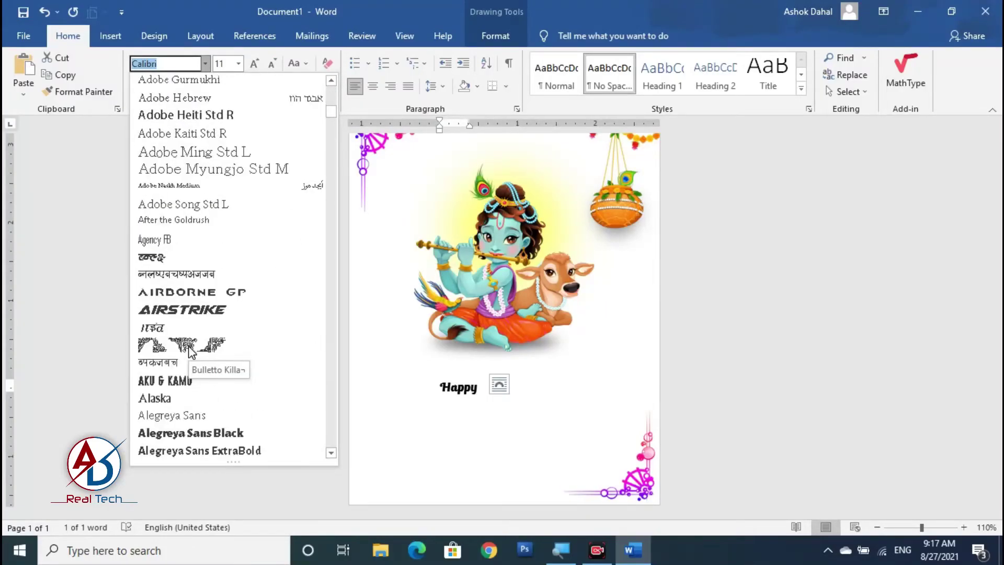
{"action": "scroll", "coordinate": [189, 347], "scroll_direction": "down", "scroll_amount": 9}
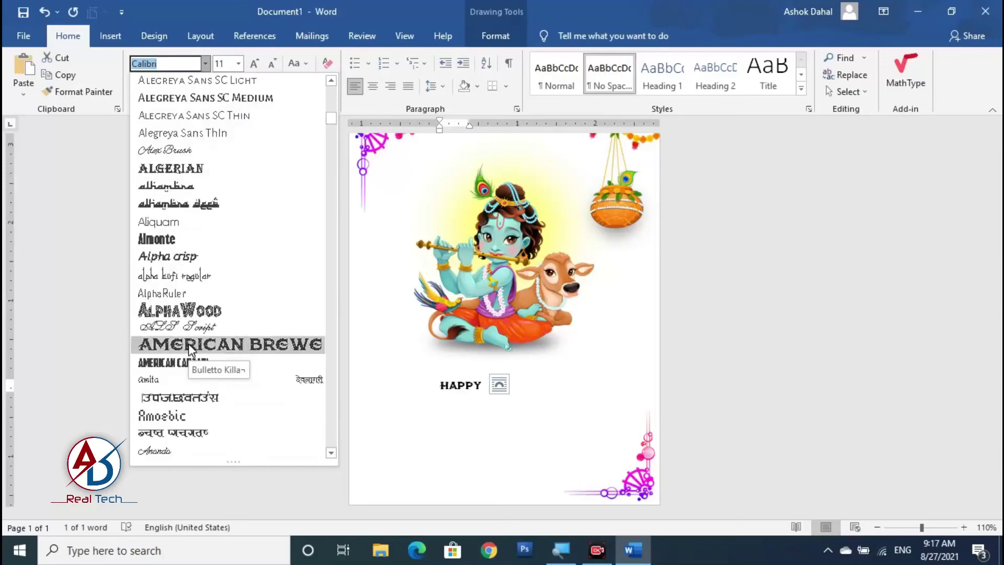
{"action": "scroll", "coordinate": [191, 238], "scroll_direction": "down", "scroll_amount": 5}
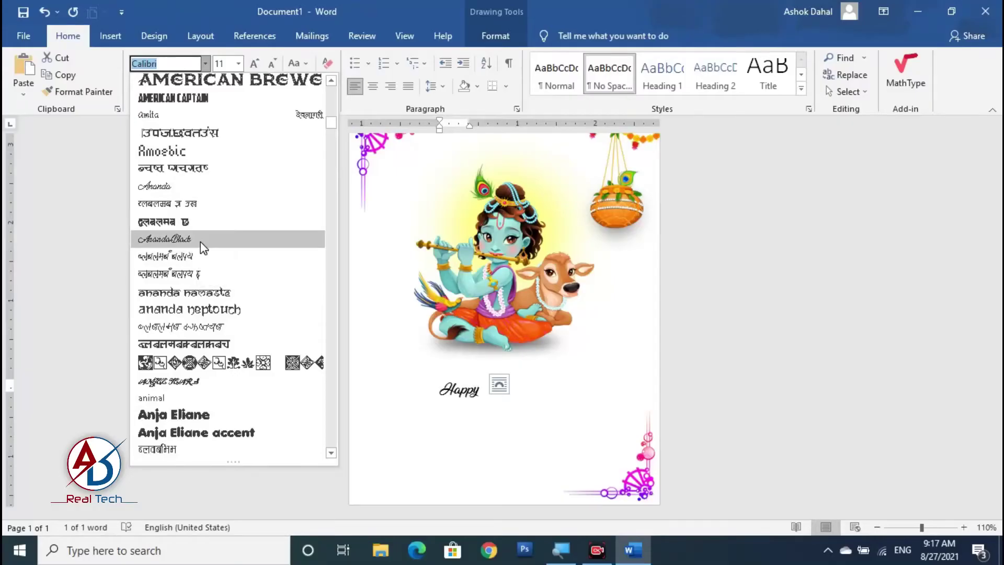
{"action": "scroll", "coordinate": [215, 303], "scroll_direction": "down", "scroll_amount": 5}
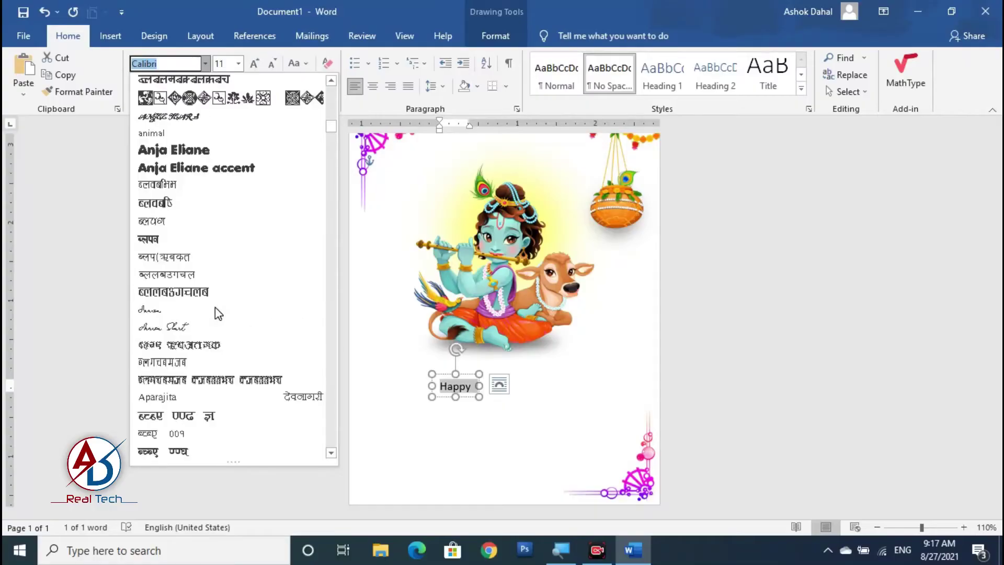
{"action": "scroll", "coordinate": [213, 298], "scroll_direction": "up", "scroll_amount": 2}
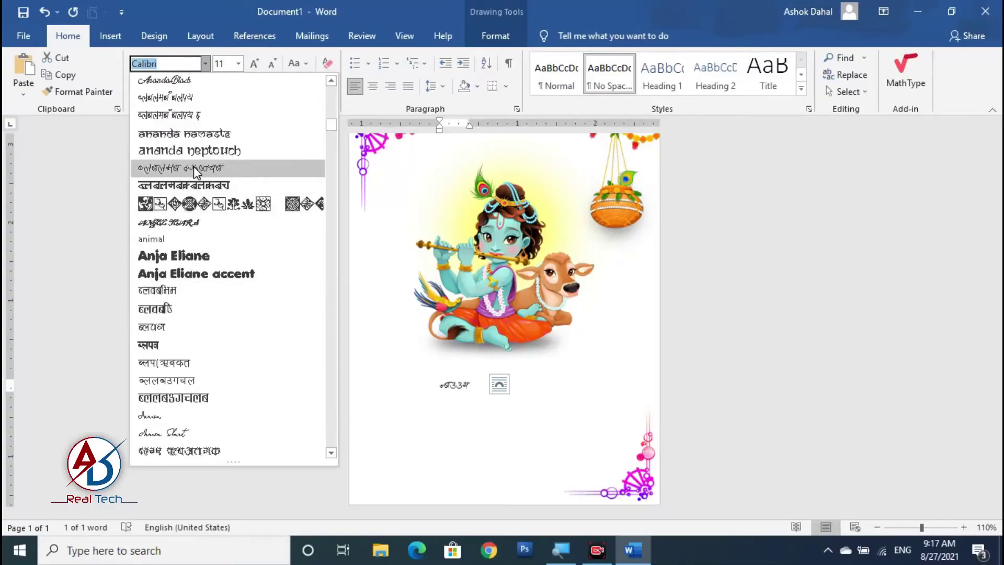
{"action": "left_click", "coordinate": [186, 118]}
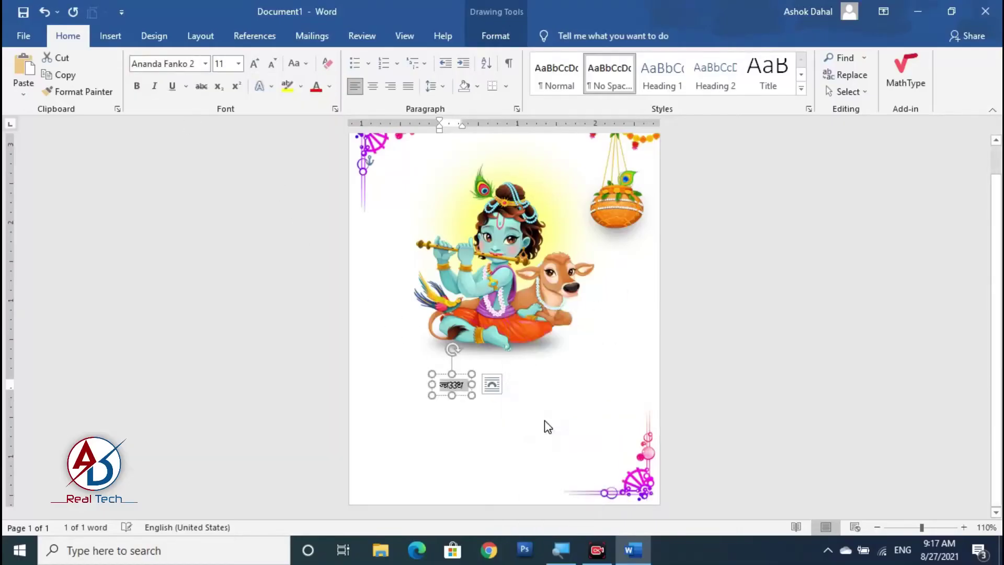
Step: Replace the text in the box below the Krishna figure with "श्री कृष्ण"
{"action": "left_click", "coordinate": [491, 384]}
{"action": "scroll", "coordinate": [455, 379], "scroll_direction": "up", "scroll_amount": 12}
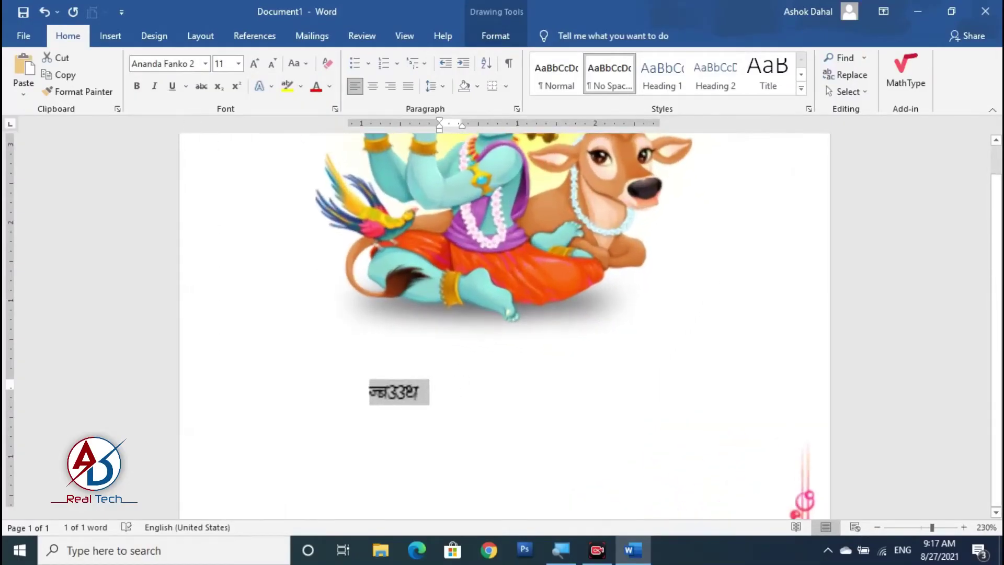
{"action": "left_click", "coordinate": [356, 392]}
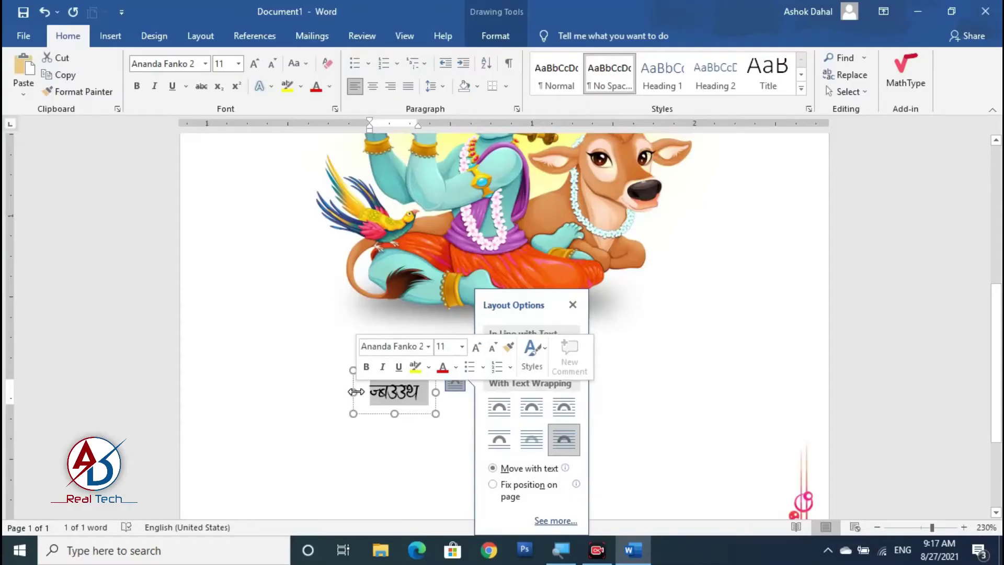
{"action": "type", "text": ">"}
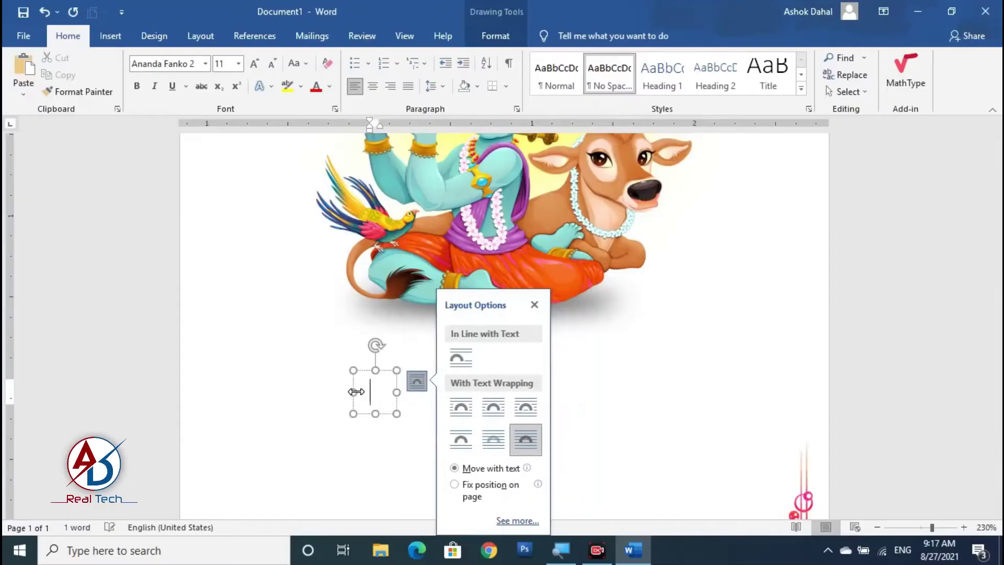
{"action": "type", "text": "L"}
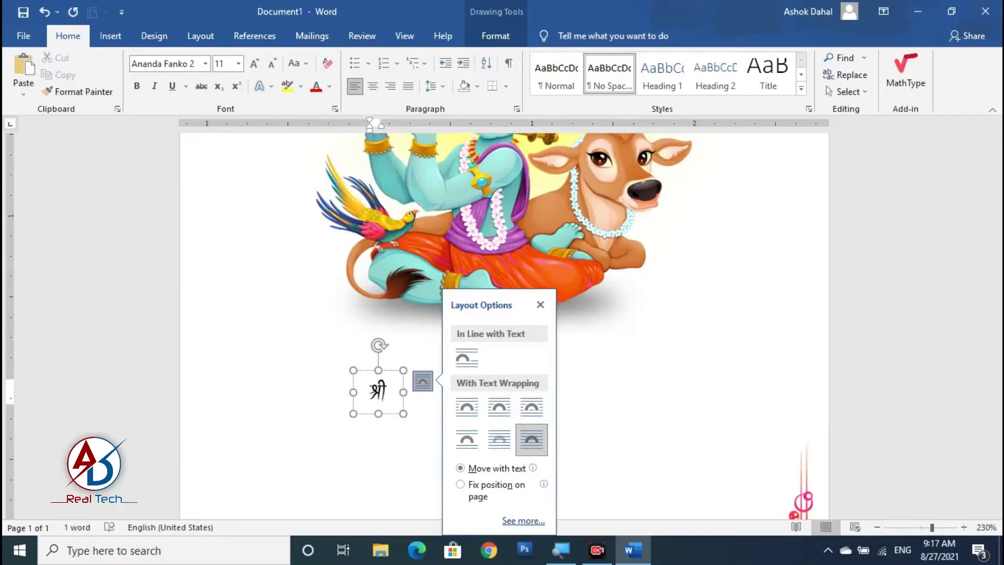
{"action": "type", "text": " s"}
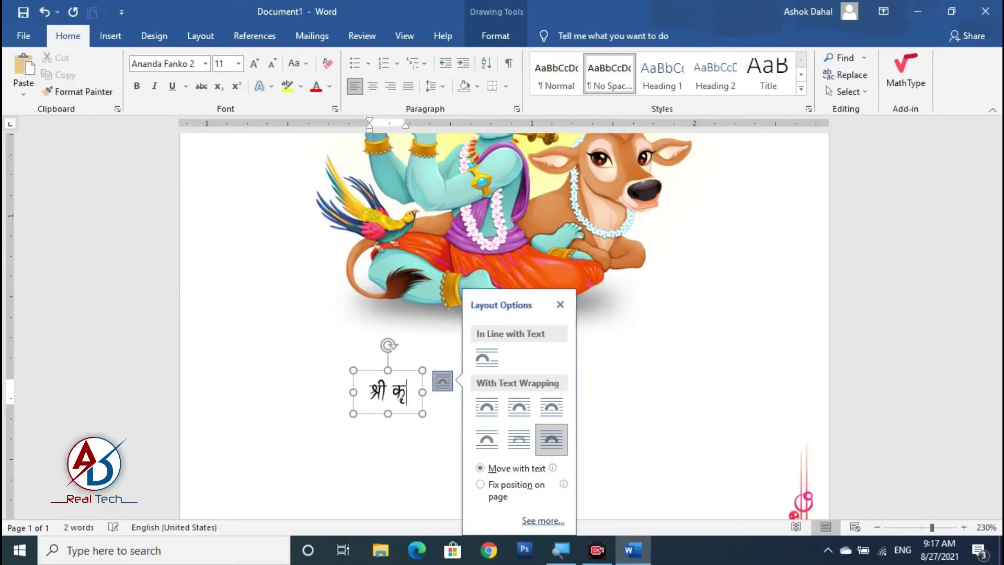
{"action": "type", "text": "[I"}
{"action": "key", "text": "BackSpace"}
{"action": "type", "text": "i"}
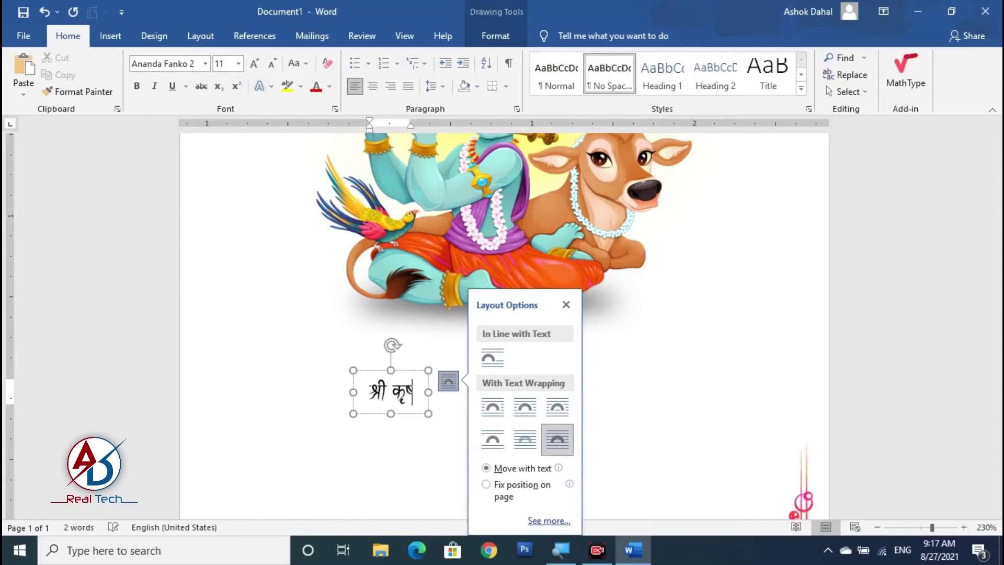
{"action": "type", "text": "0f"}
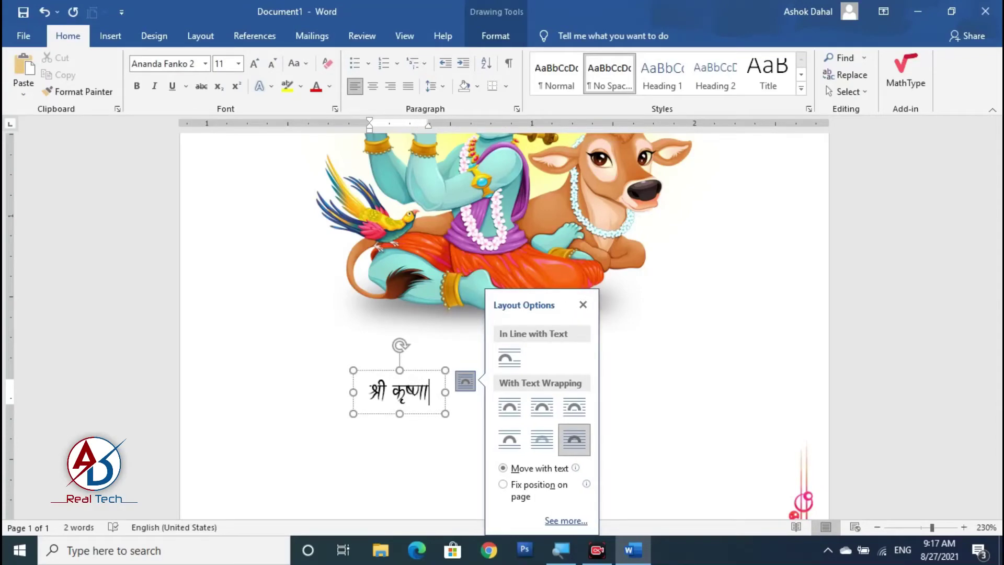
{"action": "key", "text": "BackSpace"}
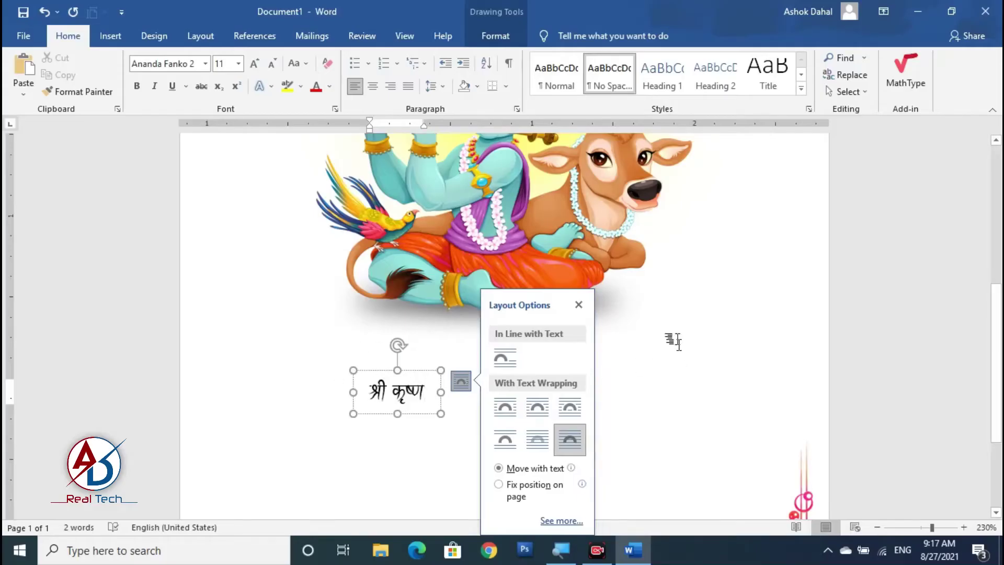
{"action": "left_click", "coordinate": [578, 305]}
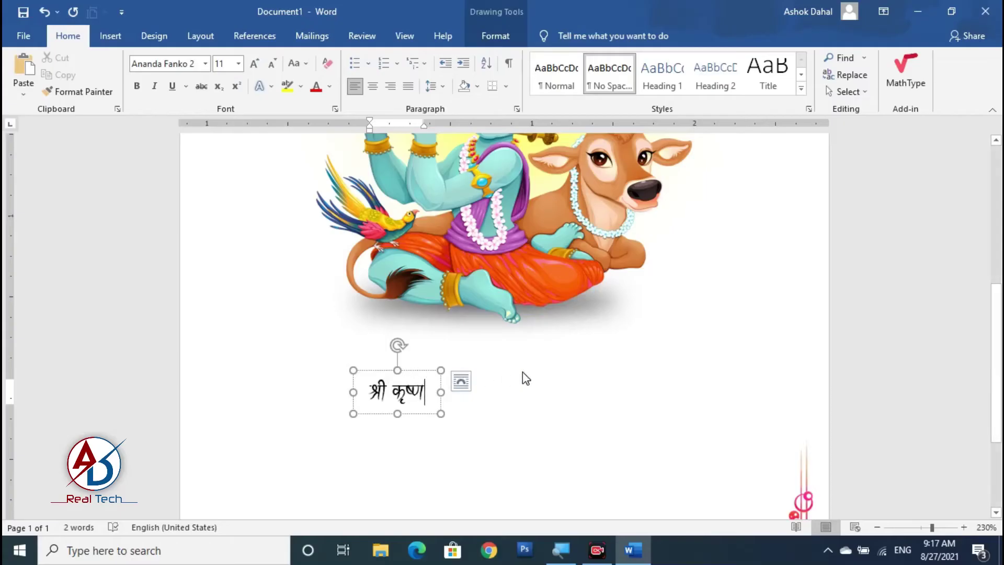
Step: Move the "श्री कृष्ण" text box towards the middle of the card and enlarge its text to 22 pt
{"action": "left_click_drag", "start_coordinate": [417, 373], "coordinate": [525, 372]}
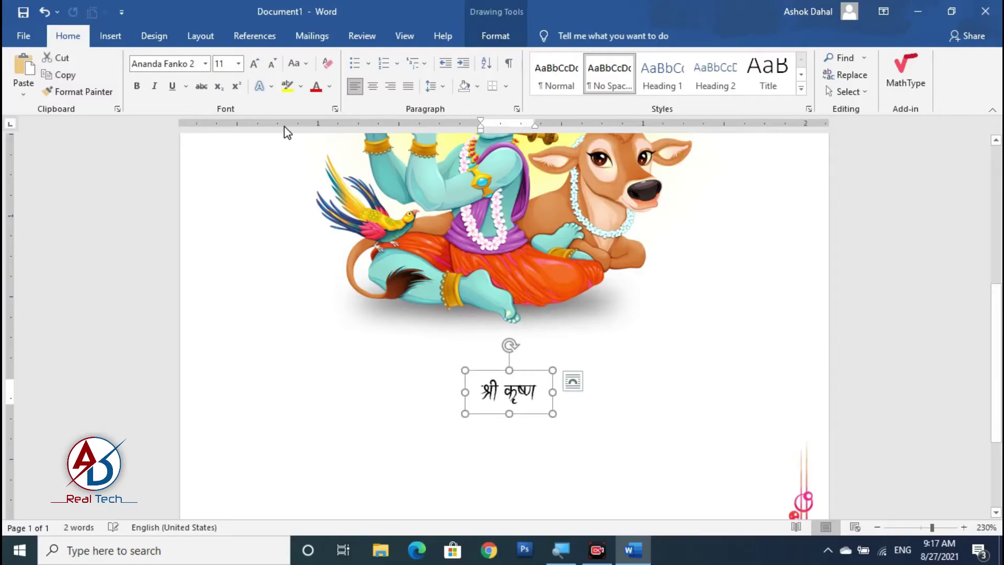
{"action": "left_click", "coordinate": [254, 64]}
{"action": "left_click", "coordinate": [254, 64]}
{"action": "left_click", "coordinate": [254, 63]}
{"action": "left_click", "coordinate": [254, 64]}
{"action": "left_click", "coordinate": [254, 64]}
{"action": "left_click", "coordinate": [254, 64]}
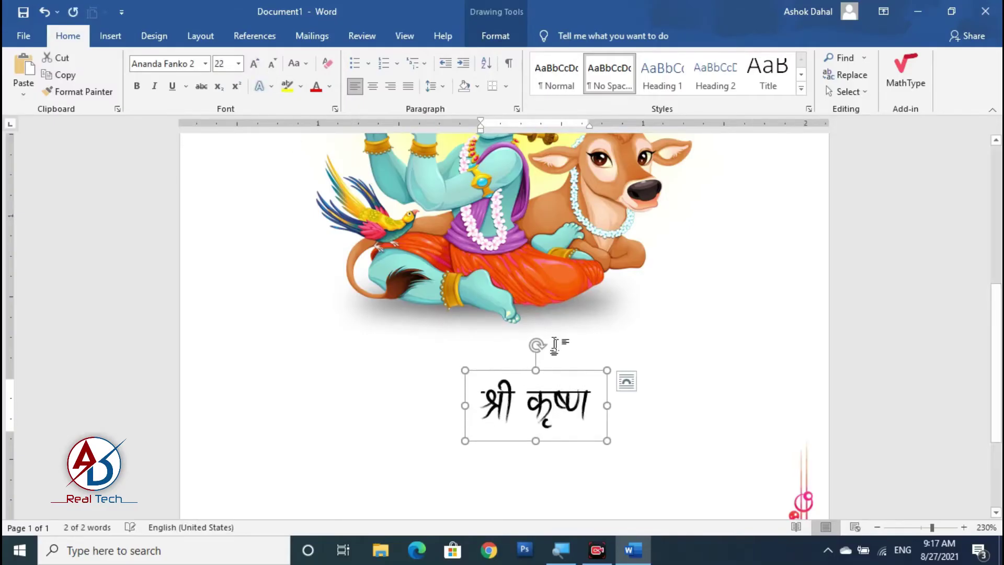
Step: Position the "श्री कृष्ण" text box just beneath the Krishna figure and enlarge its text to 36 pt
{"action": "left_click_drag", "start_coordinate": [575, 379], "coordinate": [525, 352]}
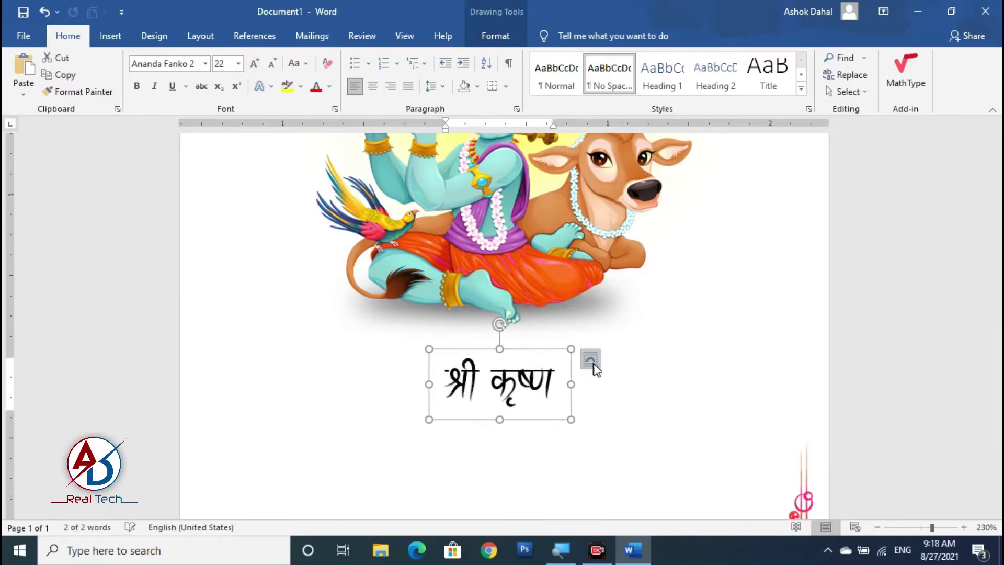
{"action": "scroll", "coordinate": [589, 361], "scroll_direction": "down", "scroll_amount": 5}
{"action": "scroll", "coordinate": [589, 361], "scroll_direction": "down", "scroll_amount": 7}
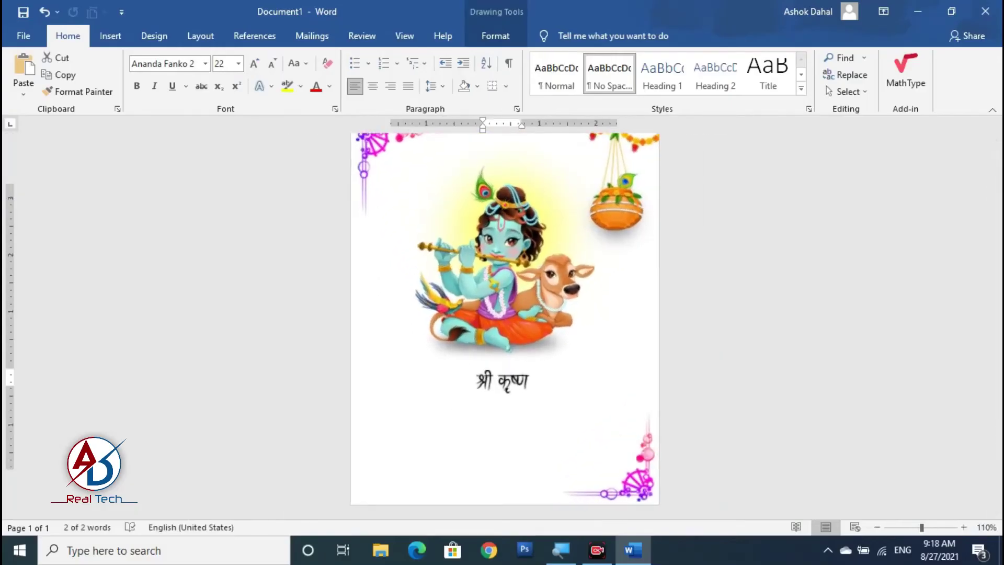
{"action": "left_click_drag", "start_coordinate": [518, 365], "coordinate": [515, 365]}
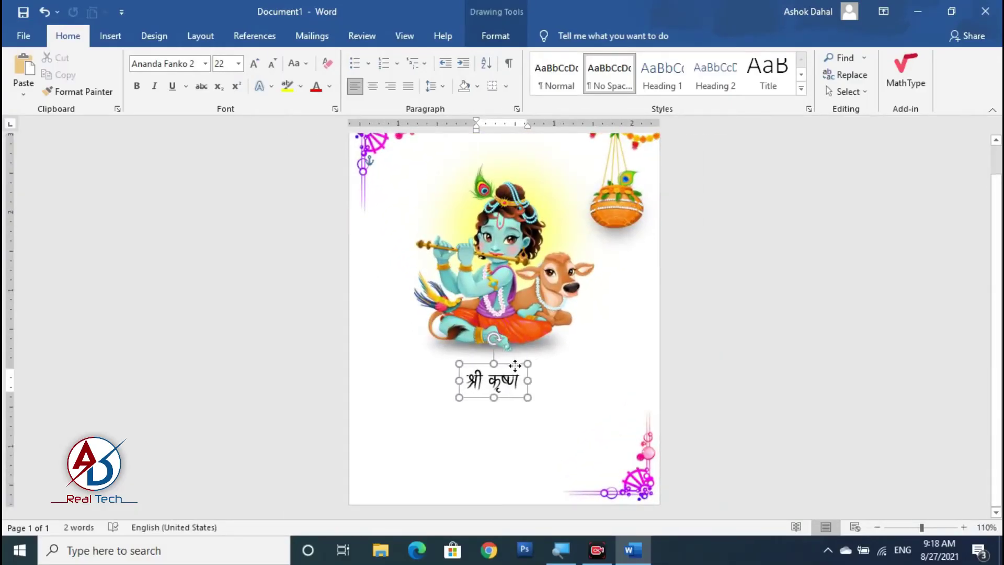
{"action": "left_click", "coordinate": [253, 64]}
{"action": "left_click", "coordinate": [253, 64]}
{"action": "left_click", "coordinate": [253, 64]}
{"action": "left_click", "coordinate": [253, 64]}
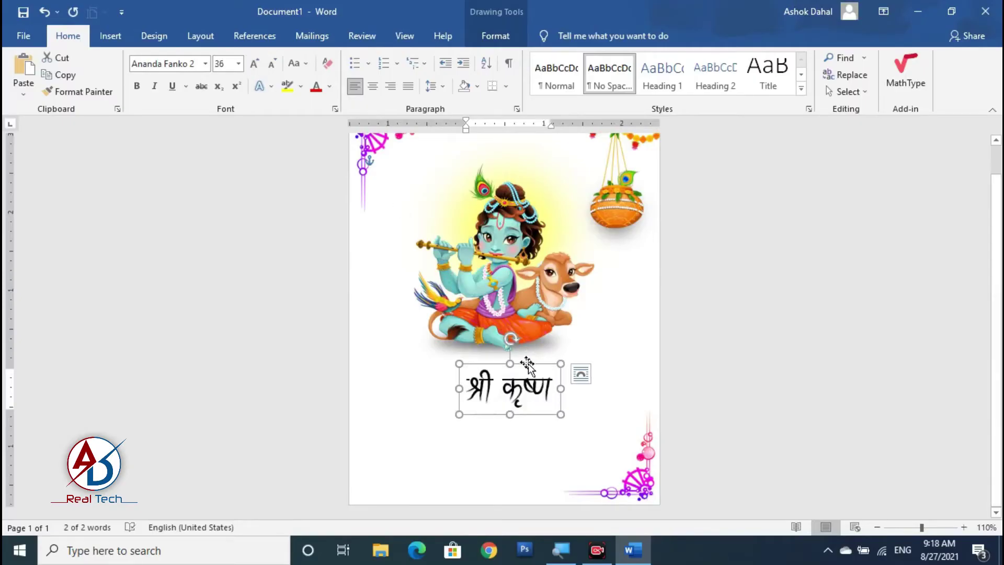
Step: Duplicate the "श्री कृष्ण" text box directly below the original and replace the copy's text with "जन्माष्टमी"
{"action": "left_click_drag", "start_coordinate": [527, 364], "coordinate": [544, 440]}
{"action": "key", "text": "ctrl+a"}
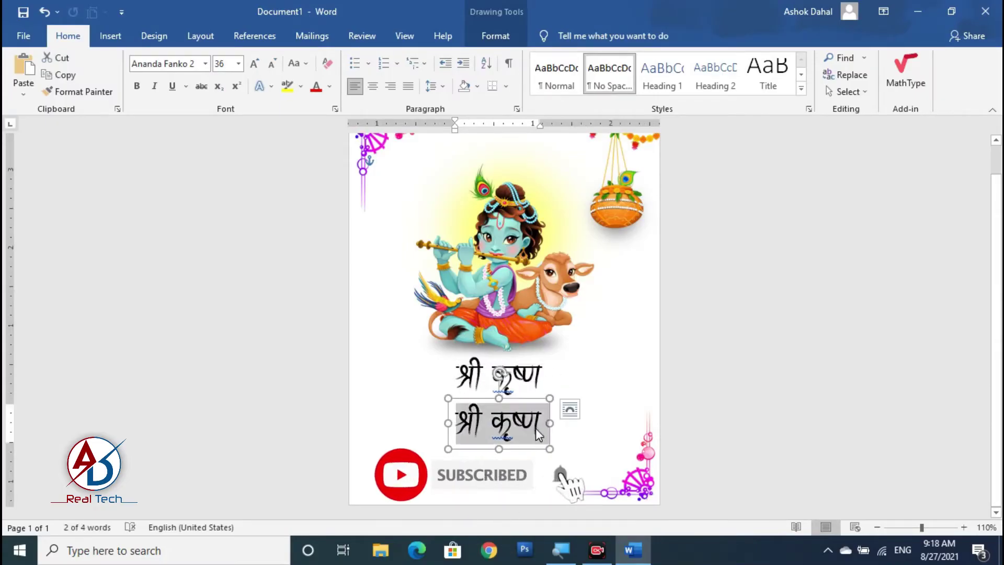
{"action": "key", "text": "BackSpace"}
{"action": "type", "text": "h"}
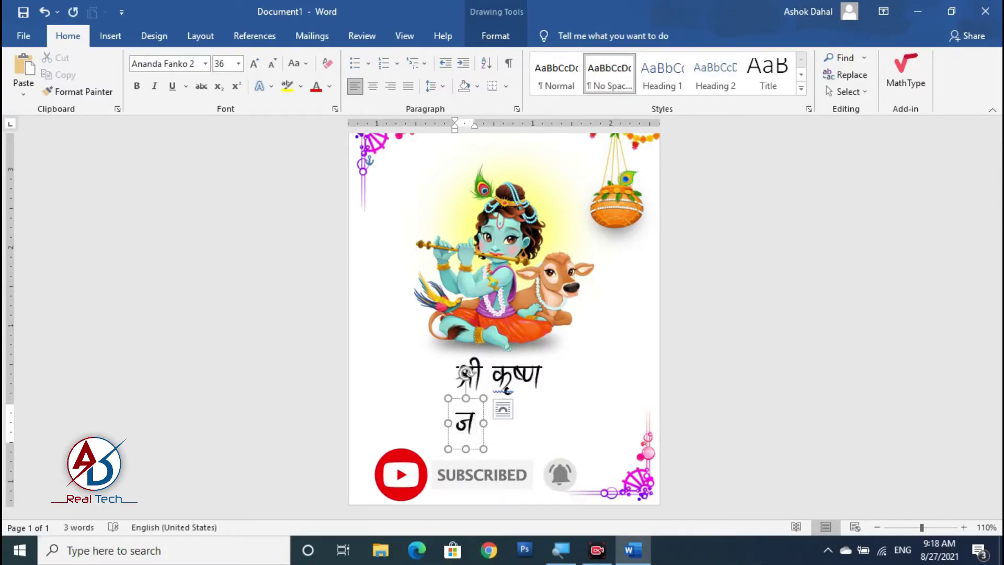
{"action": "type", "text": "g"}
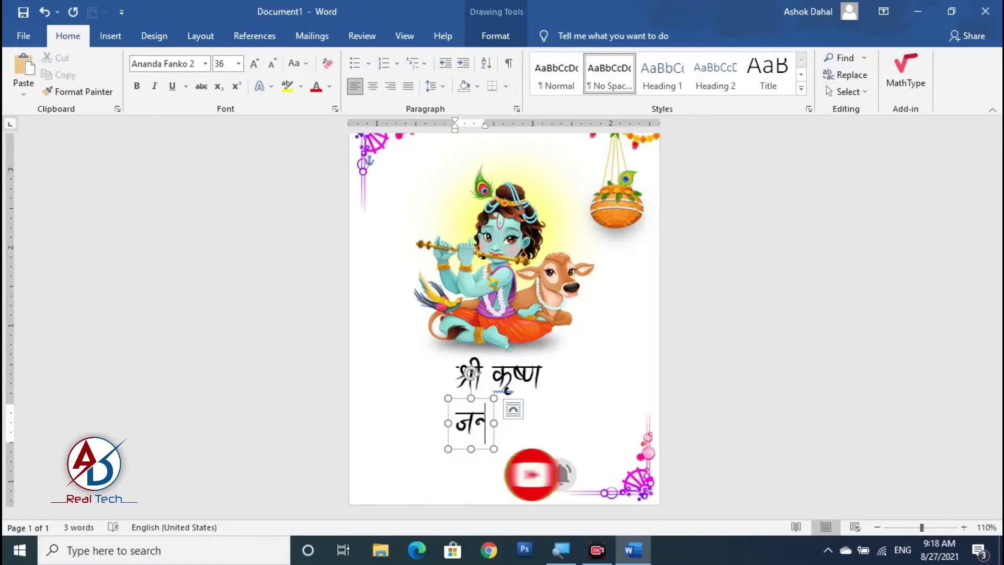
{"action": "type", "text": "dfi"}
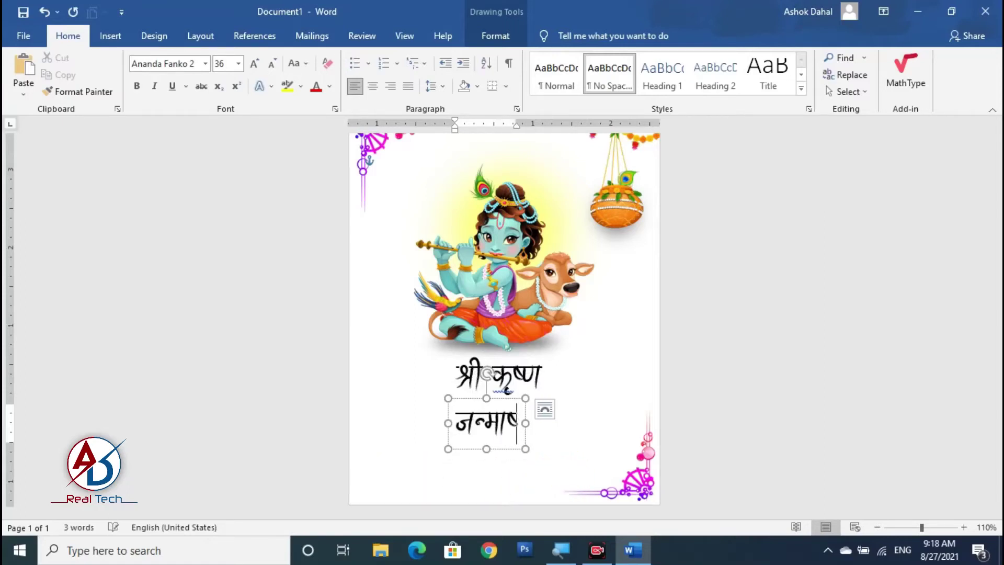
{"action": "type", "text": "\\6"}
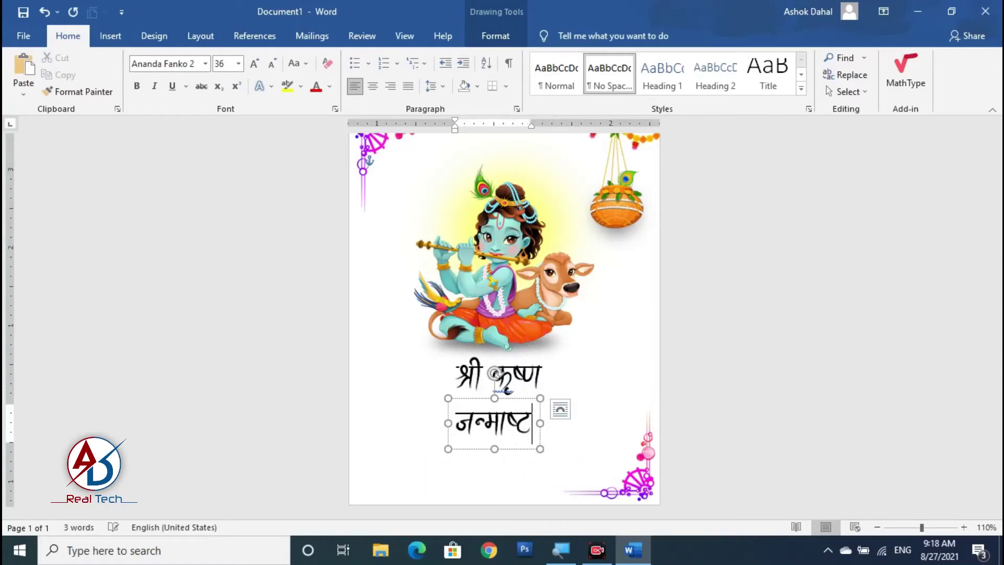
{"action": "type", "text": "dL"}
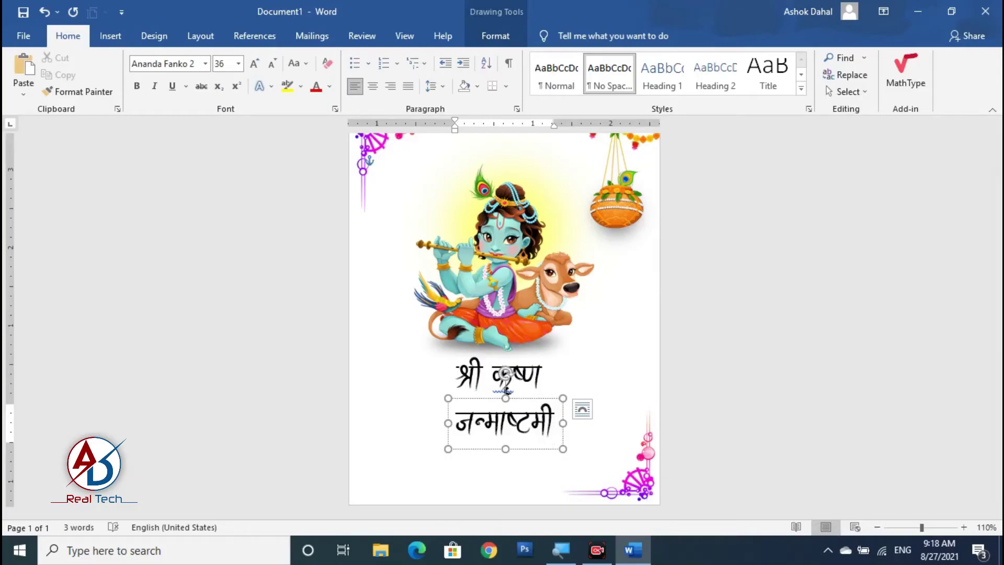
Step: Extend the "जन्माष्टमी" text below "श्री कृष्ण" so that it reads "जन्माष्टमीको शुभकामना"
{"action": "type", "text": "कमा"}
{"action": "key", "text": "BackSpace"}
{"action": "key", "text": "BackSpace"}
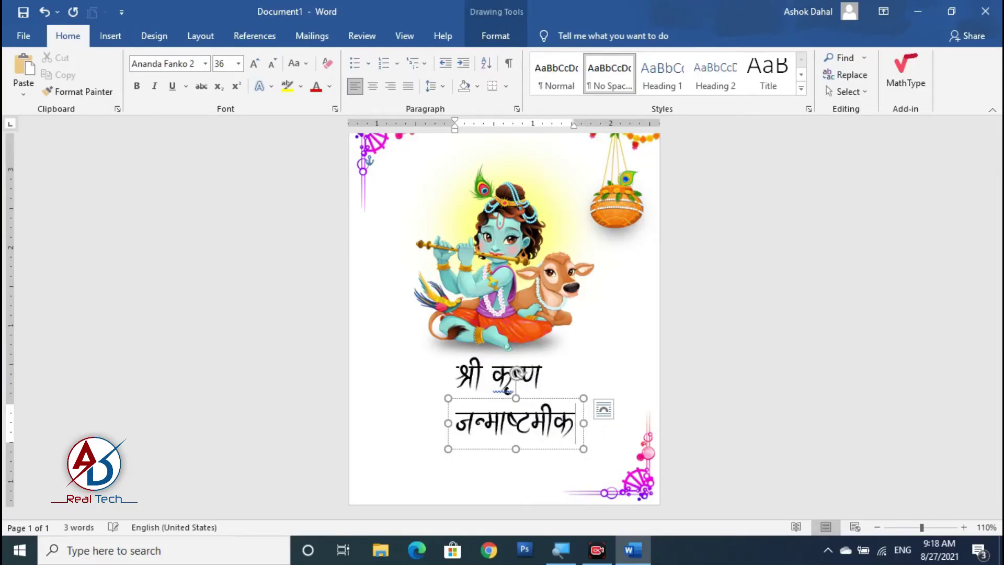
{"action": "type", "text": "ो श"}
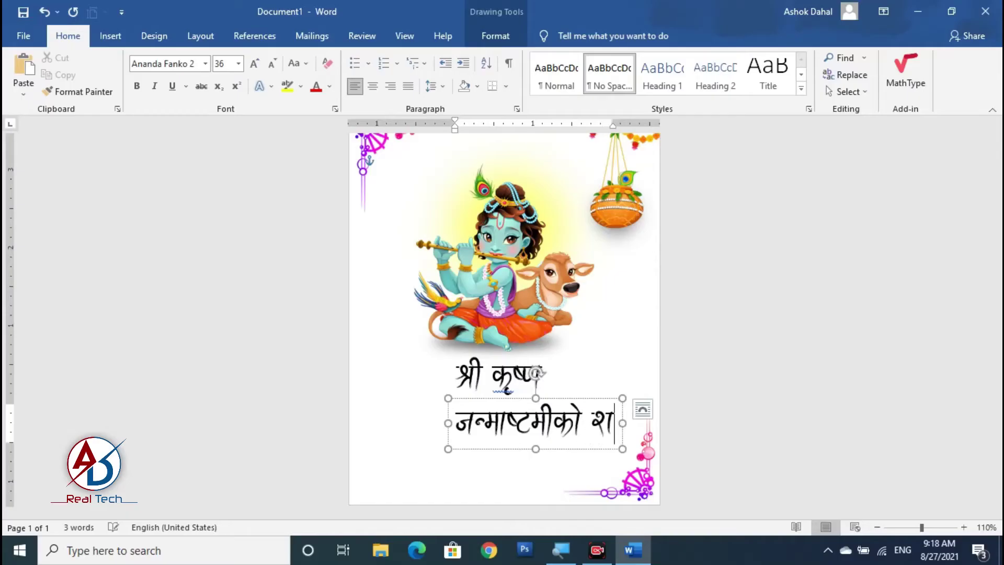
{"action": "type", "text": "ुभ"}
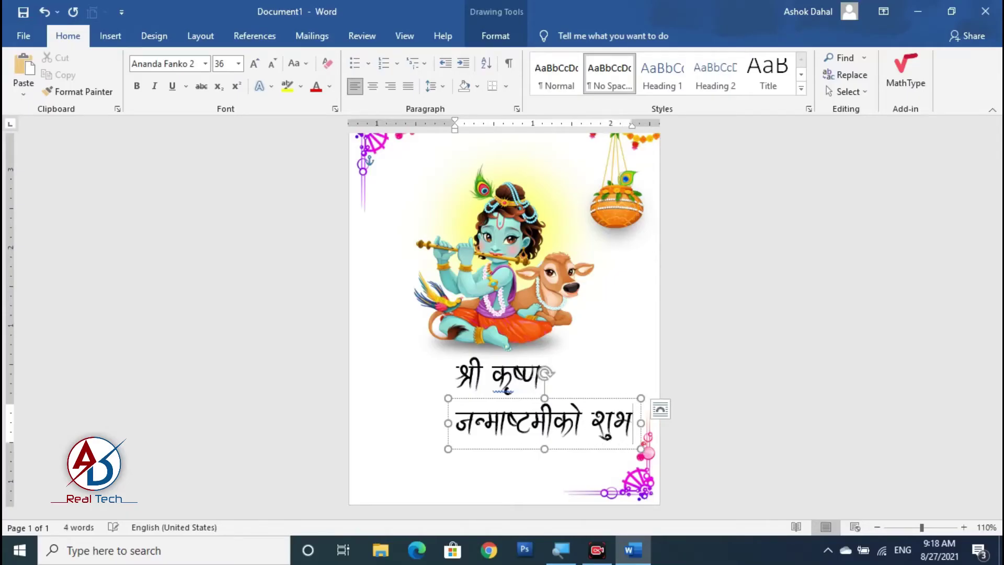
{"action": "type", "text": "कमा"}
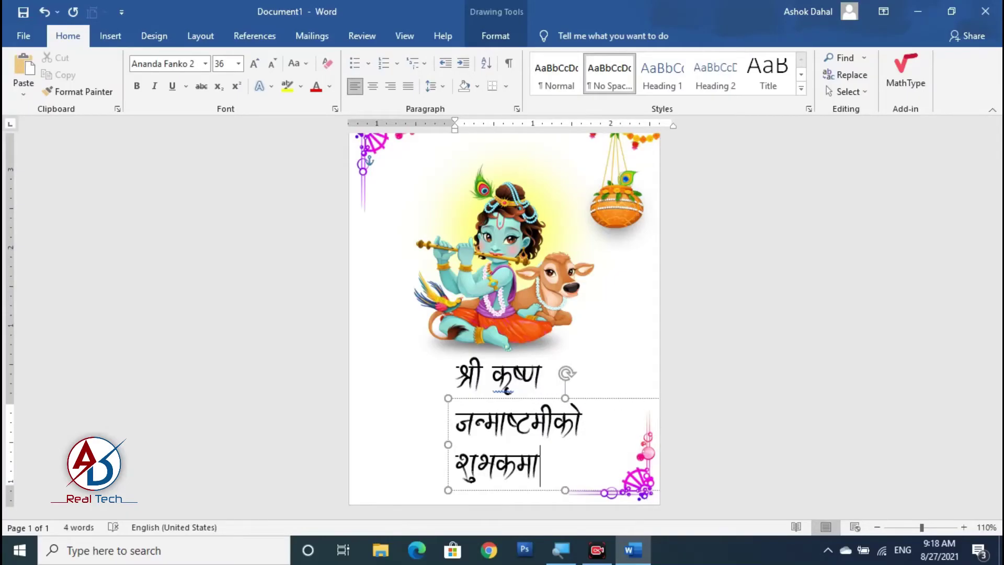
{"action": "key", "text": "BackSpace"}
{"action": "key", "text": "BackSpace"}
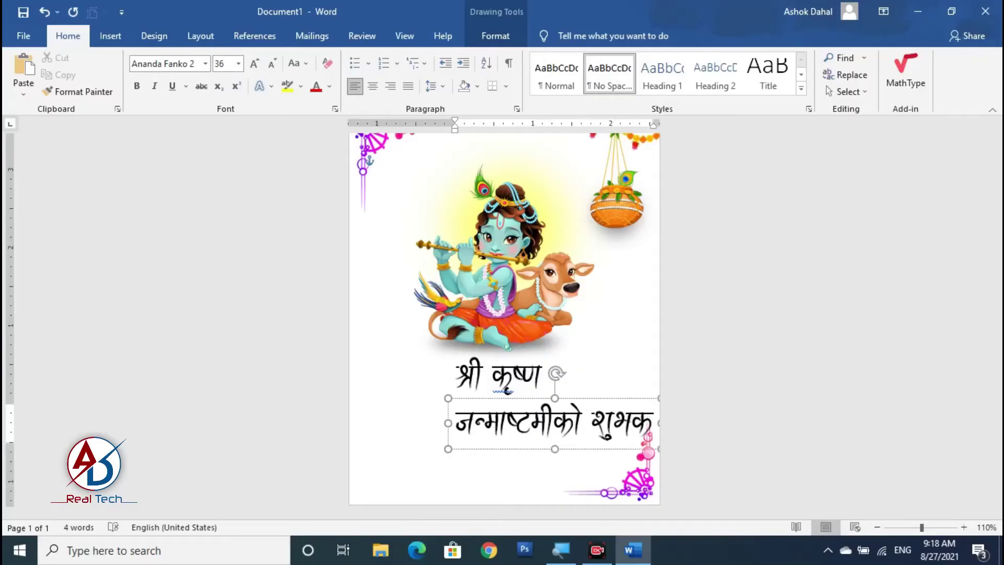
{"action": "type", "text": "ामना"}
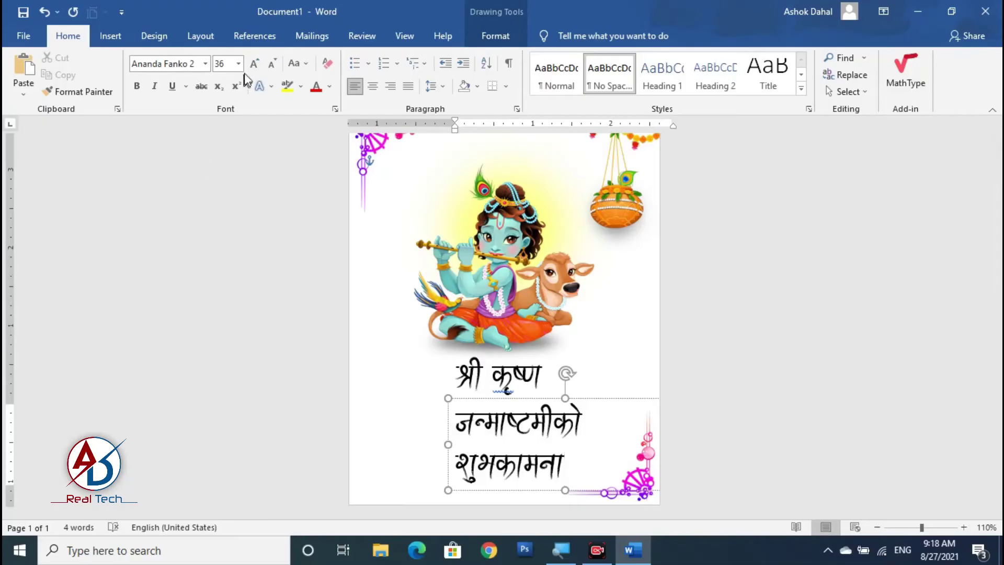
Step: Reduce the "जन्माष्टमीको शुभकामना" text to 26 pt and move its box up beneath "श्री कृष्ण"
{"action": "key", "text": "ctrl+a"}
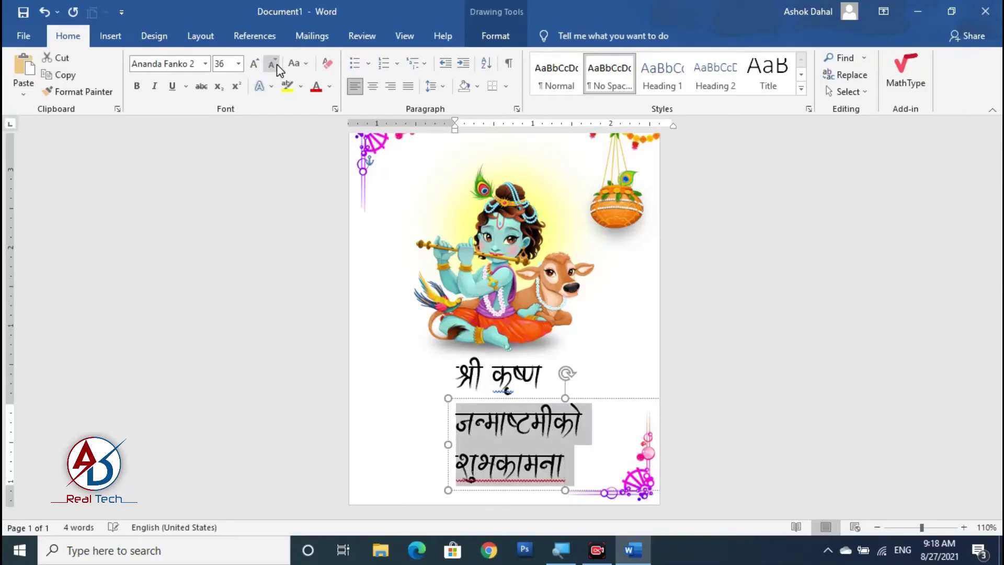
{"action": "left_click", "coordinate": [272, 64]}
{"action": "left_click", "coordinate": [272, 64]}
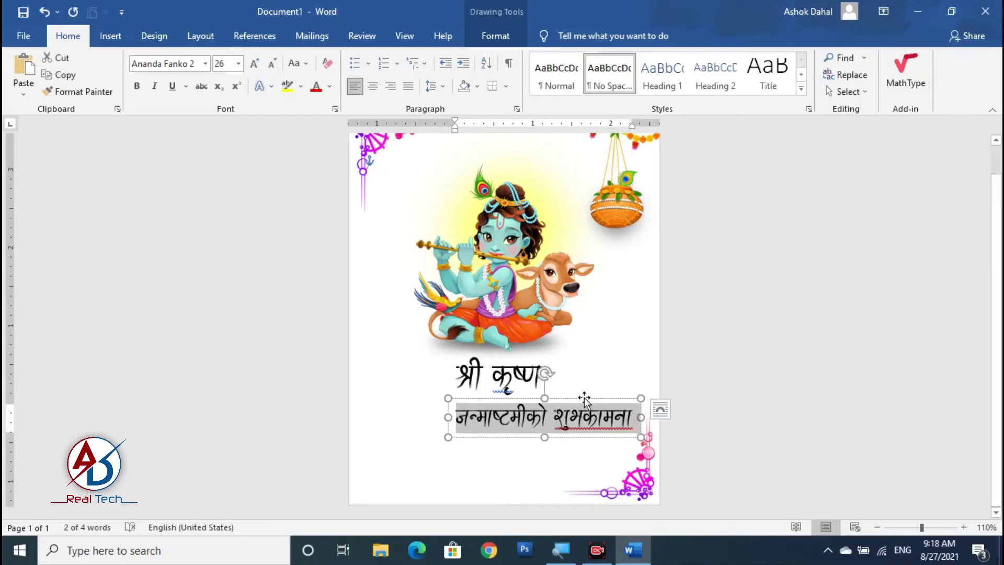
{"action": "left_click_drag", "start_coordinate": [584, 400], "coordinate": [541, 390]}
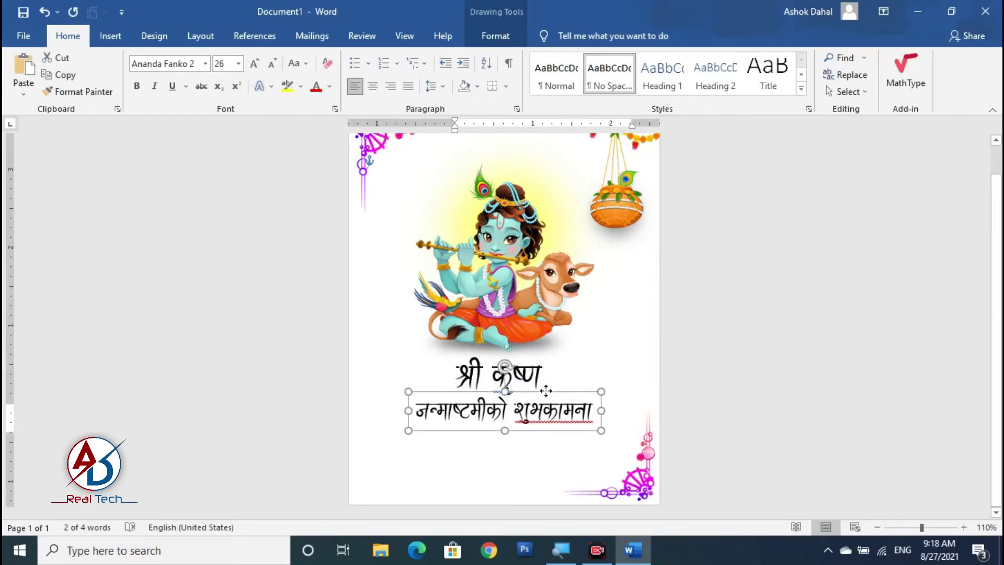
Step: Widen the "जन्माष्टमीको शुभकामना" box past the card's left edge to fit one line and set its text to 36 pt
{"action": "left_click", "coordinate": [250, 66]}
{"action": "left_click", "coordinate": [250, 66]}
{"action": "left_click", "coordinate": [250, 66]}
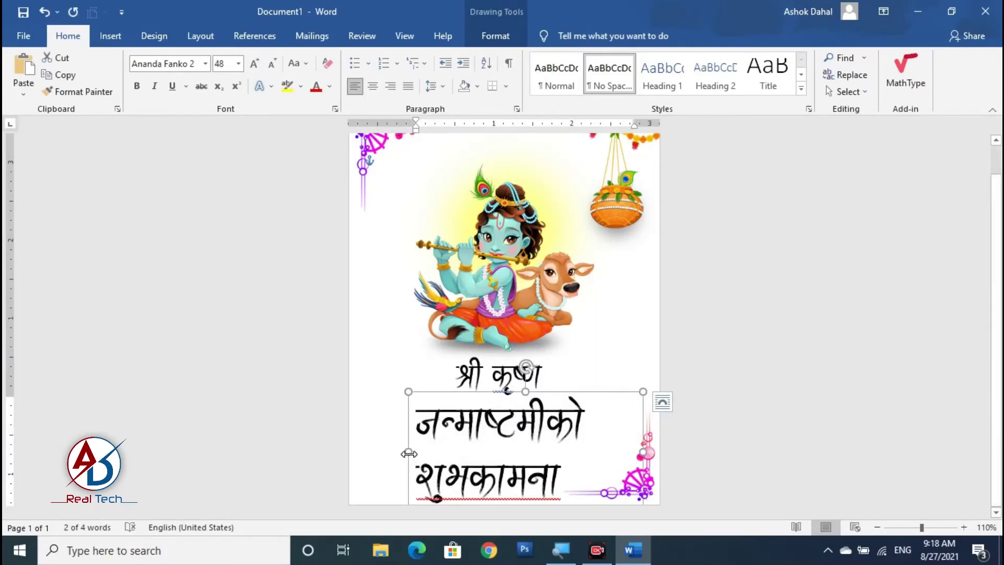
{"action": "left_click_drag", "start_coordinate": [409, 453], "coordinate": [278, 445]}
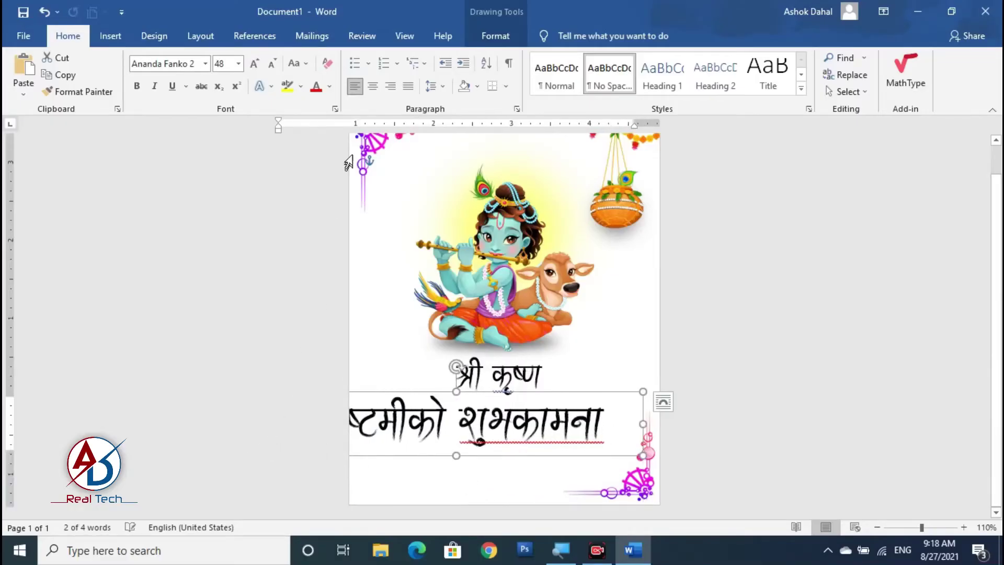
{"action": "left_click", "coordinate": [272, 64]}
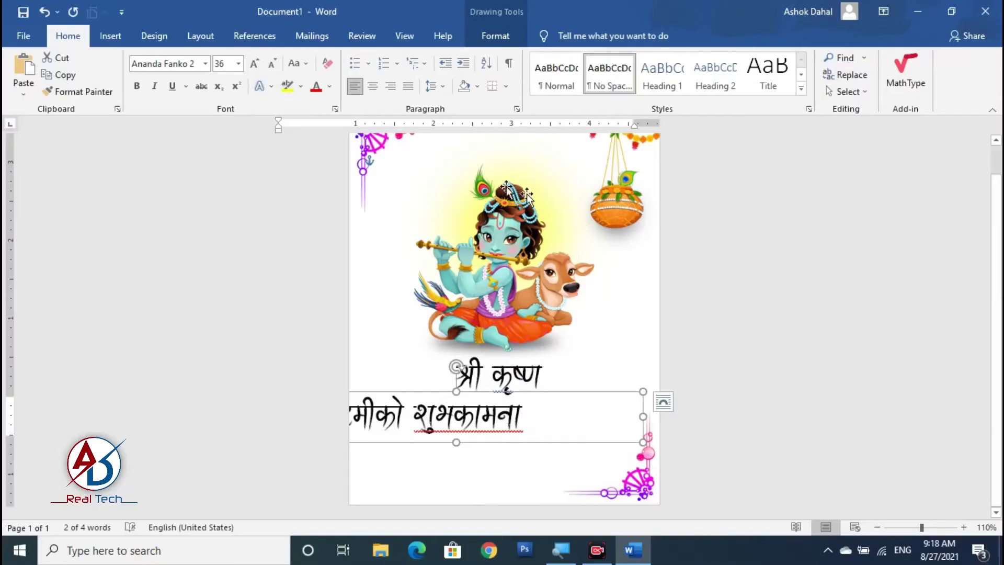
Step: Centre the "जन्माष्टमीको शुभकामना" text, narrow its box to about 3.59" and move it back under "श्री कृष्ण"
{"action": "key", "text": "ctrl+e"}
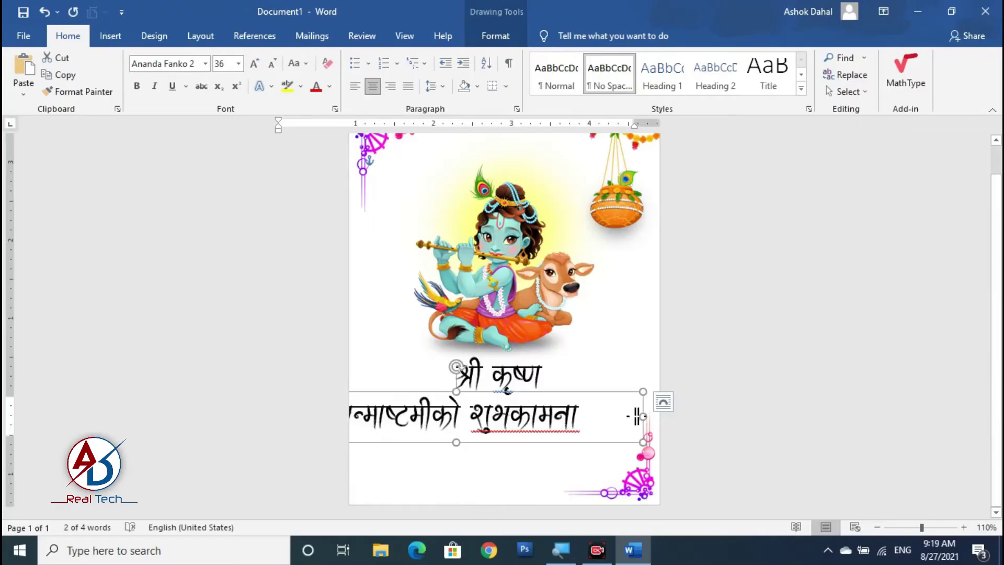
{"action": "left_click_drag", "start_coordinate": [636, 416], "coordinate": [543, 416]}
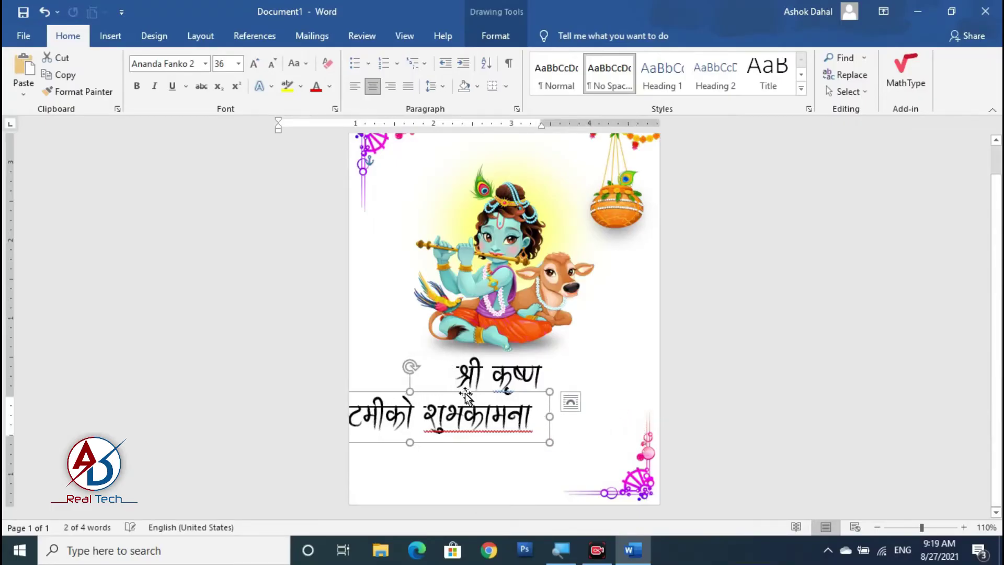
{"action": "left_click_drag", "start_coordinate": [465, 393], "coordinate": [556, 390]}
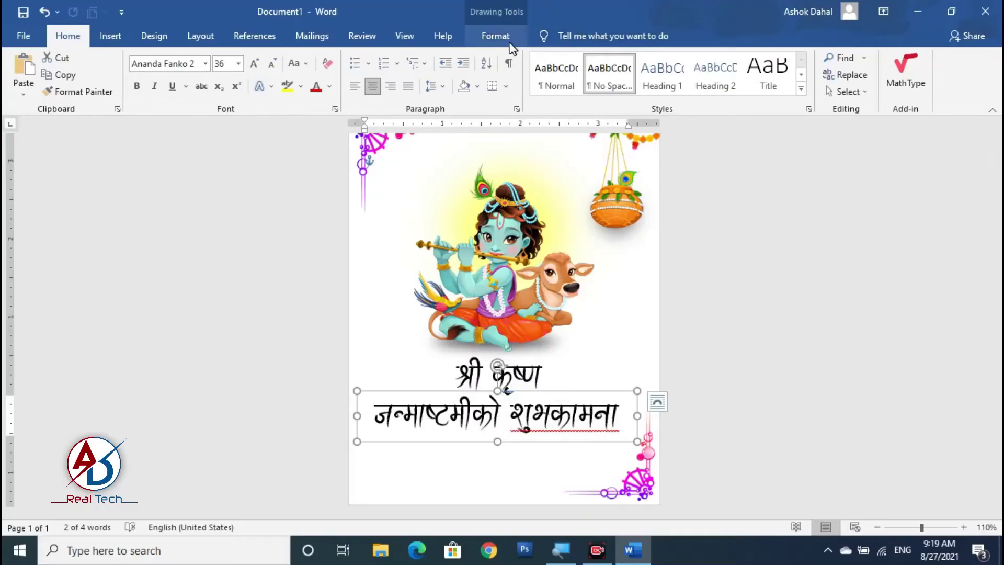
Step: Align both greeting text boxes horizontally to the centre of the card
{"action": "left_click", "coordinate": [495, 36]}
{"action": "left_click", "coordinate": [769, 92]}
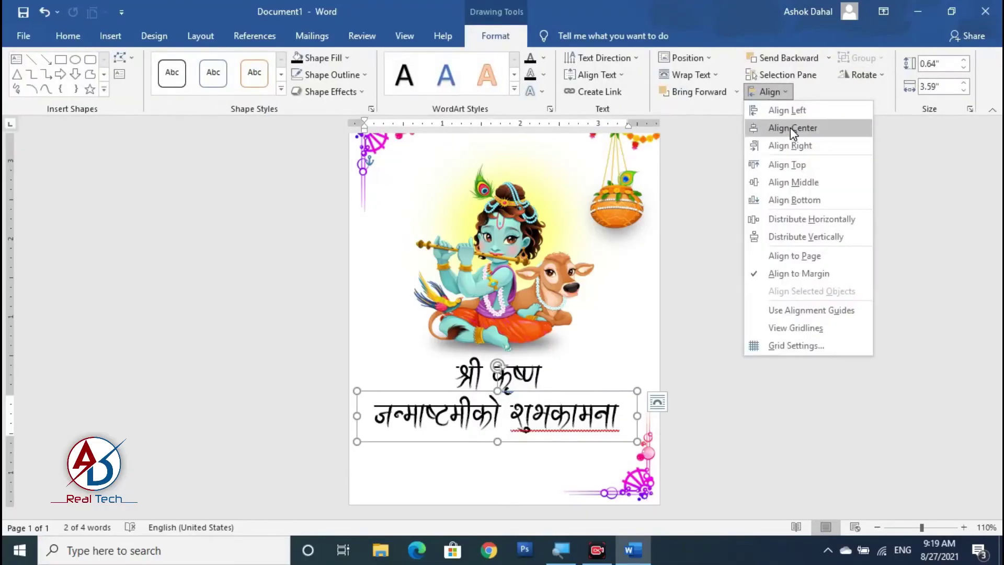
{"action": "left_click", "coordinate": [788, 128]}
{"action": "left_click", "coordinate": [512, 384]}
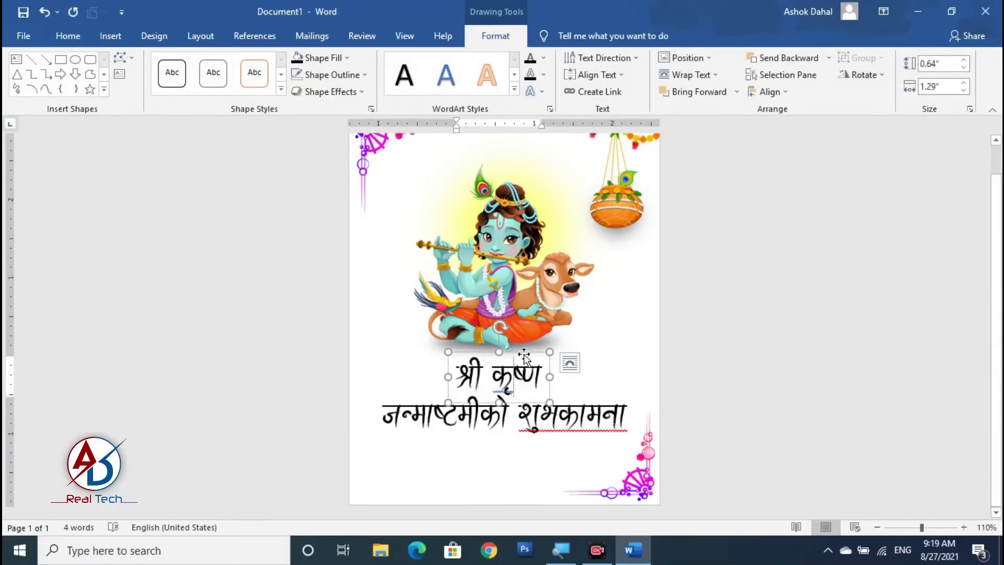
{"action": "left_click", "coordinate": [770, 92]}
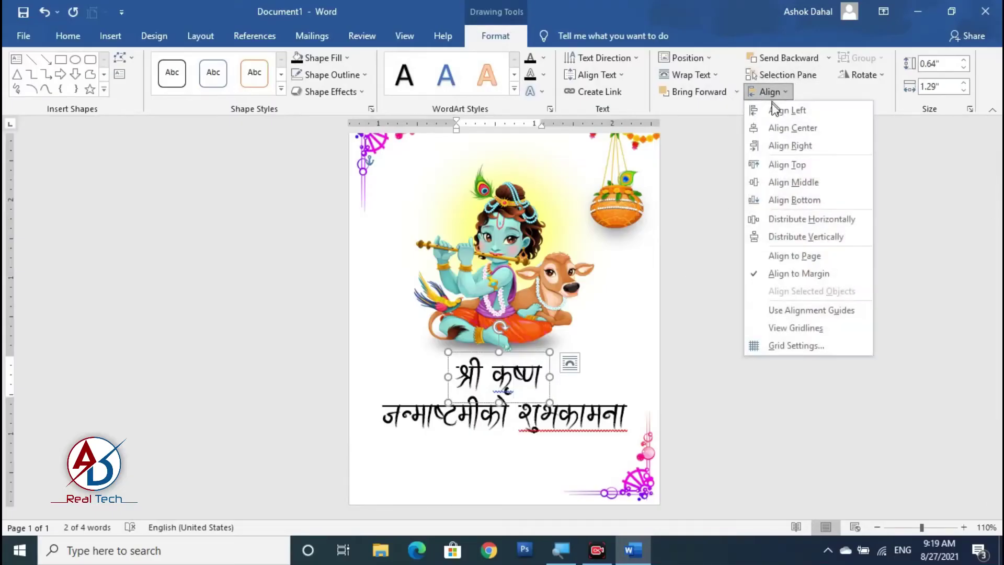
{"action": "left_click", "coordinate": [789, 128]}
{"action": "left_click", "coordinate": [810, 279]}
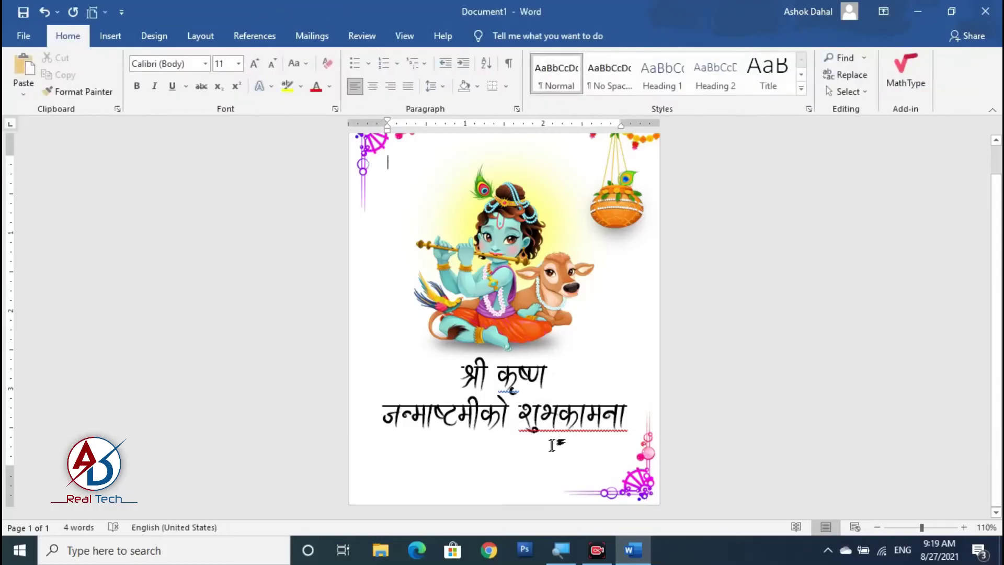
Step: Give the "जन्माष्टमीको शुभकामना" text a linear gradient fill and remove its intermediate gradient stops
{"action": "scroll", "coordinate": [530, 475], "scroll_direction": "down", "scroll_amount": 3}
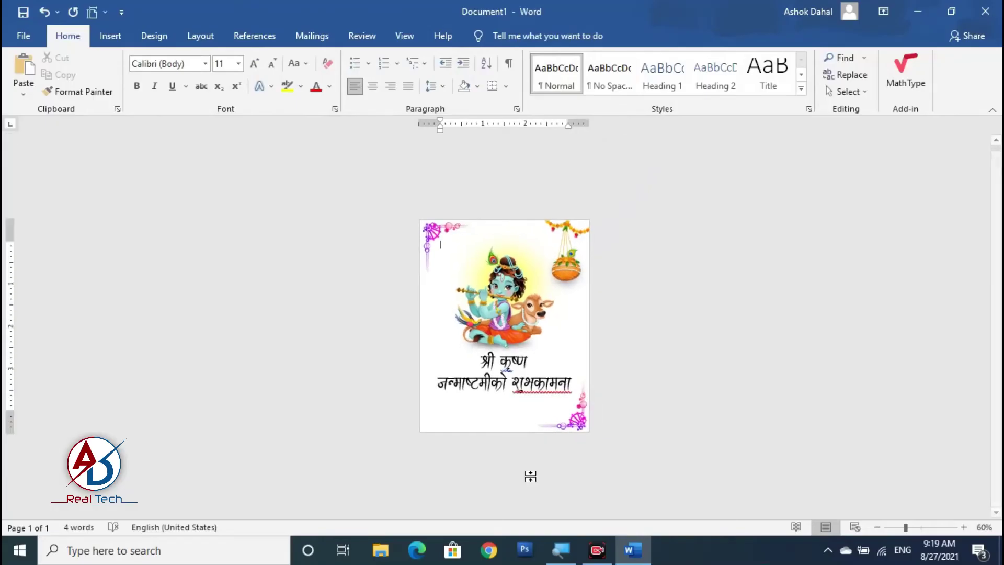
{"action": "scroll", "coordinate": [529, 473], "scroll_direction": "down", "scroll_amount": 2}
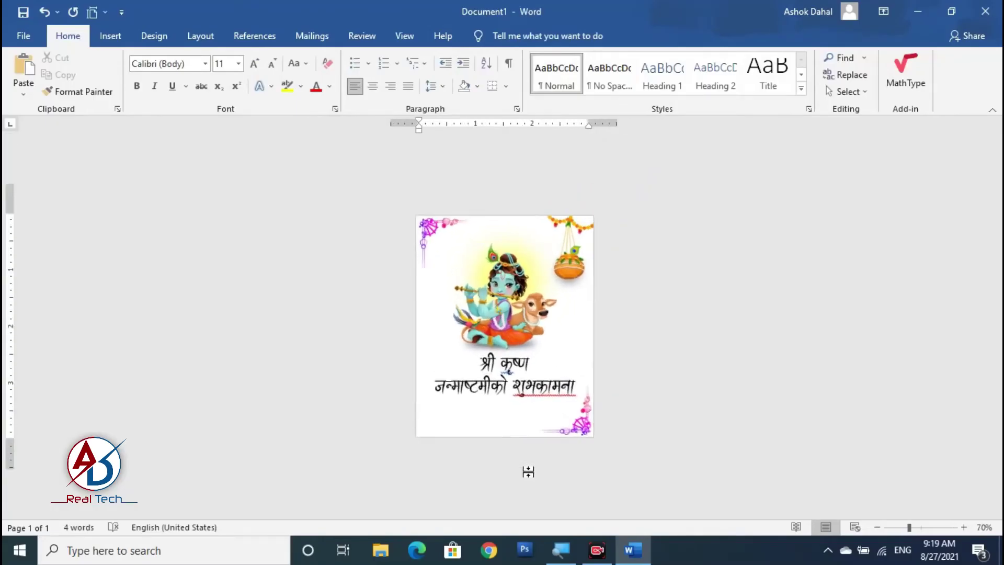
{"action": "scroll", "coordinate": [529, 473], "scroll_direction": "up", "scroll_amount": 4}
{"action": "left_click", "coordinate": [504, 421]}
{"action": "triple_click", "coordinate": [505, 421]}
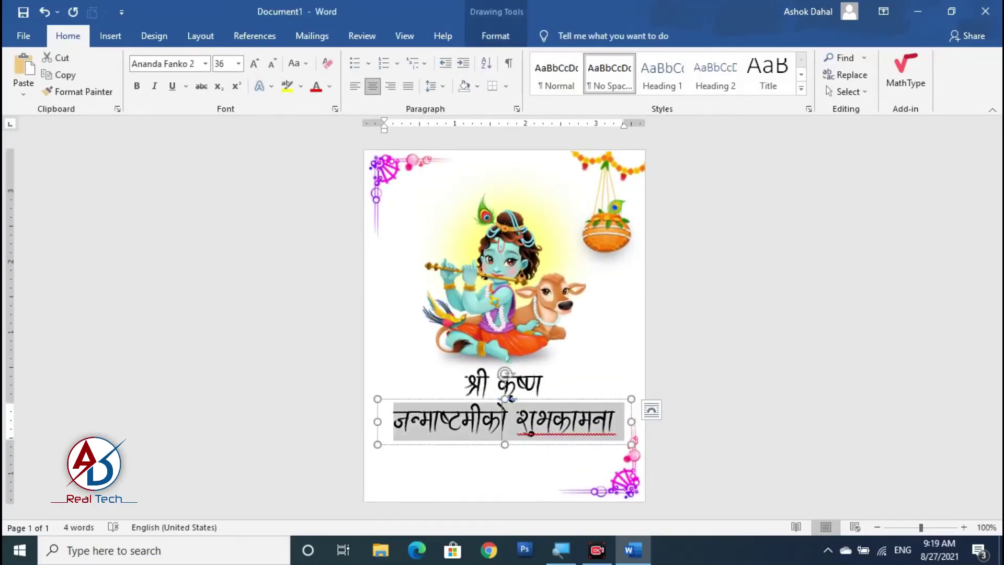
{"action": "left_click", "coordinate": [491, 36]}
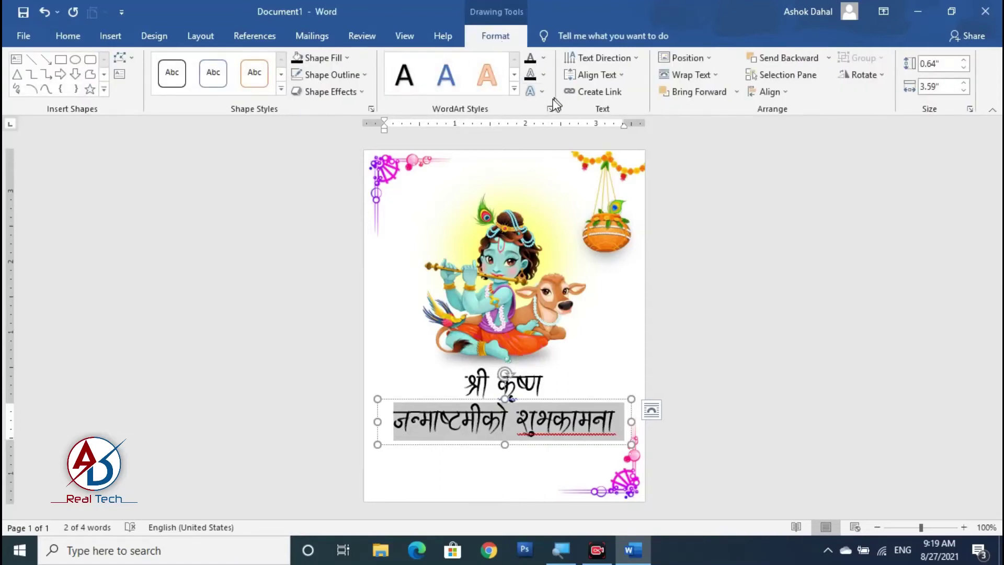
{"action": "left_click", "coordinate": [549, 110]}
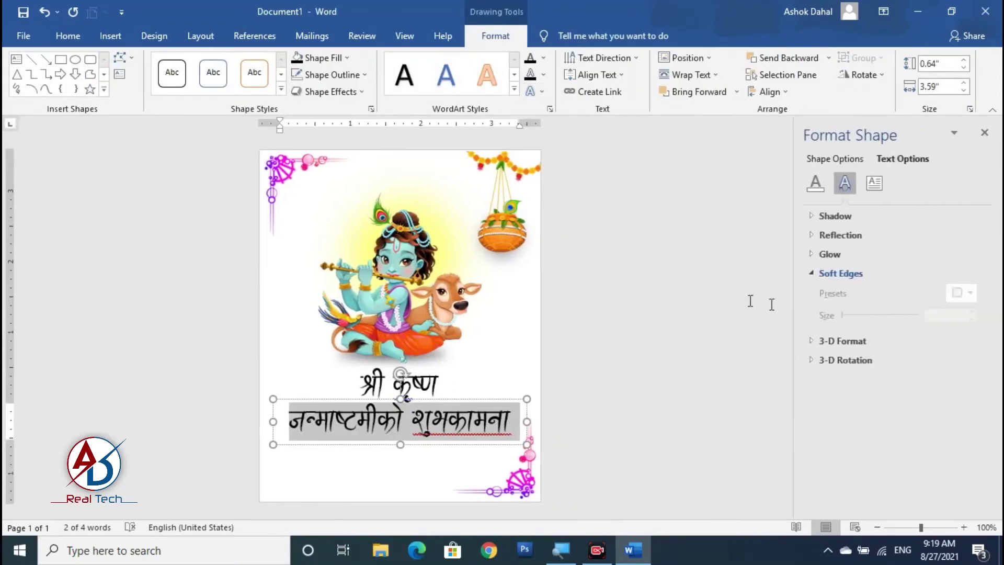
{"action": "left_click", "coordinate": [816, 182]}
{"action": "left_click", "coordinate": [825, 270]}
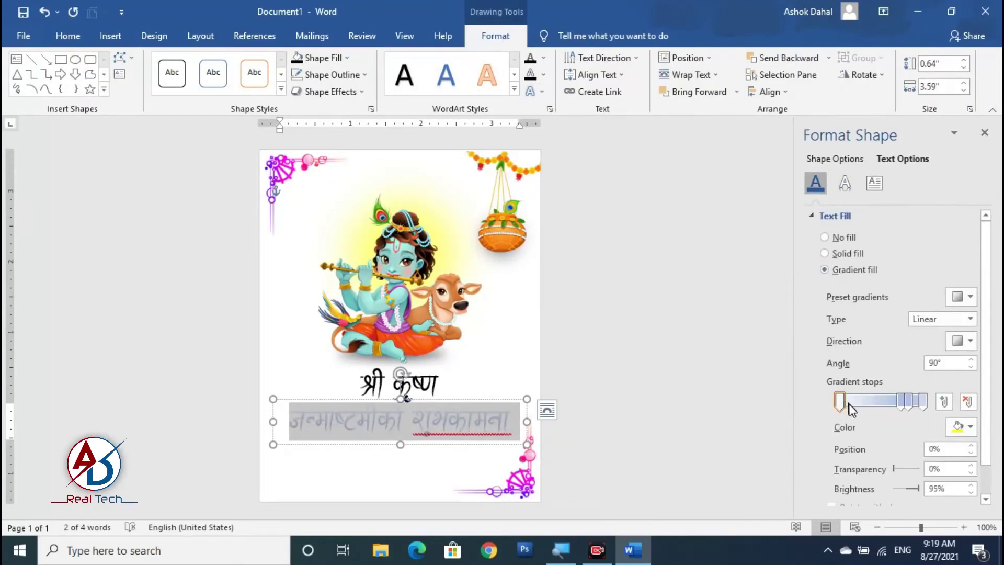
{"action": "left_click", "coordinate": [901, 403]}
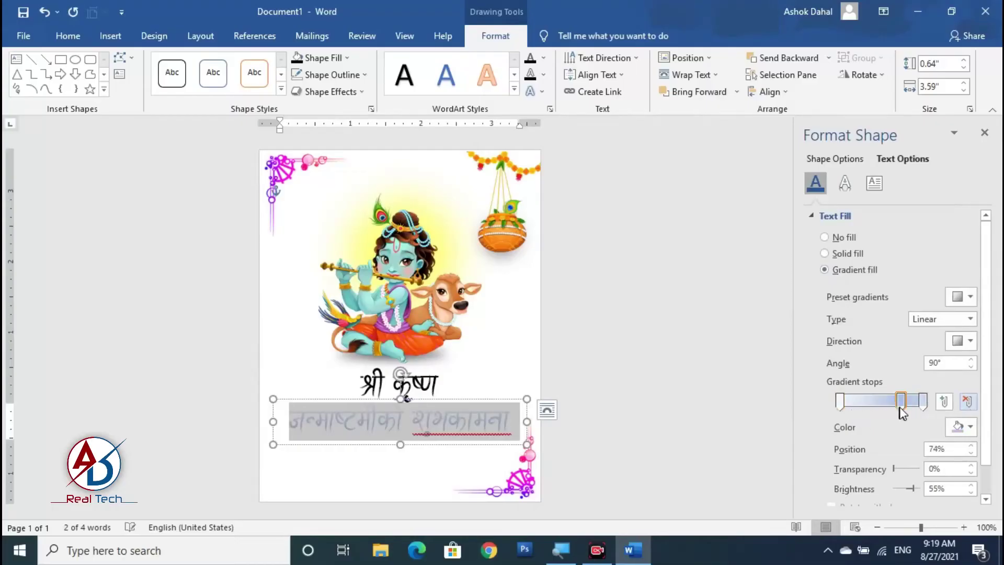
{"action": "left_click", "coordinate": [967, 402]}
Step: Colour the first gradient stop of the "जन्माष्टमीको शुभकामना" text blue and the last one red, keeping only two stops
{"action": "left_click", "coordinate": [841, 402]}
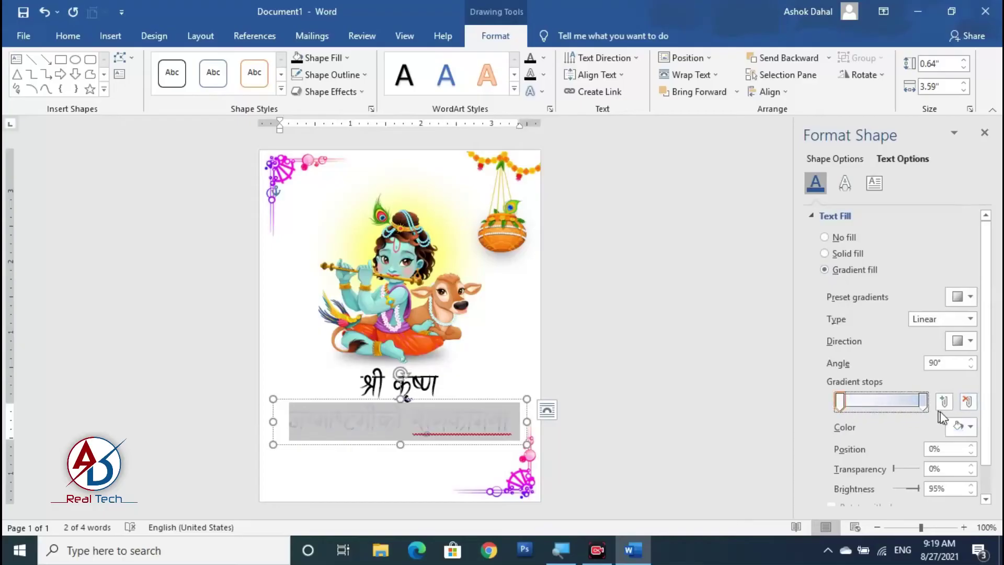
{"action": "left_click", "coordinate": [962, 426]}
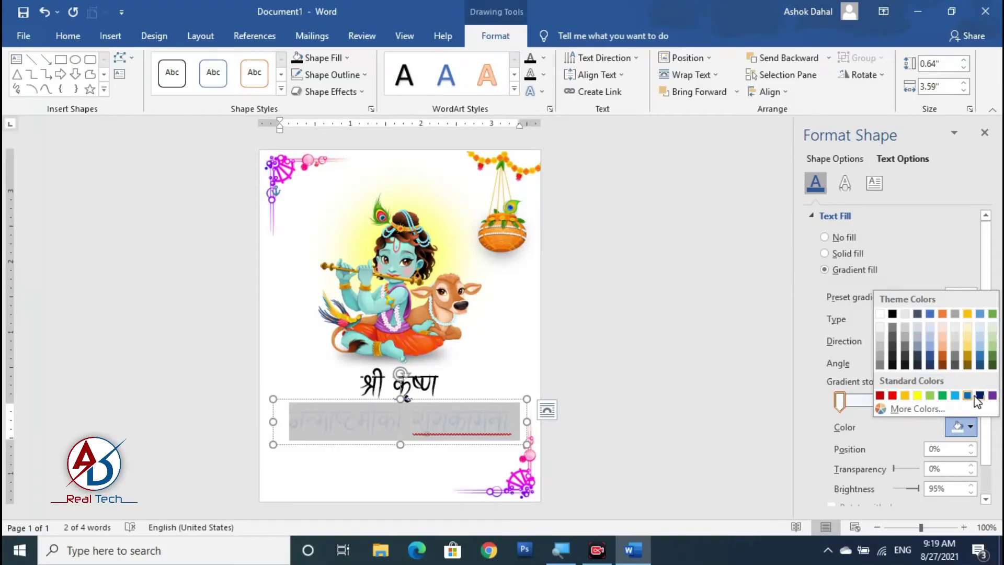
{"action": "left_click", "coordinate": [971, 396]}
{"action": "left_click", "coordinate": [923, 400]}
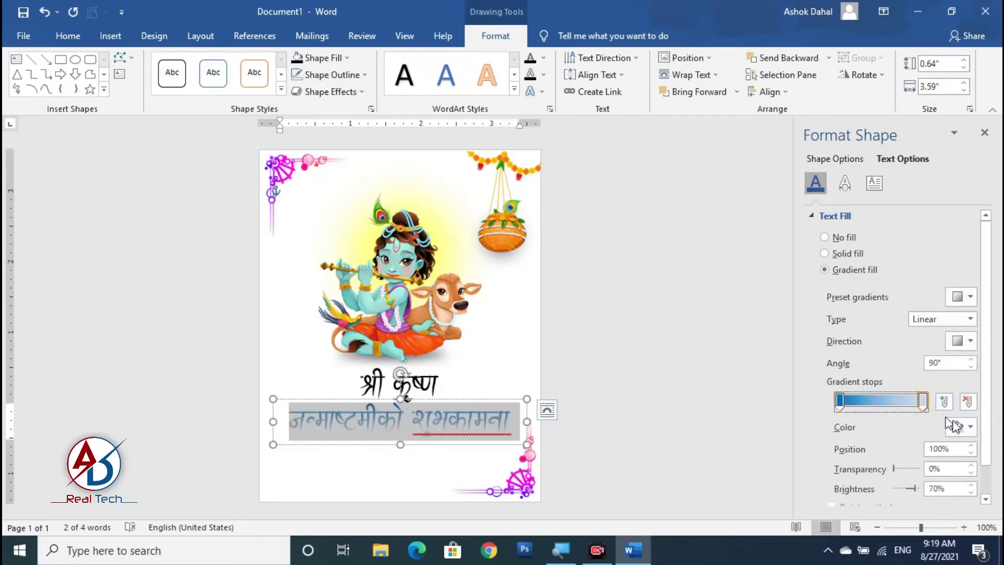
{"action": "left_click", "coordinate": [969, 427]}
{"action": "left_click", "coordinate": [874, 401]}
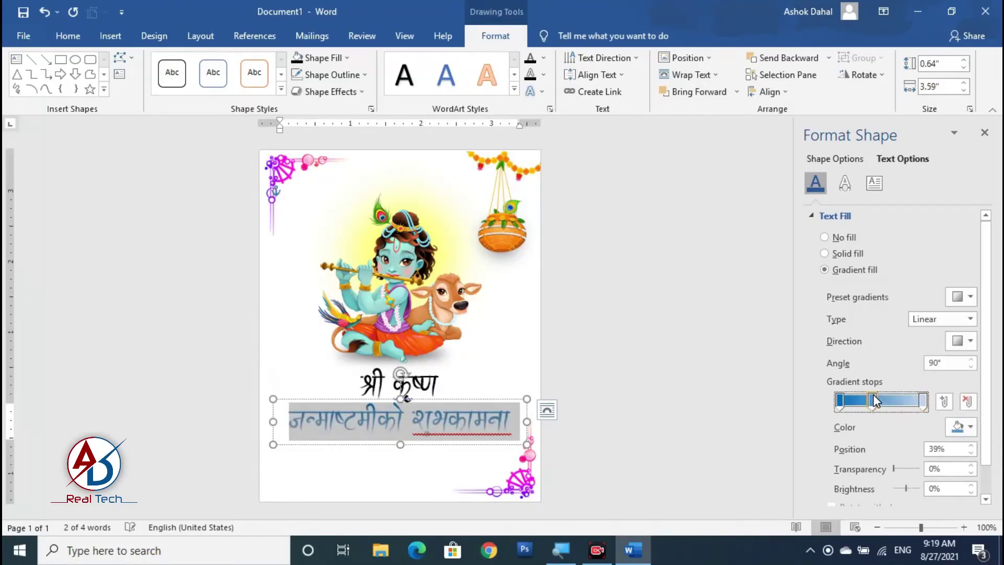
{"action": "left_click", "coordinate": [969, 401]}
{"action": "left_click", "coordinate": [971, 427]}
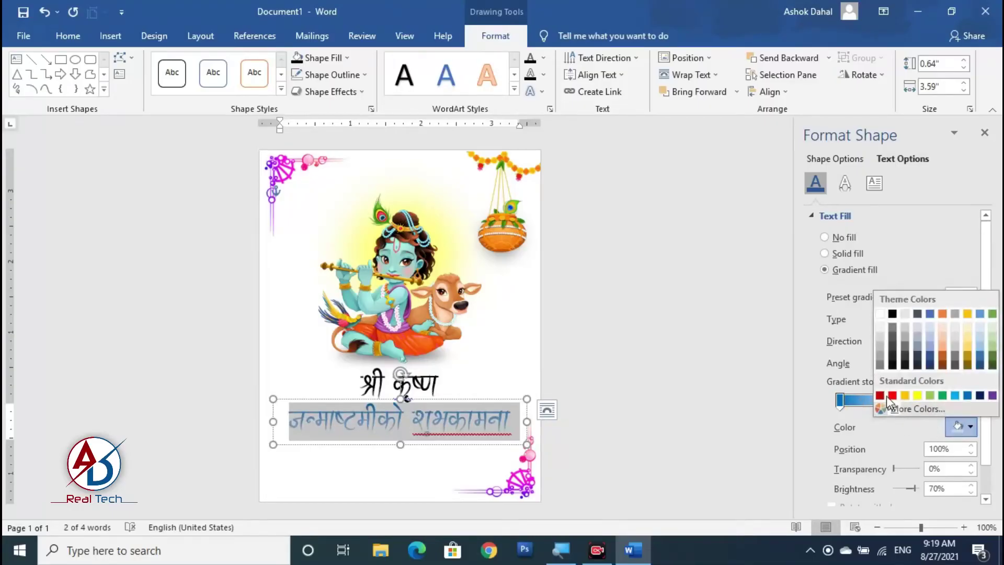
{"action": "left_click", "coordinate": [891, 397]}
{"action": "left_click", "coordinate": [459, 452]}
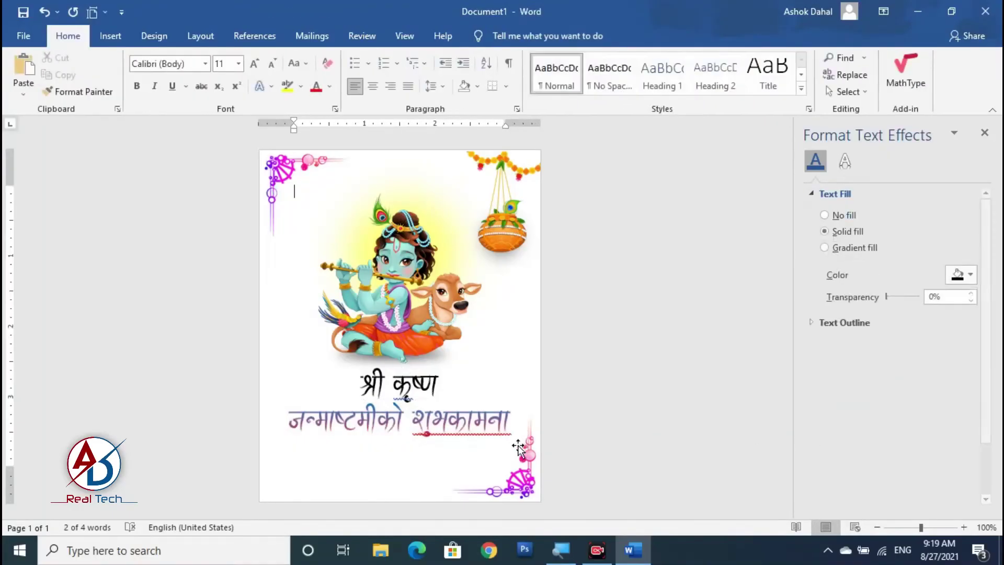
Step: Give the "श्री कृष्ण" text a linear gradient fill and colour its first gradient stop orange
{"action": "left_click", "coordinate": [400, 384]}
{"action": "key", "text": "ctrl+a"}
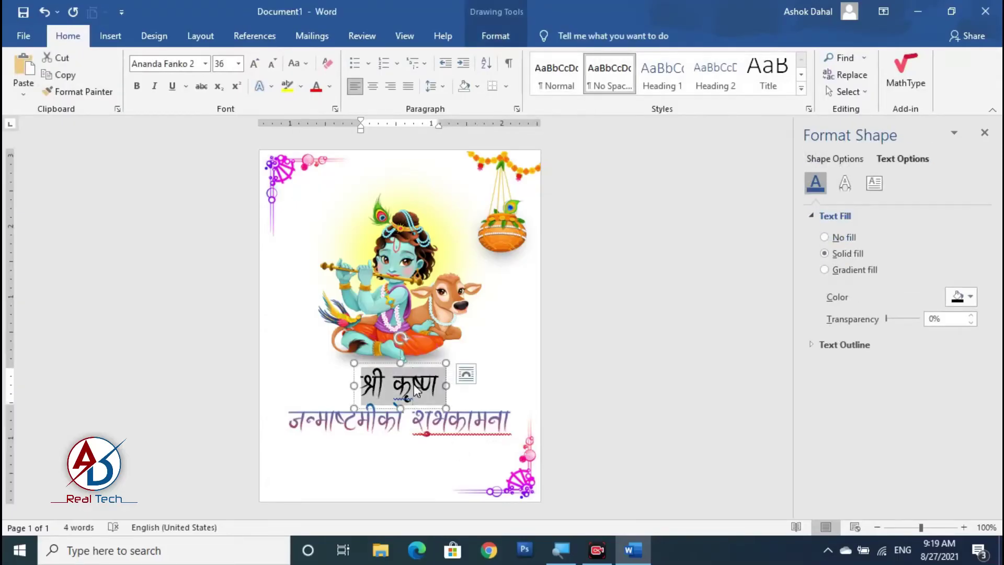
{"action": "left_click", "coordinate": [855, 273]}
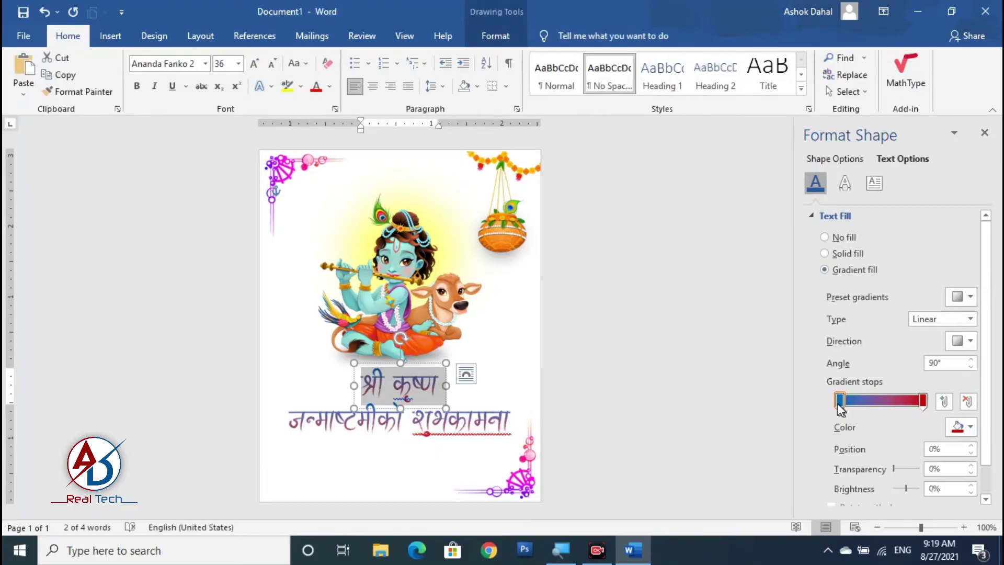
{"action": "left_click", "coordinate": [969, 428]}
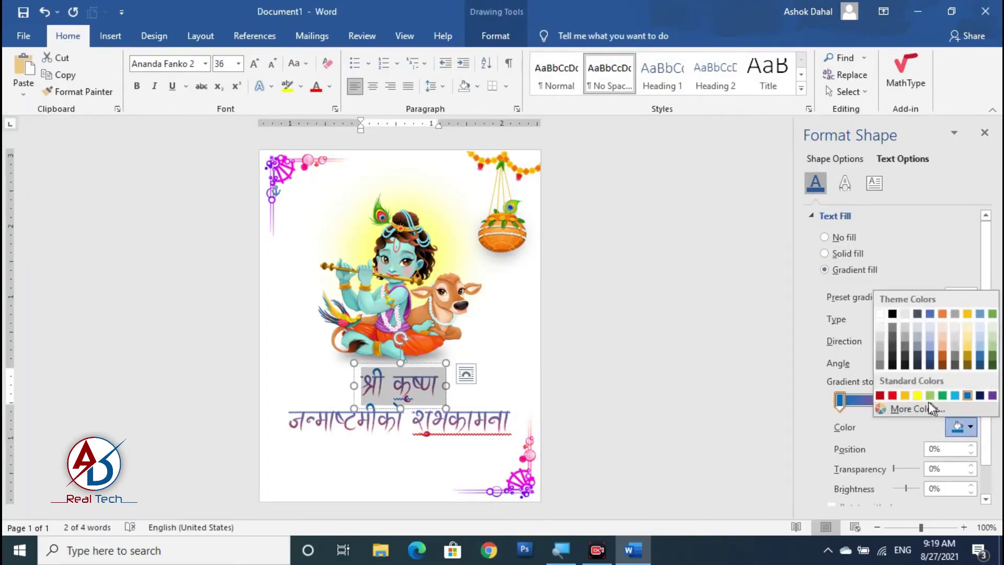
{"action": "left_click", "coordinate": [910, 396]}
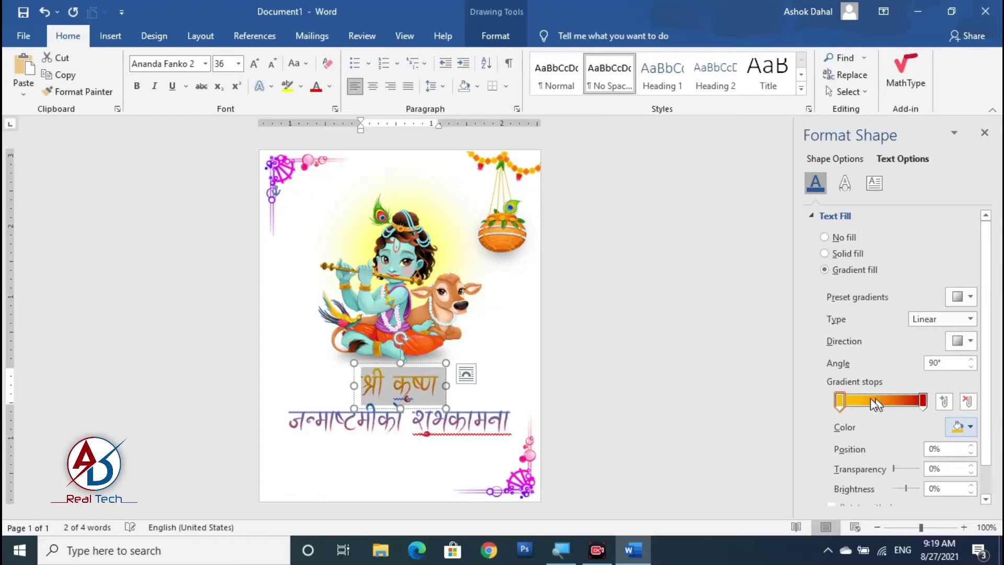
{"action": "left_click", "coordinate": [984, 137]}
{"action": "left_click", "coordinate": [716, 352]}
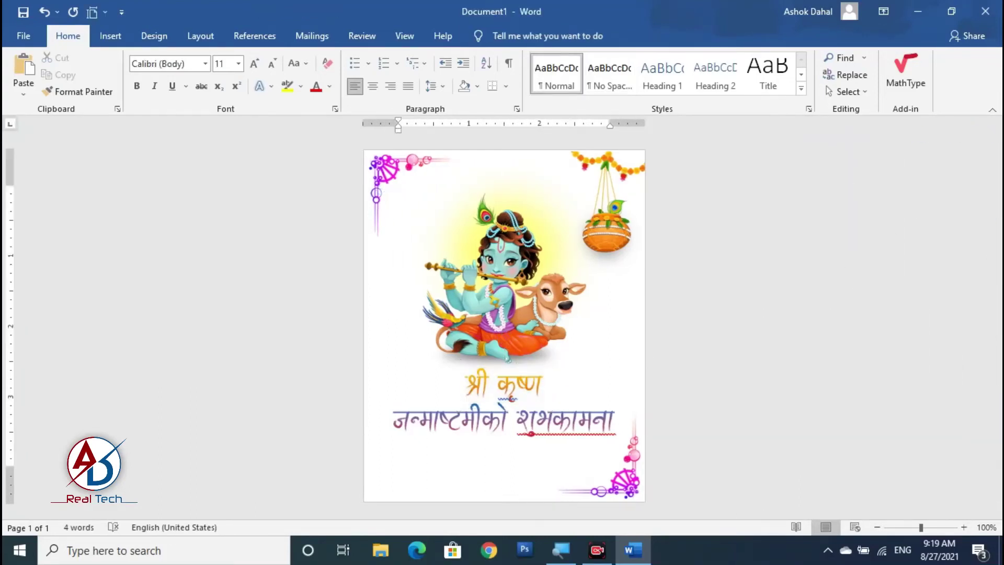
Step: Move the "जन्माष्टमीको शुभकामना" text box slightly up, closer to "श्री कृष्ण"
{"action": "scroll", "coordinate": [638, 455], "scroll_direction": "down", "scroll_amount": 5}
{"action": "scroll", "coordinate": [638, 454], "scroll_direction": "up", "scroll_amount": 4}
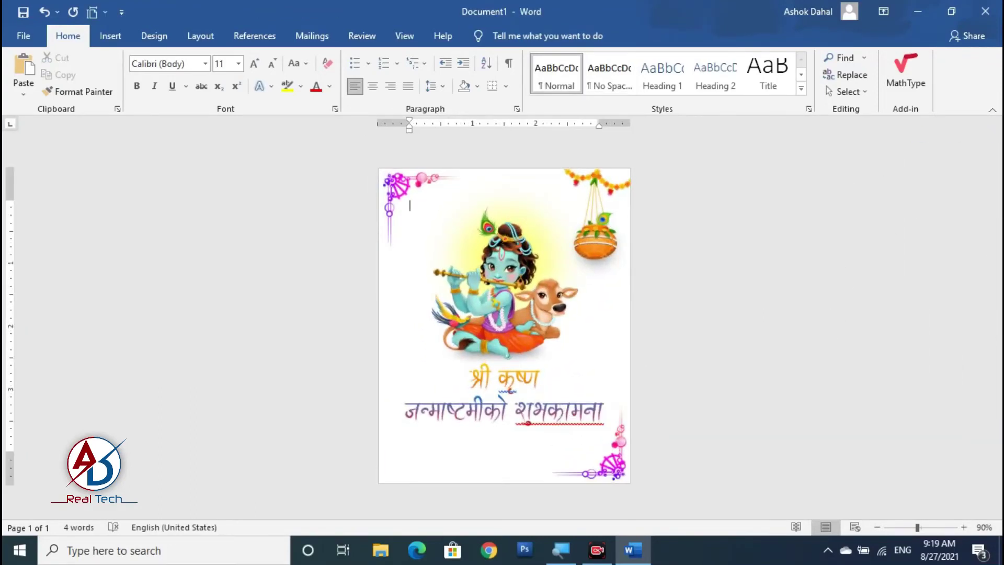
{"action": "left_click", "coordinate": [565, 411]}
{"action": "left_click_drag", "start_coordinate": [558, 394], "coordinate": [558, 391]}
{"action": "left_click", "coordinate": [712, 426]}
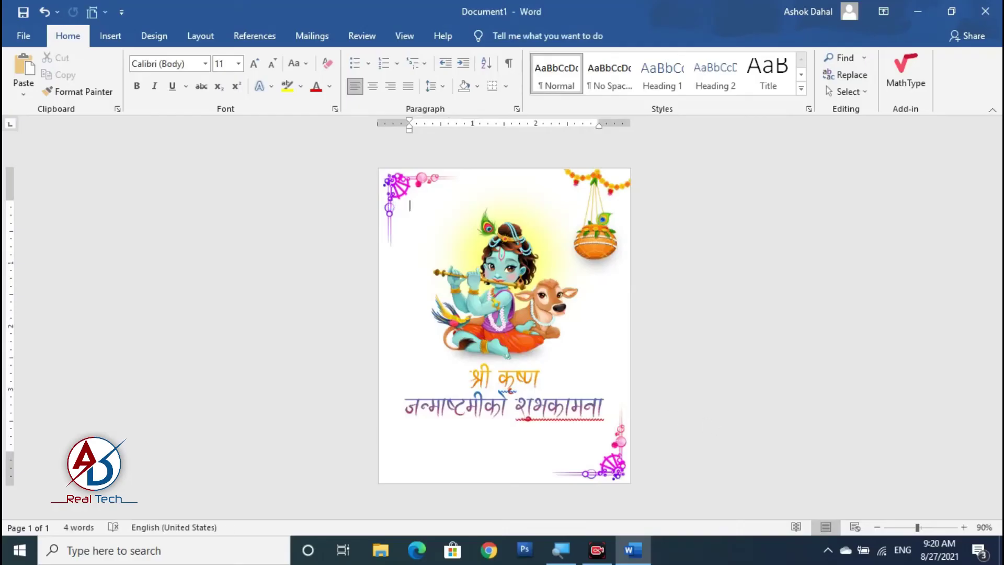
Step: Draw a text box about 3.2" wide and 0.58" high below the "जन्माष्टमीको शुभकामना" text
{"action": "scroll", "coordinate": [504, 324], "scroll_direction": "up", "scroll_amount": 4}
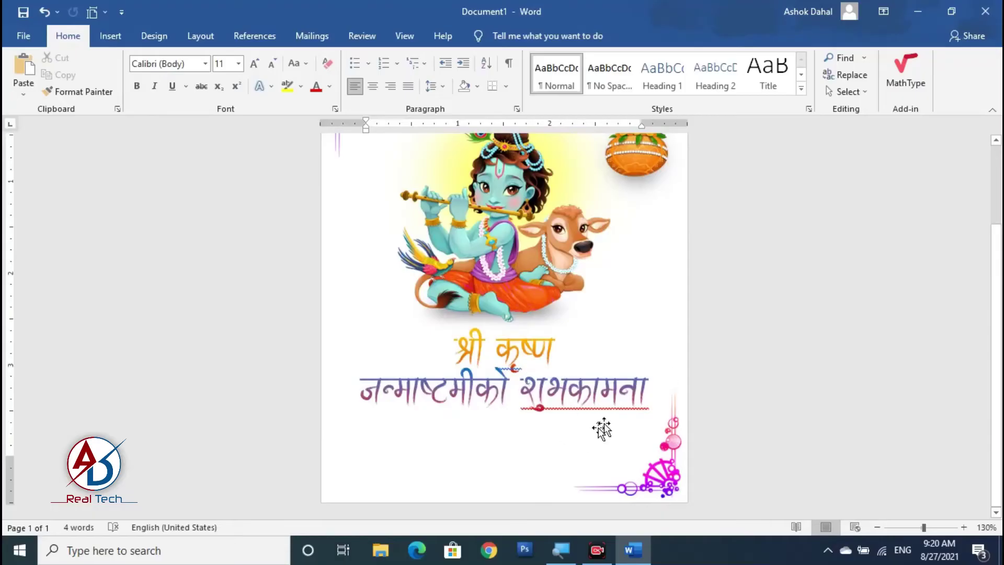
{"action": "scroll", "coordinate": [602, 428], "scroll_direction": "up", "scroll_amount": 5}
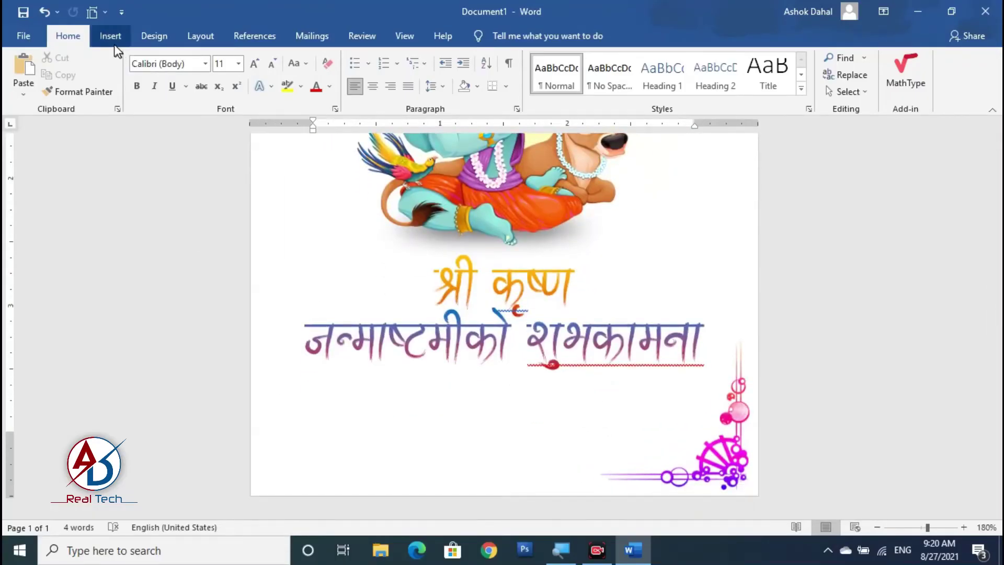
{"action": "left_click", "coordinate": [111, 35]}
{"action": "left_click", "coordinate": [198, 58]}
{"action": "left_click", "coordinate": [179, 89]}
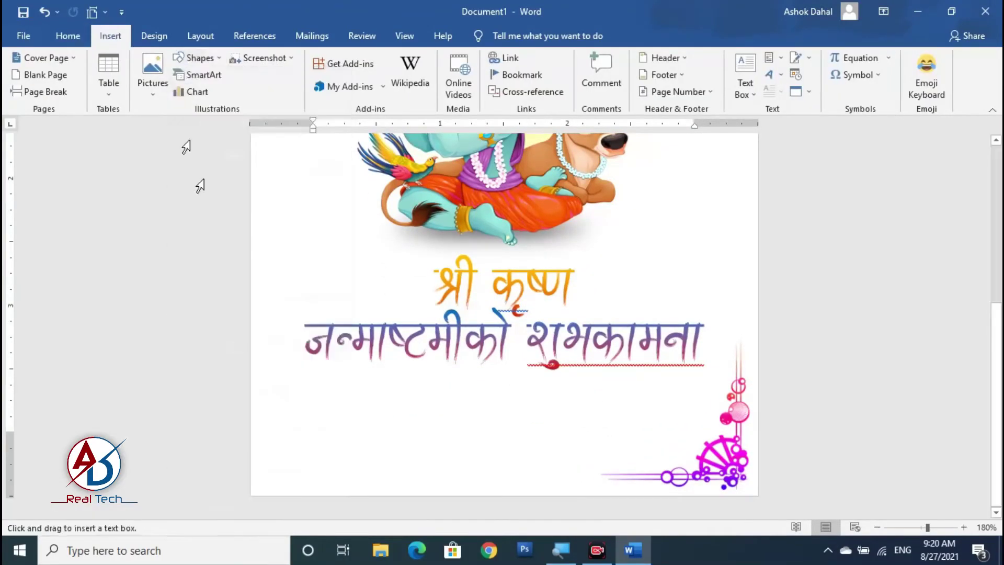
{"action": "left_click_drag", "start_coordinate": [299, 373], "coordinate": [708, 436]}
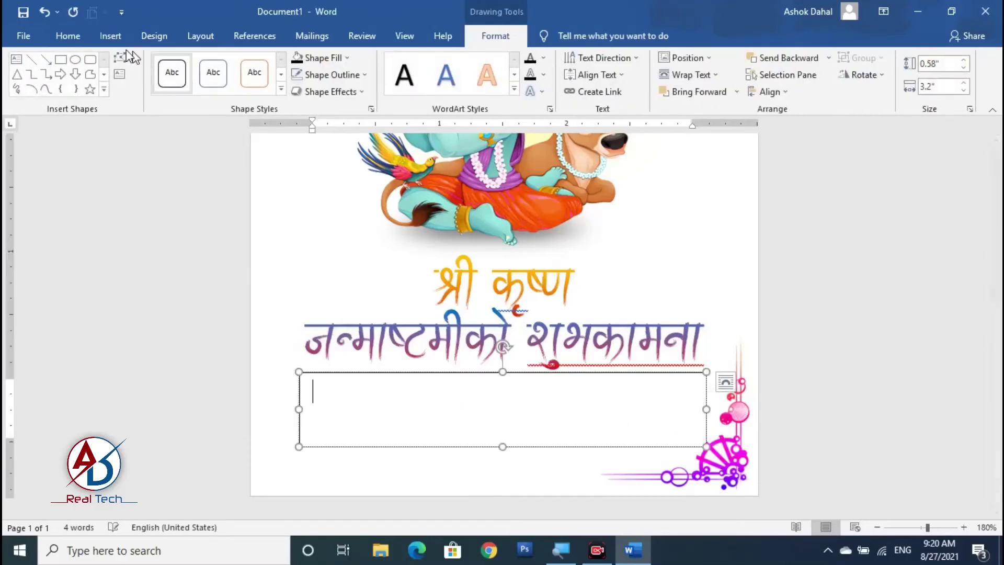
Step: Set the new text box's font size to 8, remove the space after the paragraph and centre its text
{"action": "left_click", "coordinate": [87, 42]}
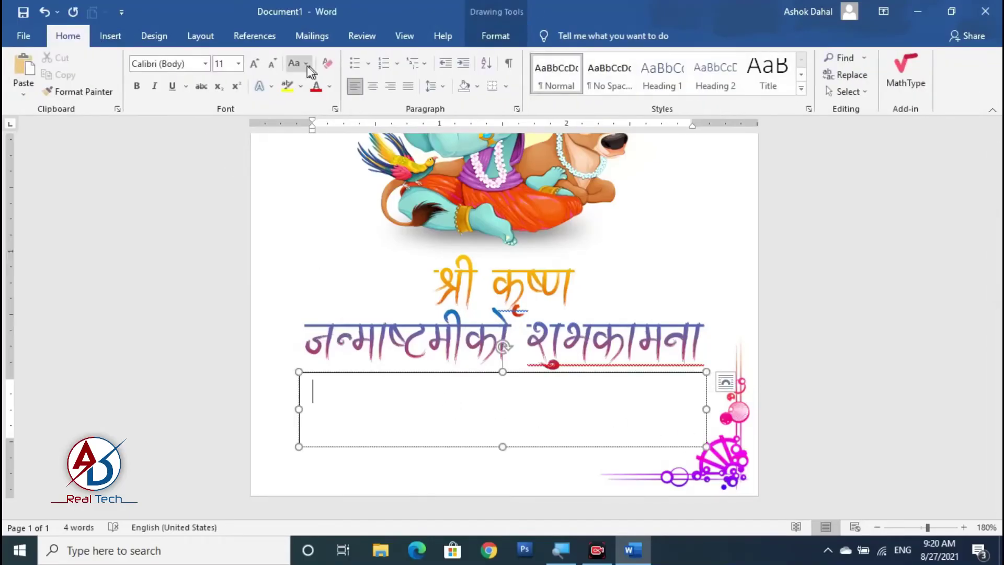
{"action": "left_click", "coordinate": [273, 64]}
{"action": "left_click", "coordinate": [439, 86]}
{"action": "left_click", "coordinate": [436, 85]}
{"action": "left_click", "coordinate": [434, 83]}
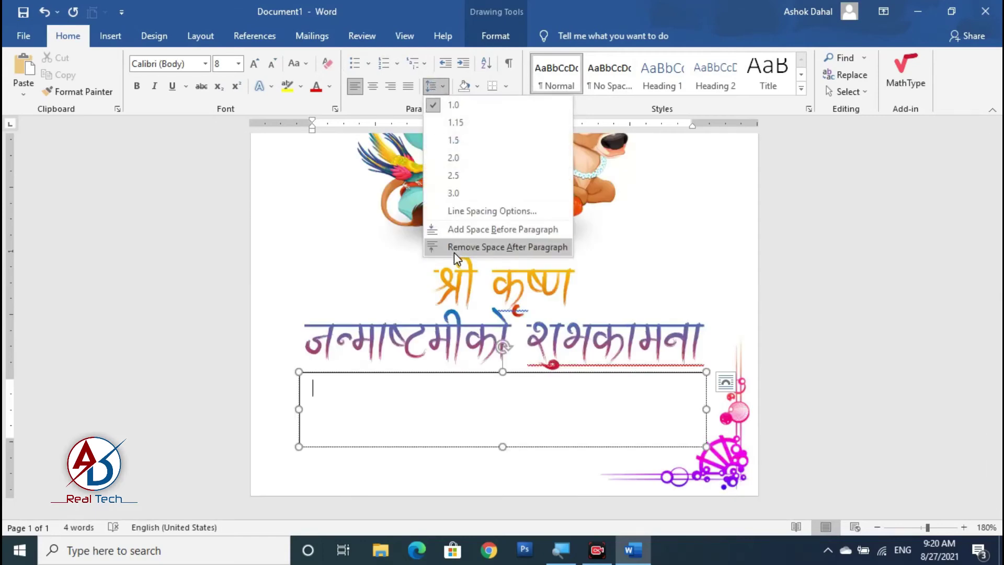
{"action": "left_click", "coordinate": [454, 251]}
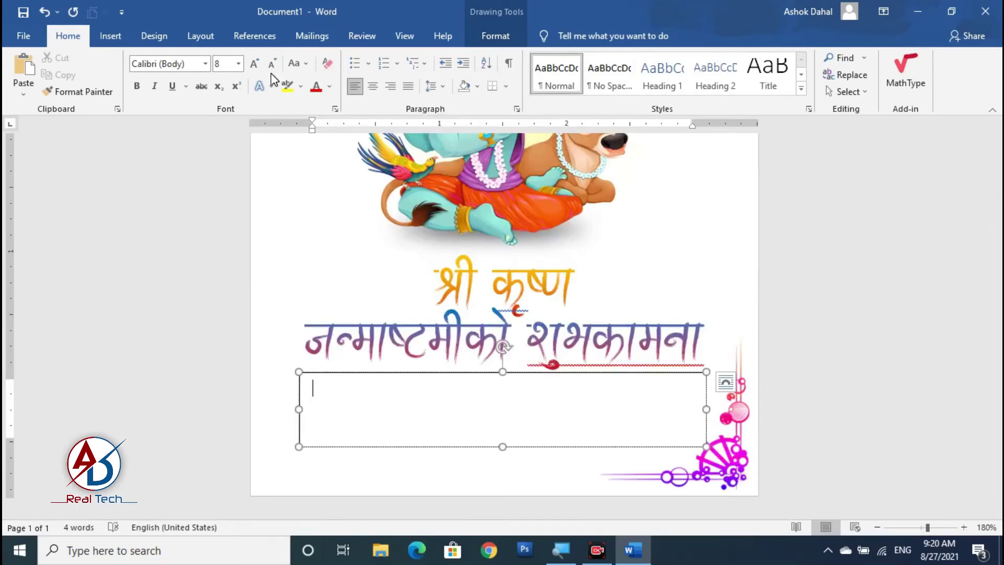
{"action": "key", "text": "ctrl+e"}
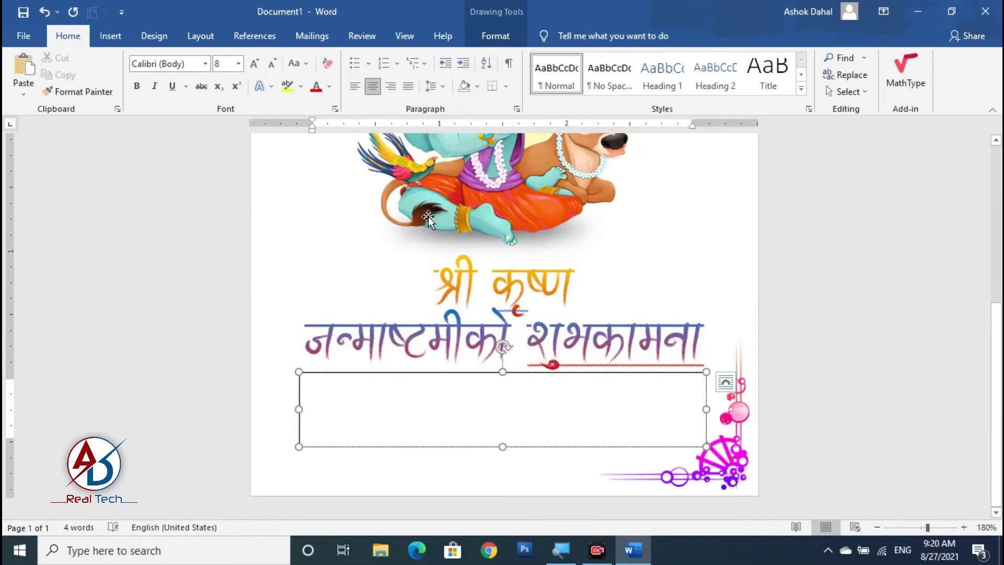
Step: Enter the lines "Join us in the celebration of", "| Krishna Janmashtami |", "Date: 00/00/00", "Venue: Lorem ipsum" and "Dolor sit amet"
{"action": "type", "text": "Join us in the cele"}
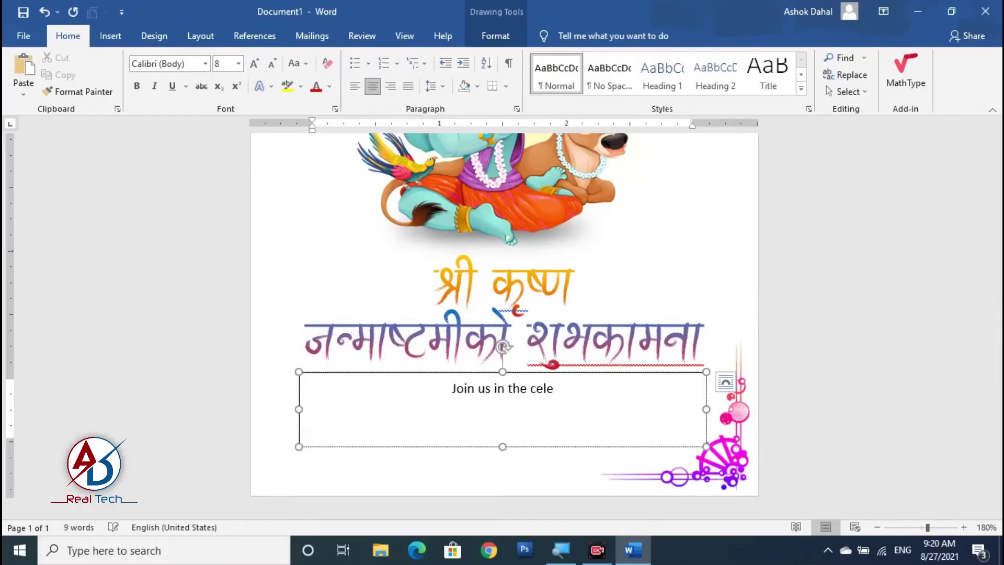
{"action": "type", "text": "bration of | Krishna"}
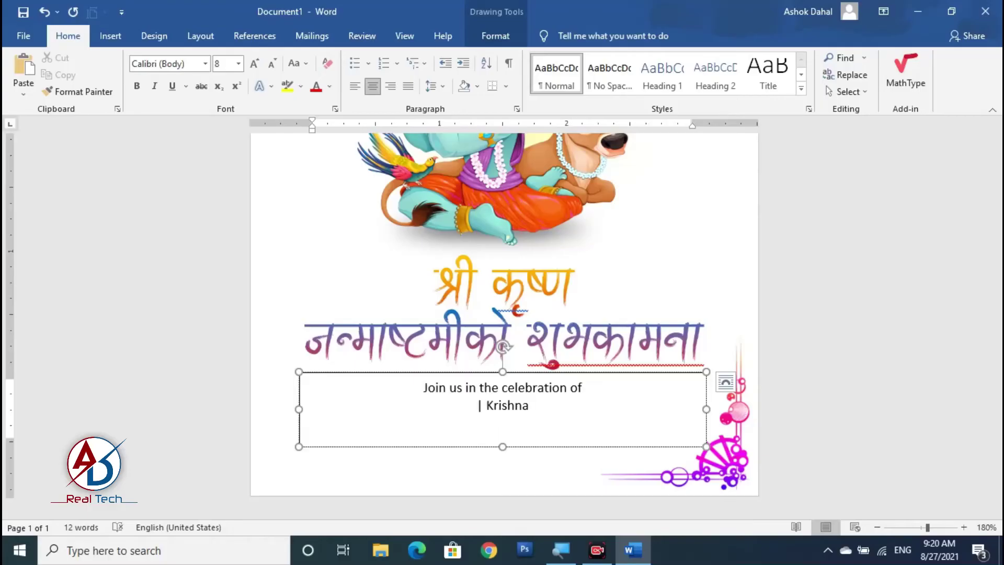
{"action": "type", "text": " Janmashtami |"}
{"action": "type", "text": " Date: 00/00/00"}
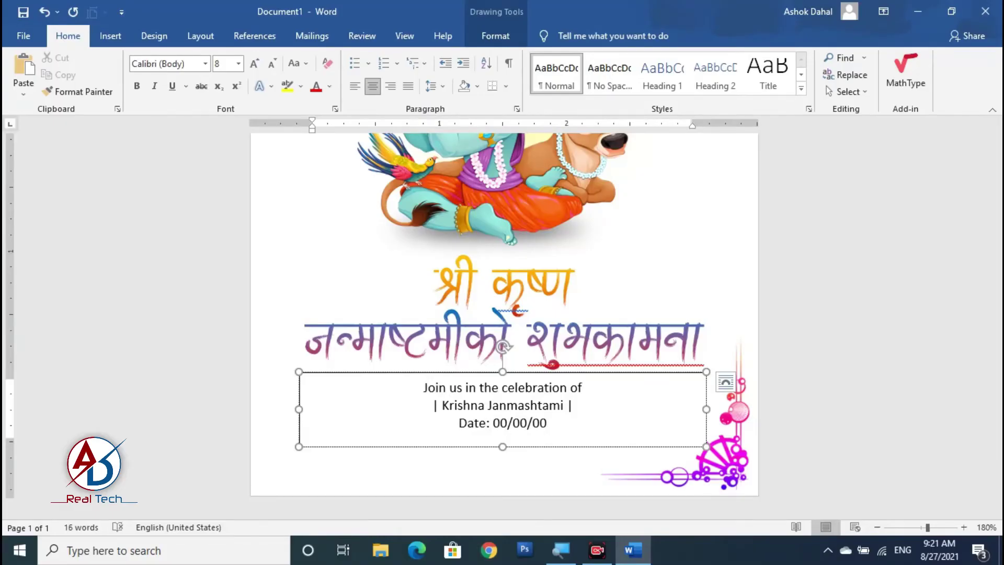
{"action": "key", "text": "Return"}
{"action": "type", "text": "Venu: Lorem ipsum"}
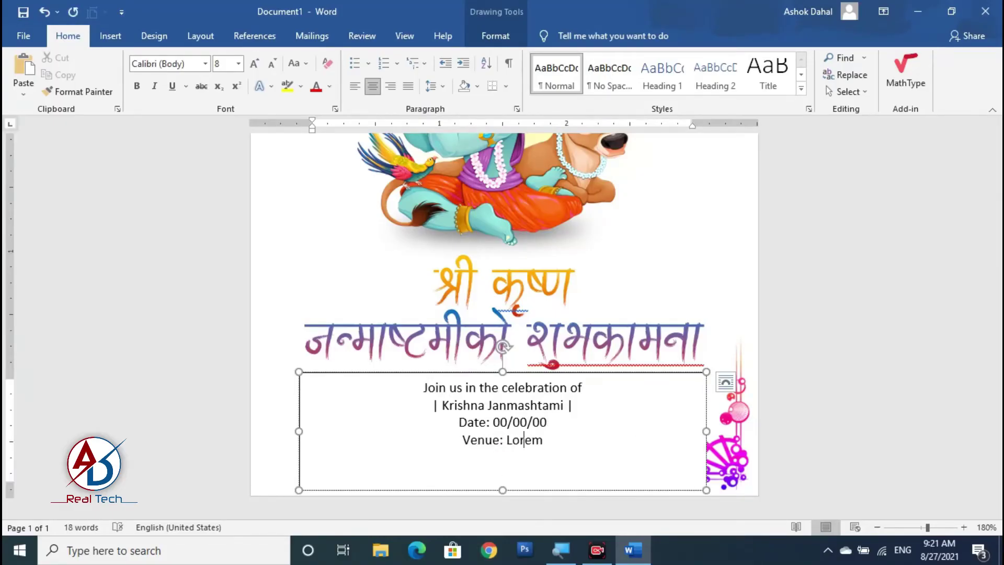
{"action": "type", "text": " dolor sit amet"}
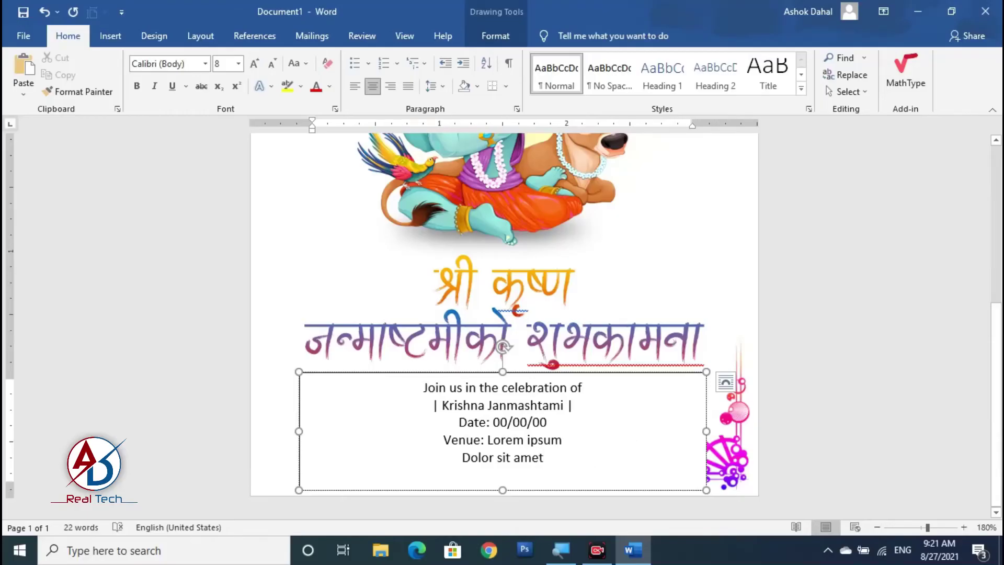
Step: Change the font of the date line and both venue lines to Century Gothic
{"action": "left_click_drag", "start_coordinate": [554, 475], "coordinate": [443, 440]}
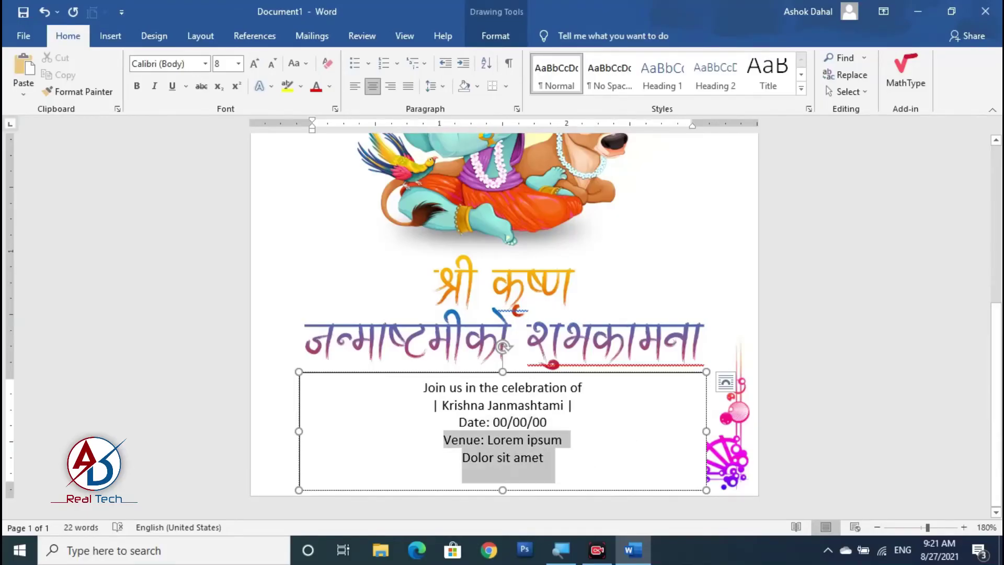
{"action": "left_click", "coordinate": [206, 63]}
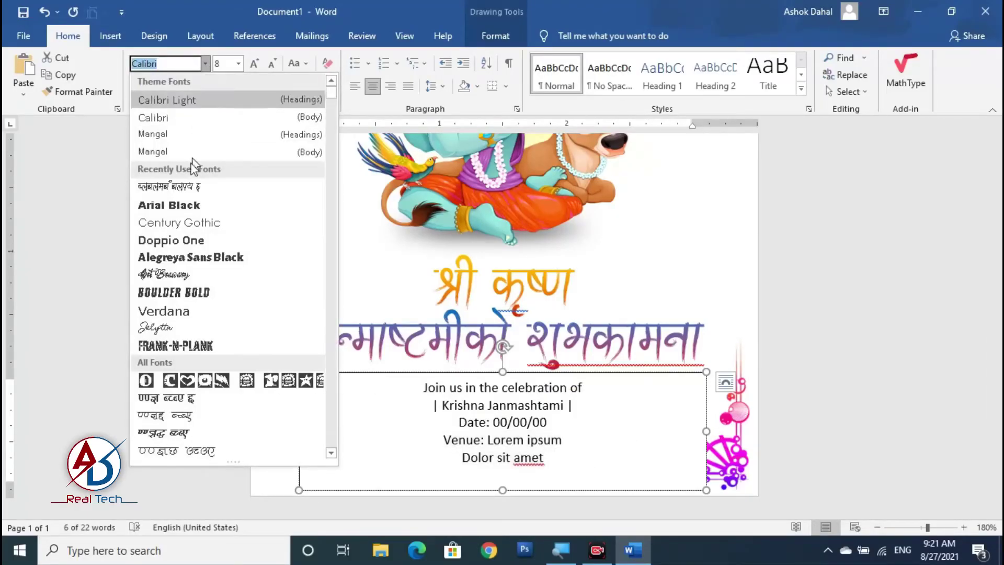
{"action": "left_click", "coordinate": [190, 226]}
{"action": "left_click_drag", "start_coordinate": [552, 422], "coordinate": [459, 422]}
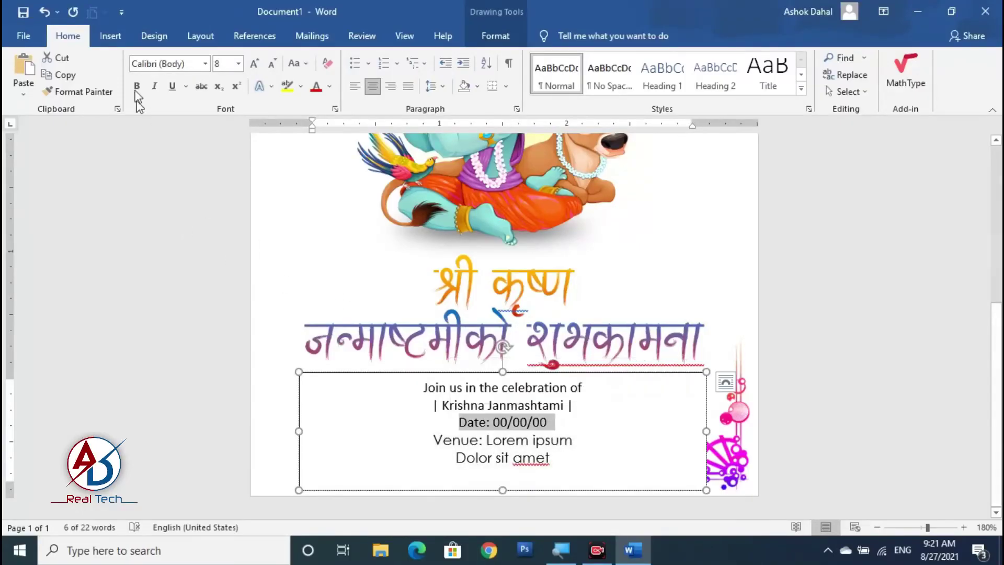
{"action": "left_click", "coordinate": [206, 64]}
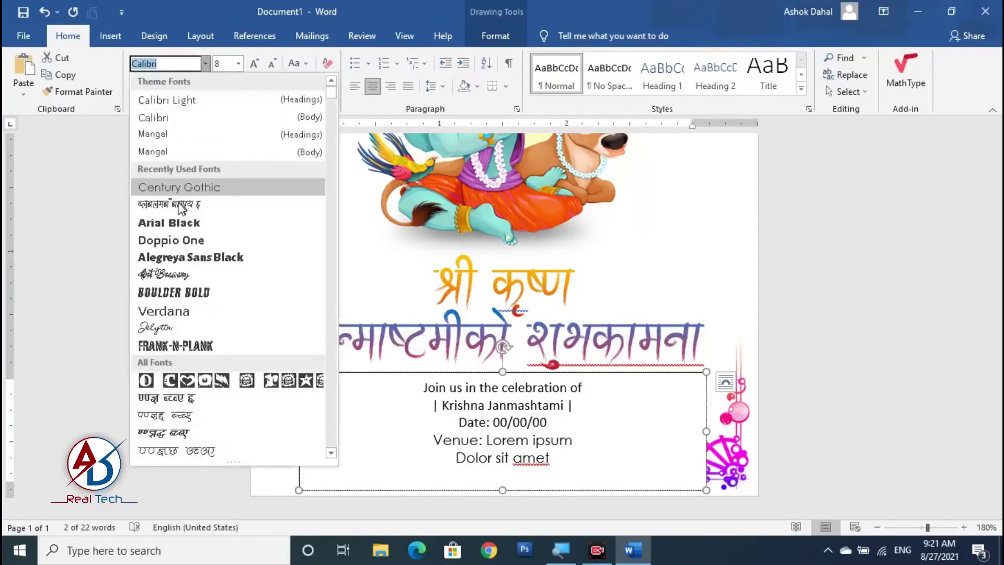
{"action": "left_click", "coordinate": [186, 187]}
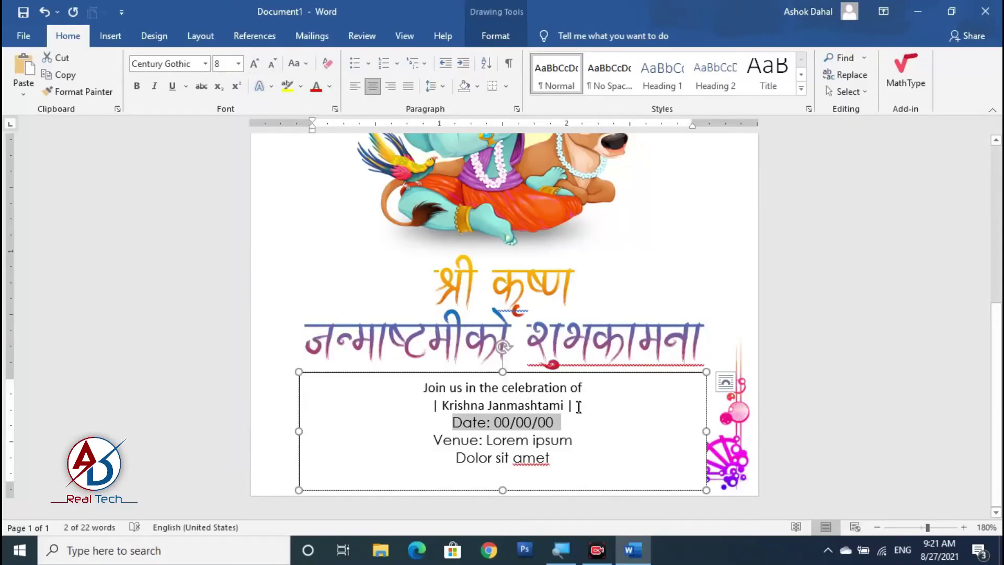
Step: Change the font of the "| Krishna Janmashtami |" line to Ananda Neptouch
{"action": "left_click_drag", "start_coordinate": [579, 407], "coordinate": [433, 406]}
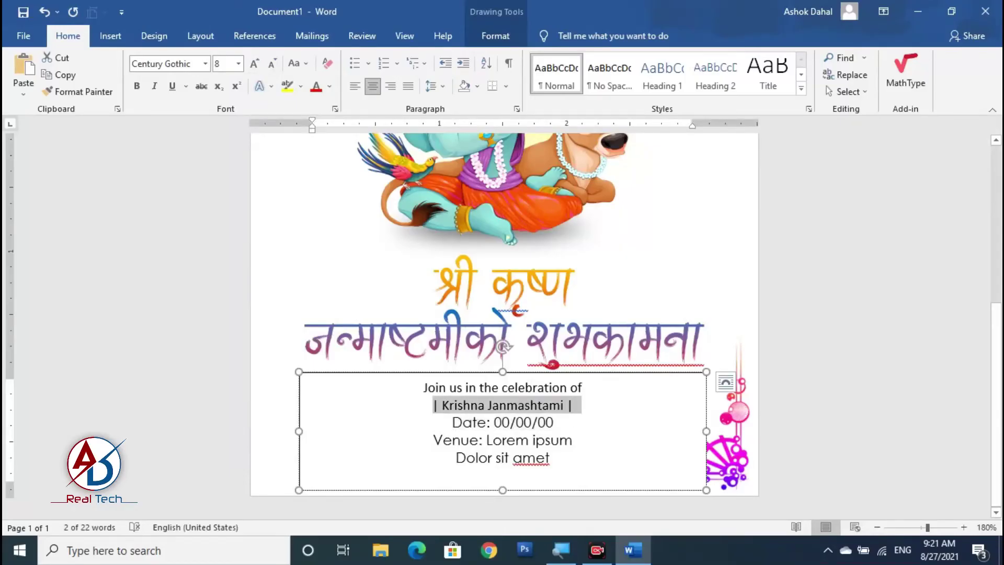
{"action": "left_click", "coordinate": [206, 67]}
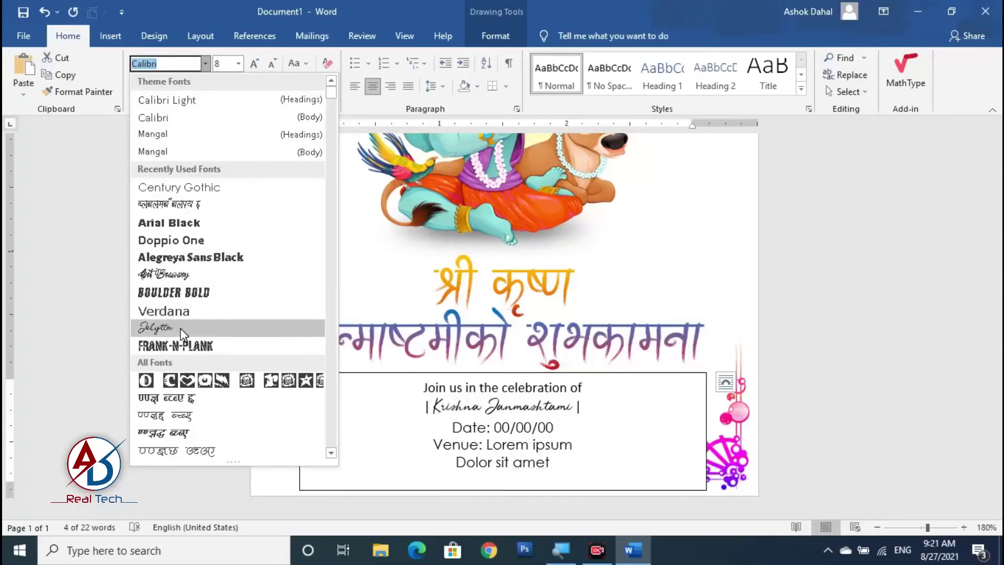
{"action": "scroll", "coordinate": [181, 328], "scroll_direction": "down", "scroll_amount": 10}
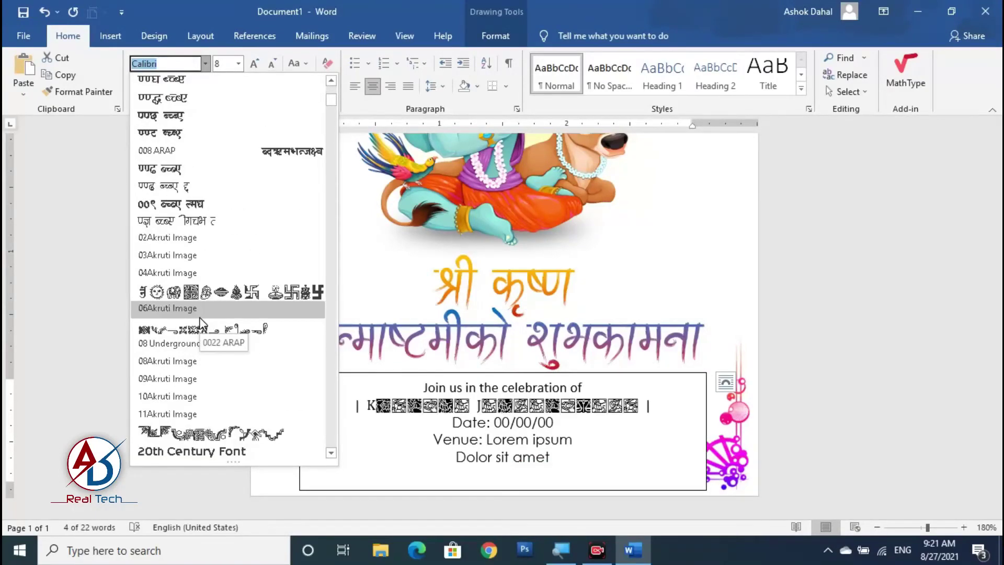
{"action": "scroll", "coordinate": [199, 319], "scroll_direction": "down", "scroll_amount": 6}
{"action": "scroll", "coordinate": [199, 378], "scroll_direction": "down", "scroll_amount": 2}
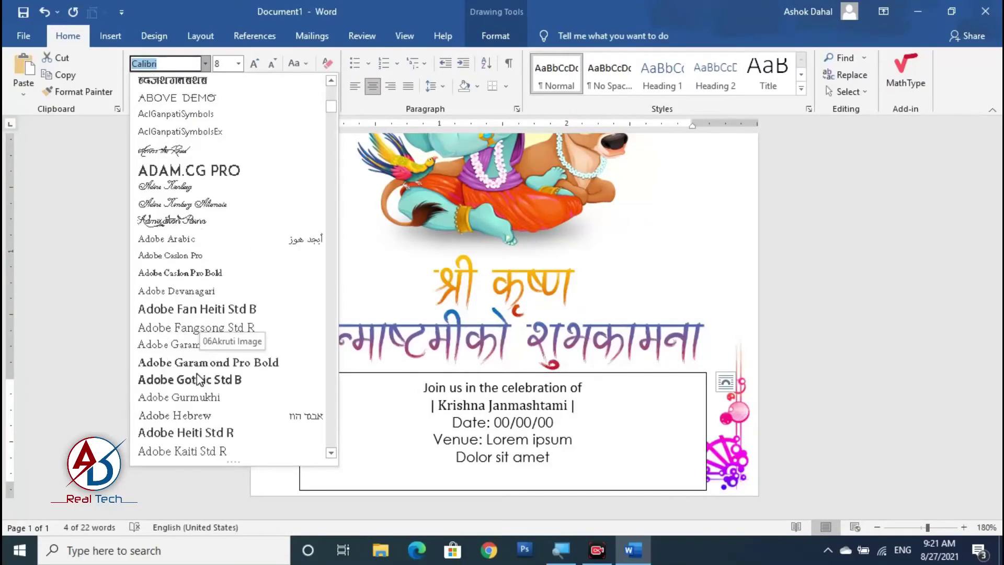
{"action": "scroll", "coordinate": [199, 378], "scroll_direction": "down", "scroll_amount": 20}
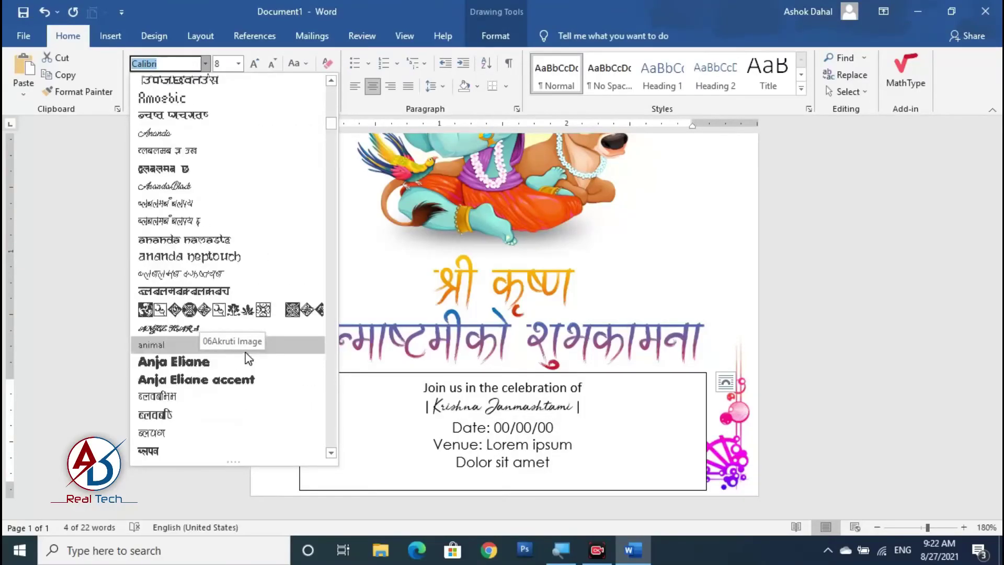
{"action": "left_click", "coordinate": [229, 261]}
Step: Enlarge the "| Krishna Janmashtami |" line to font size 18
{"action": "left_click", "coordinate": [253, 64]}
{"action": "left_click", "coordinate": [254, 63]}
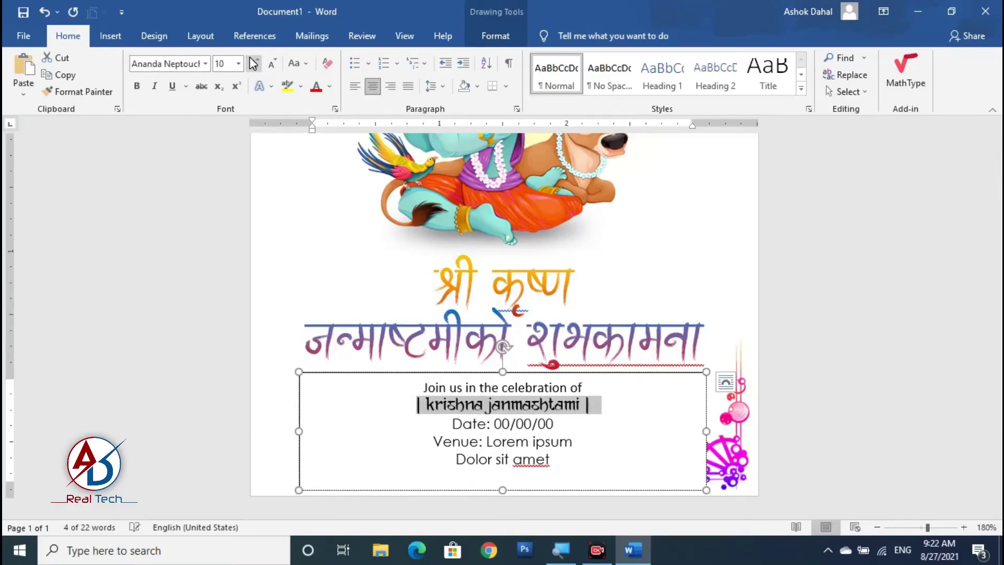
{"action": "left_click", "coordinate": [253, 63]}
{"action": "left_click", "coordinate": [254, 63]}
{"action": "left_click", "coordinate": [254, 64]}
{"action": "left_click", "coordinate": [254, 63]}
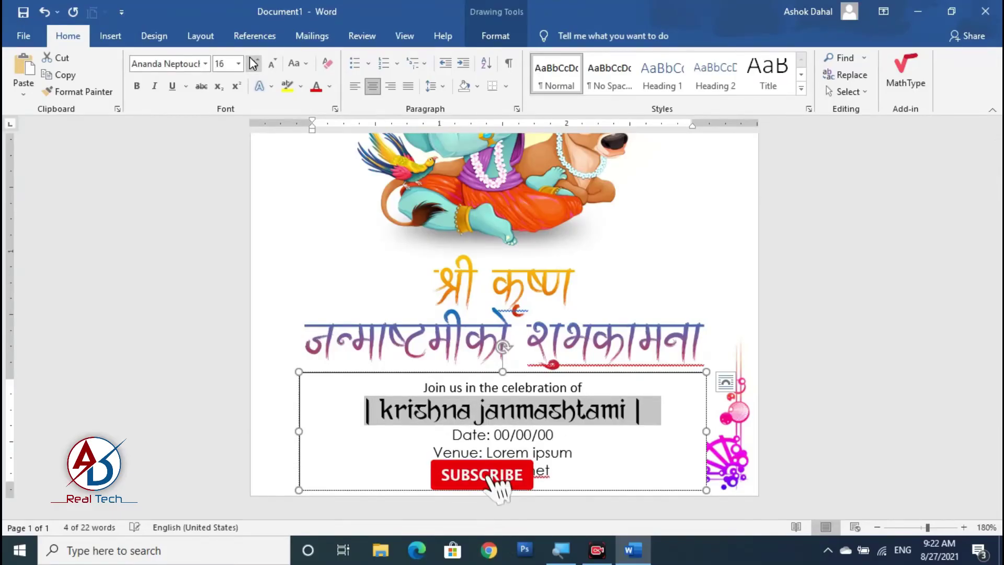
{"action": "left_click", "coordinate": [253, 63]}
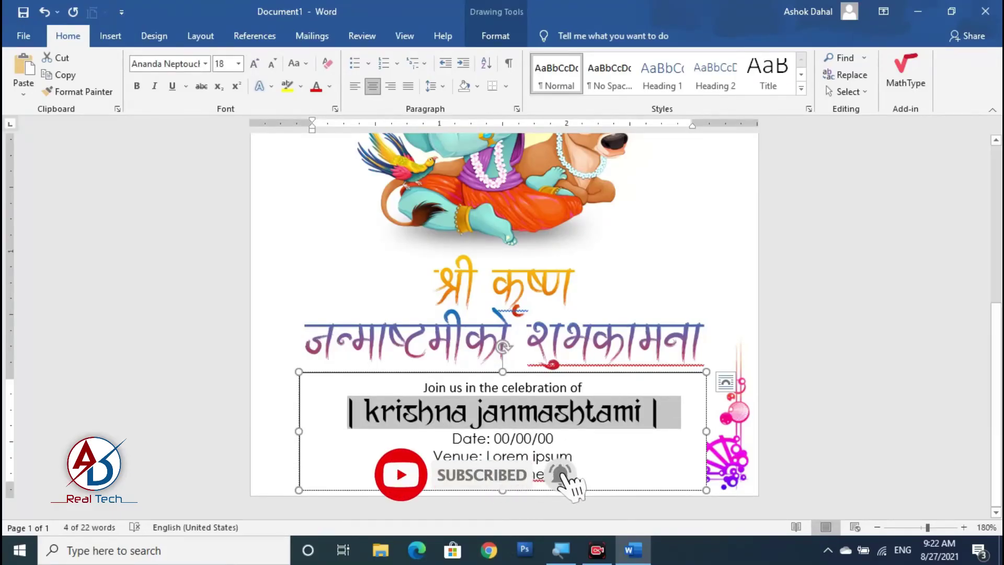
Step: Change the font of the "Join us in the celebration of" line to Century Gothic
{"action": "left_click_drag", "start_coordinate": [425, 387], "coordinate": [590, 388]}
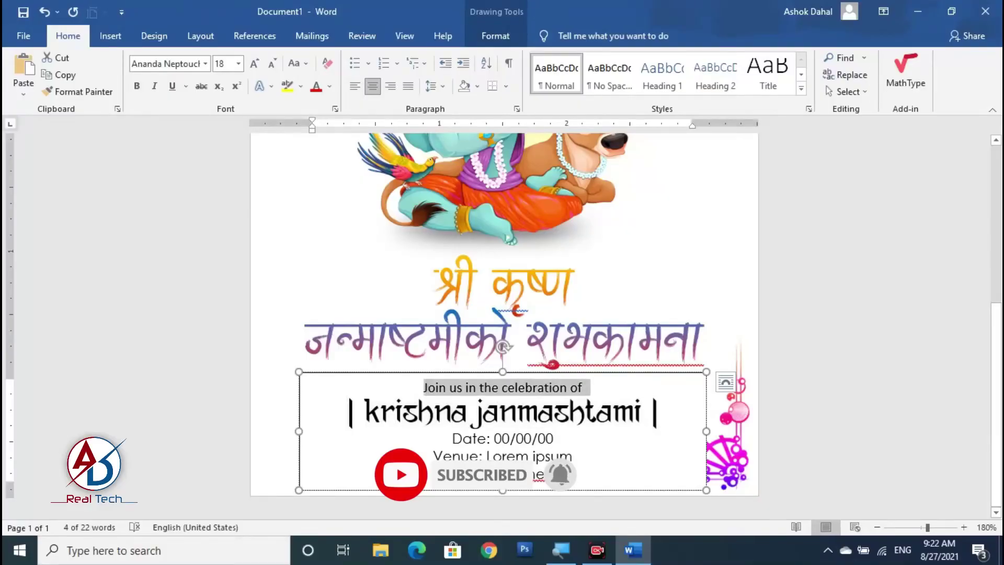
{"action": "left_click", "coordinate": [205, 63]}
{"action": "left_click", "coordinate": [187, 206]}
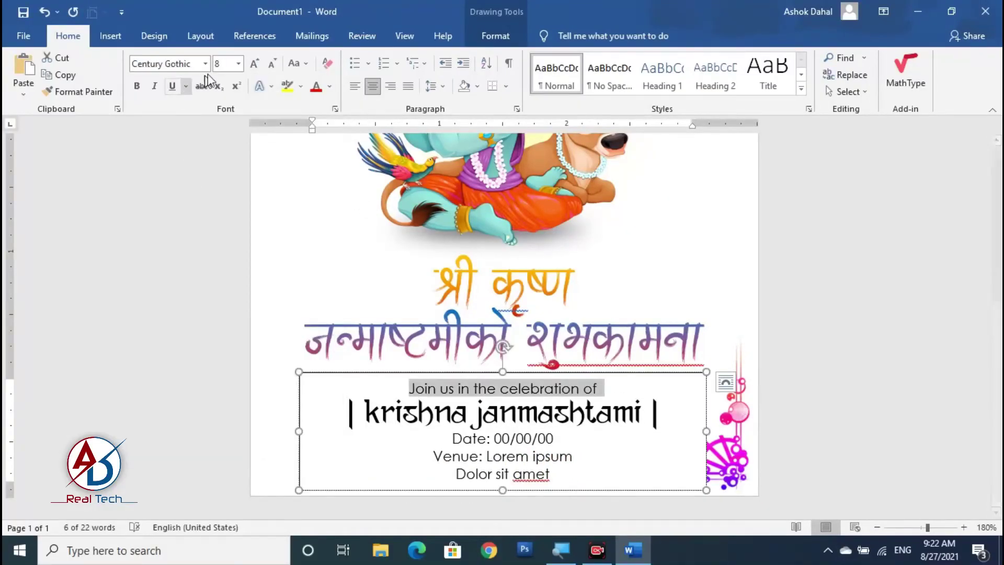
Step: Enlarge the "Join us in the celebration of" line by one font size and put double bars around "Krishna Janmashtami"
{"action": "left_click", "coordinate": [256, 64]}
{"action": "left_click", "coordinate": [824, 393]}
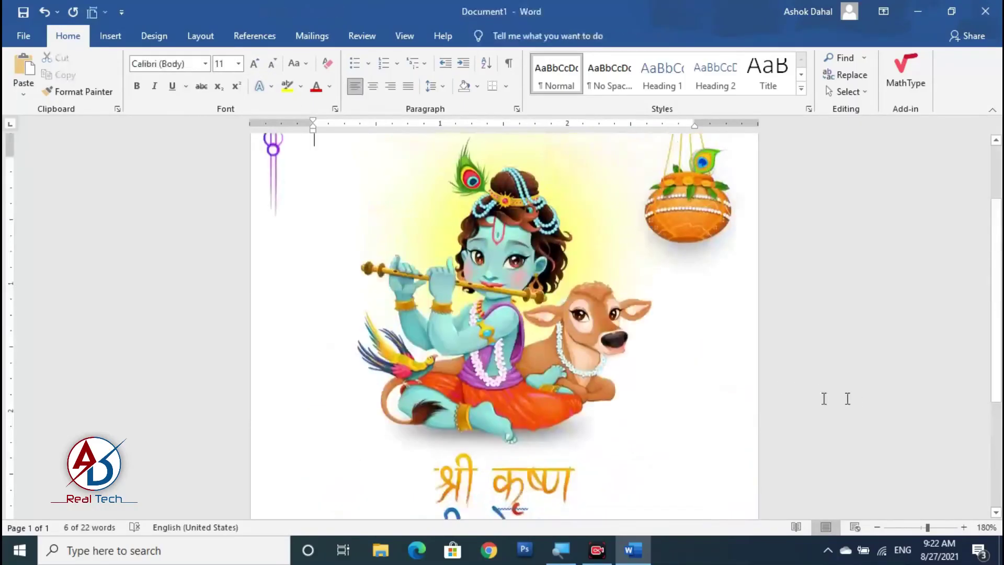
{"action": "scroll", "coordinate": [615, 393], "scroll_direction": "down", "scroll_amount": 3}
{"action": "left_click", "coordinate": [351, 414]}
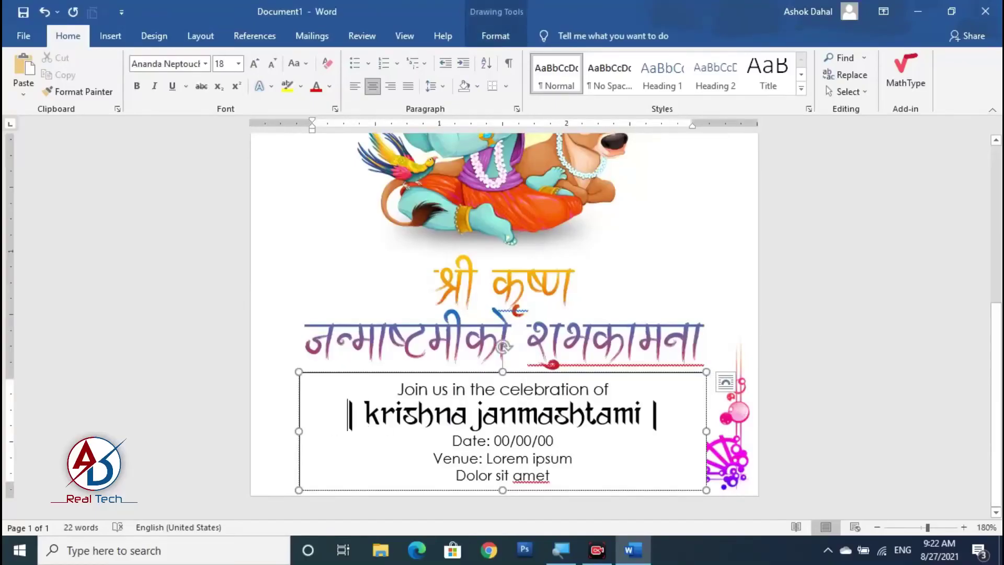
{"action": "type", "text": "|"}
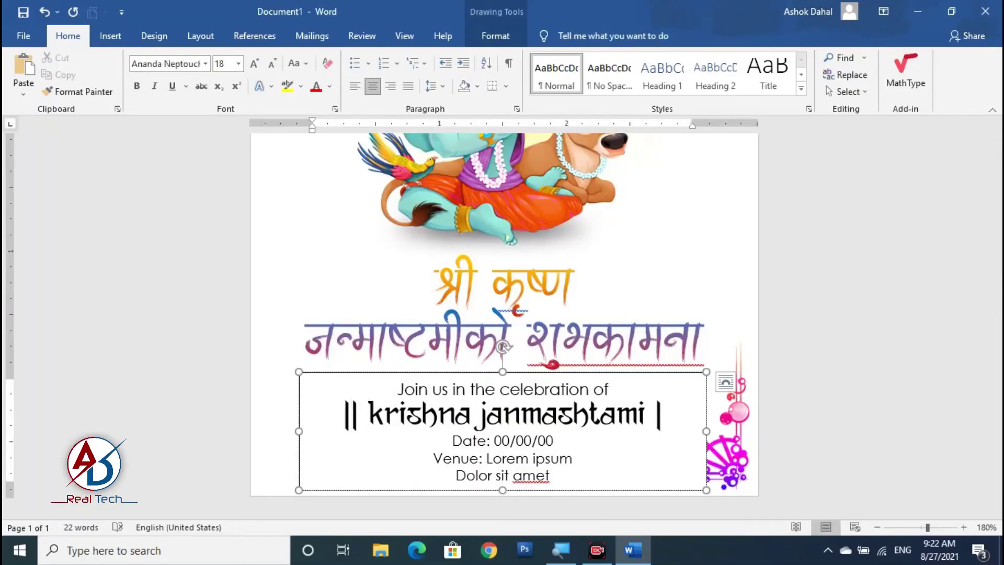
{"action": "key", "text": "End"}
{"action": "type", "text": "|"}
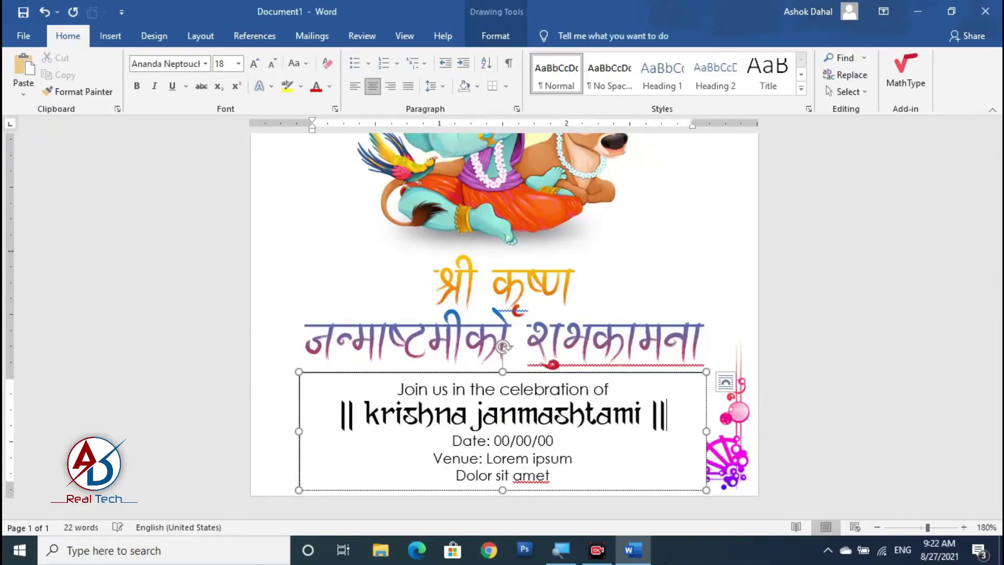
Step: Remove the outline and the fill of the invitation text box so the corner ornament shows through
{"action": "left_click", "coordinate": [379, 370]}
{"action": "left_click", "coordinate": [494, 33]}
{"action": "left_click", "coordinate": [345, 75]}
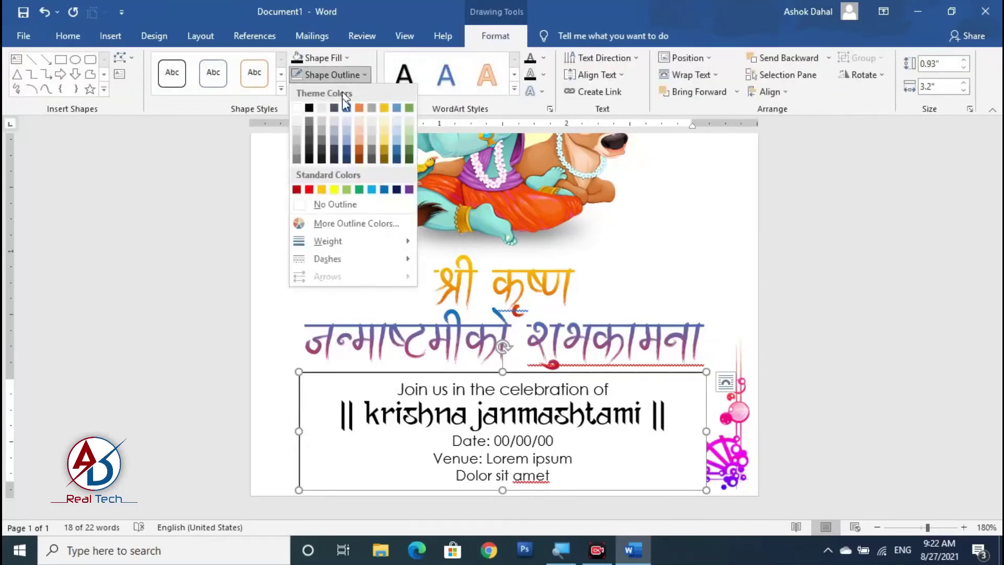
{"action": "left_click", "coordinate": [335, 204]}
{"action": "left_click", "coordinate": [320, 57]}
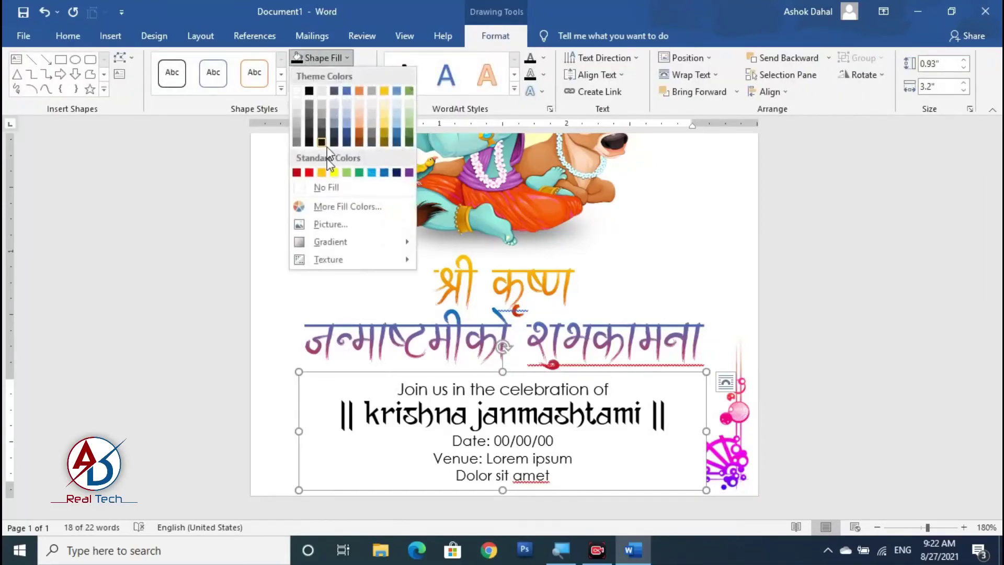
{"action": "left_click", "coordinate": [333, 186]}
Step: Set the text fill of all the invitation lines to dark red
{"action": "left_click_drag", "start_coordinate": [397, 388], "coordinate": [562, 476]}
{"action": "left_click", "coordinate": [345, 59]}
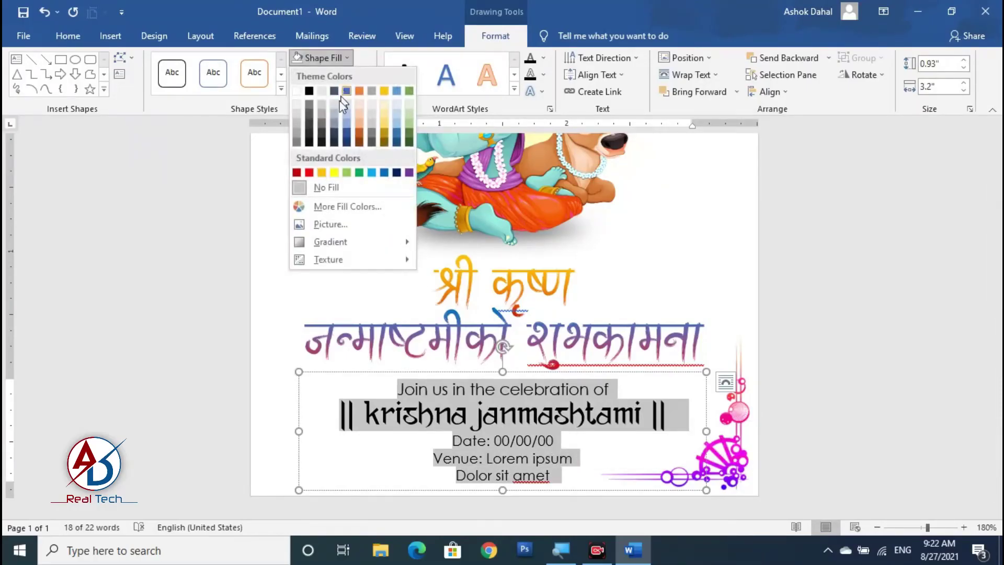
{"action": "left_click", "coordinate": [513, 208]}
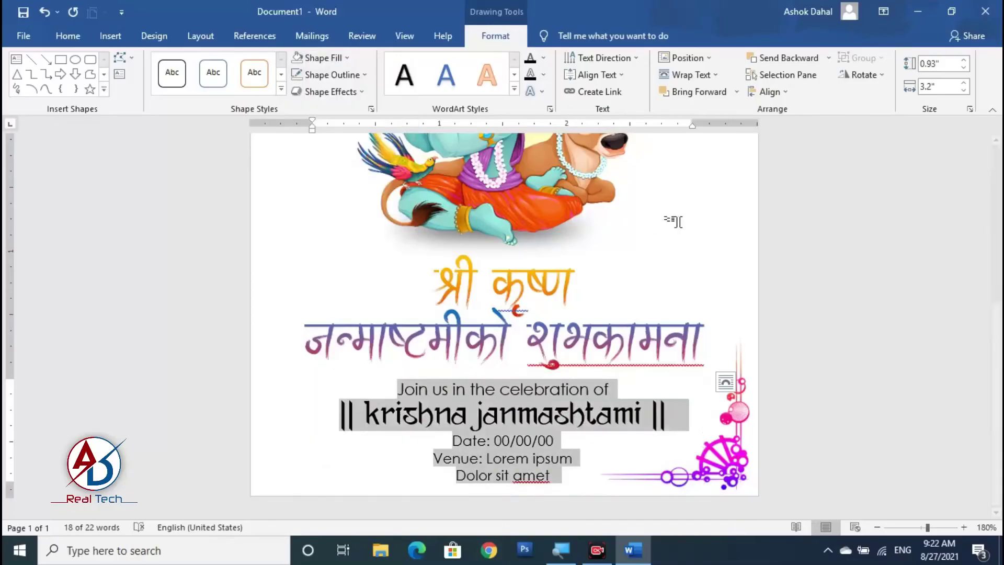
{"action": "left_click", "coordinate": [544, 58]}
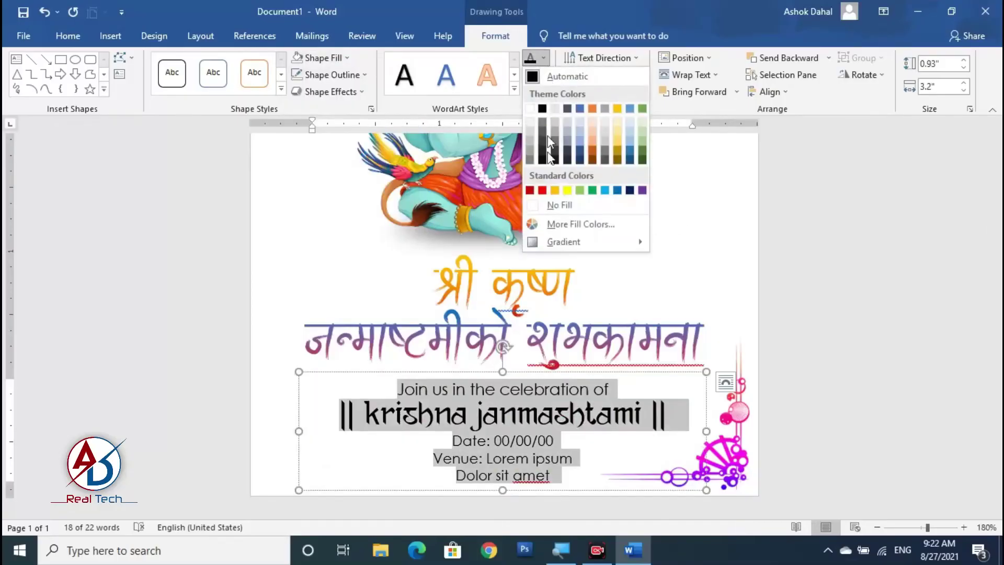
{"action": "left_click", "coordinate": [535, 191]}
{"action": "left_click", "coordinate": [728, 293]}
Step: Nudge the "श्री कृष्ण" text box slightly upward, closer to the Krishna picture
{"action": "scroll", "coordinate": [716, 291], "scroll_direction": "down", "scroll_amount": 13}
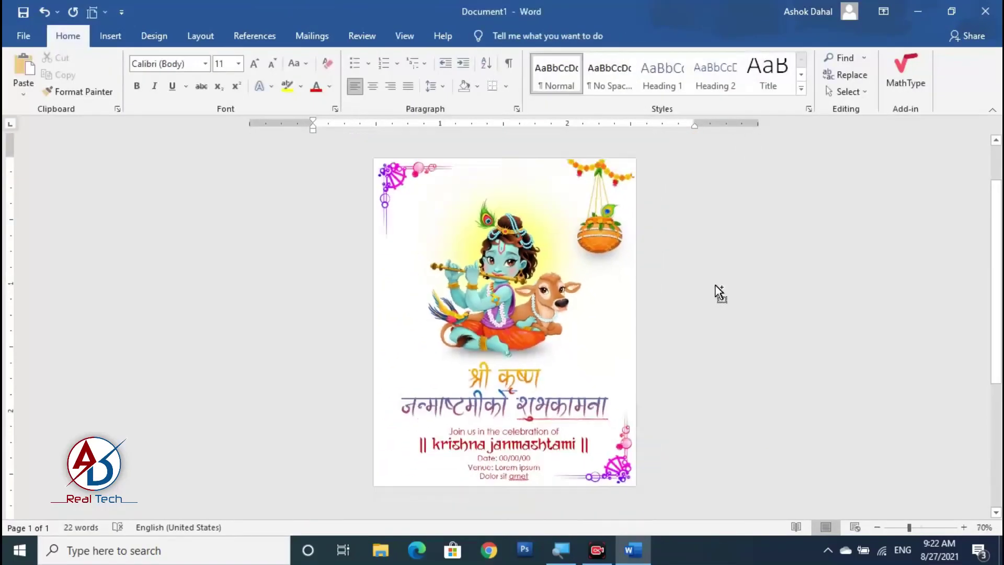
{"action": "scroll", "coordinate": [699, 303], "scroll_direction": "up", "scroll_amount": 3}
{"action": "scroll", "coordinate": [504, 324], "scroll_direction": "up", "scroll_amount": 1}
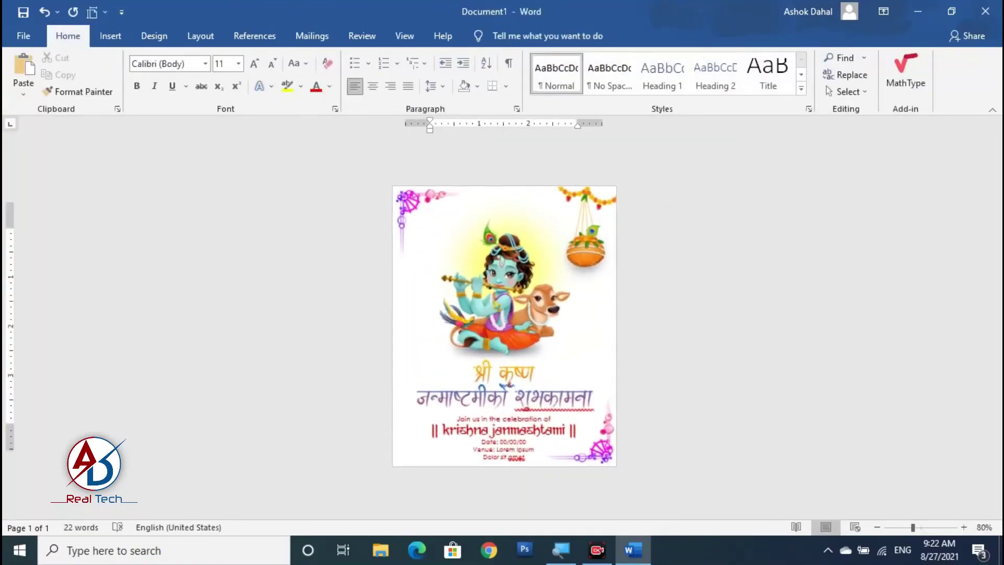
{"action": "left_click", "coordinate": [522, 372]}
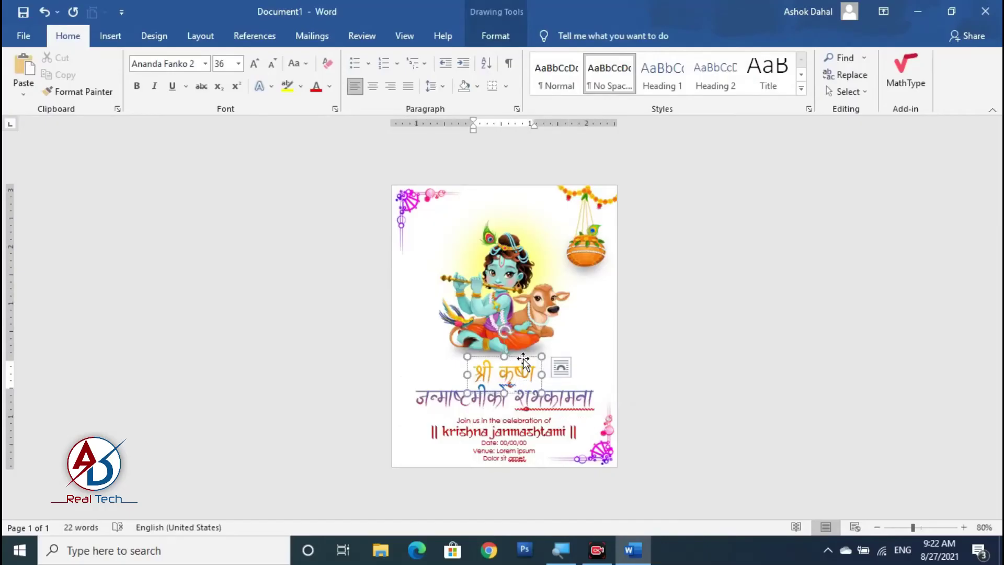
{"action": "left_click", "coordinate": [561, 380]}
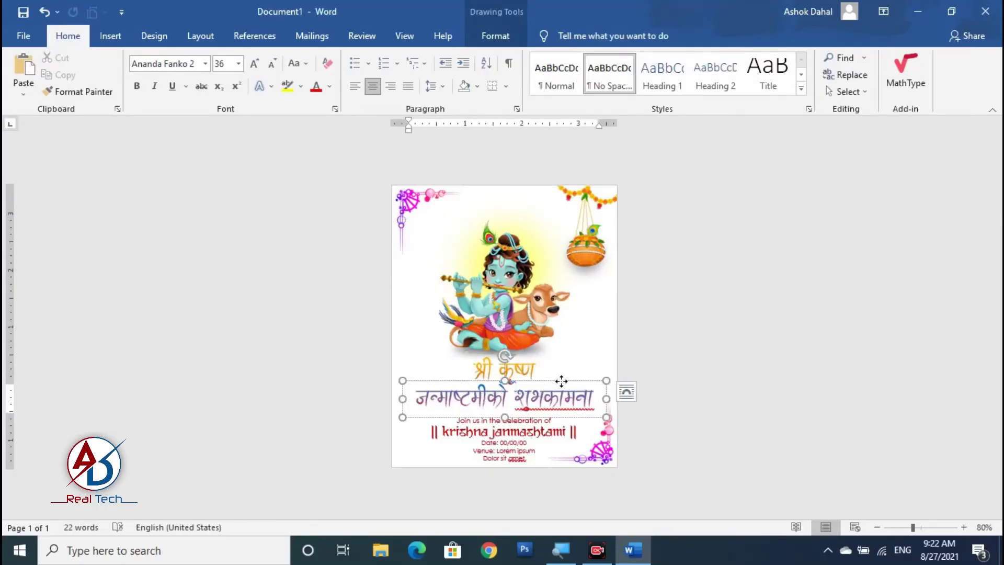
{"action": "left_click_drag", "start_coordinate": [561, 380], "coordinate": [561, 377]}
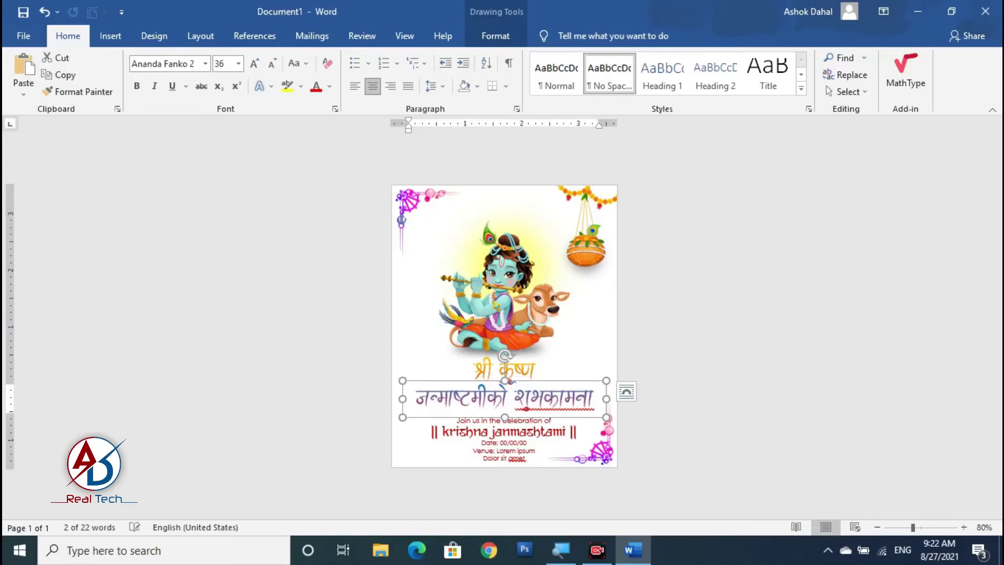
Step: Correct the word ending "को" to "की" in the second greeting line so it reads "जन्माष्टमीकी शुभकामना"
{"action": "scroll", "coordinate": [561, 382], "scroll_direction": "up", "scroll_amount": 5}
{"action": "left_click", "coordinate": [536, 406]}
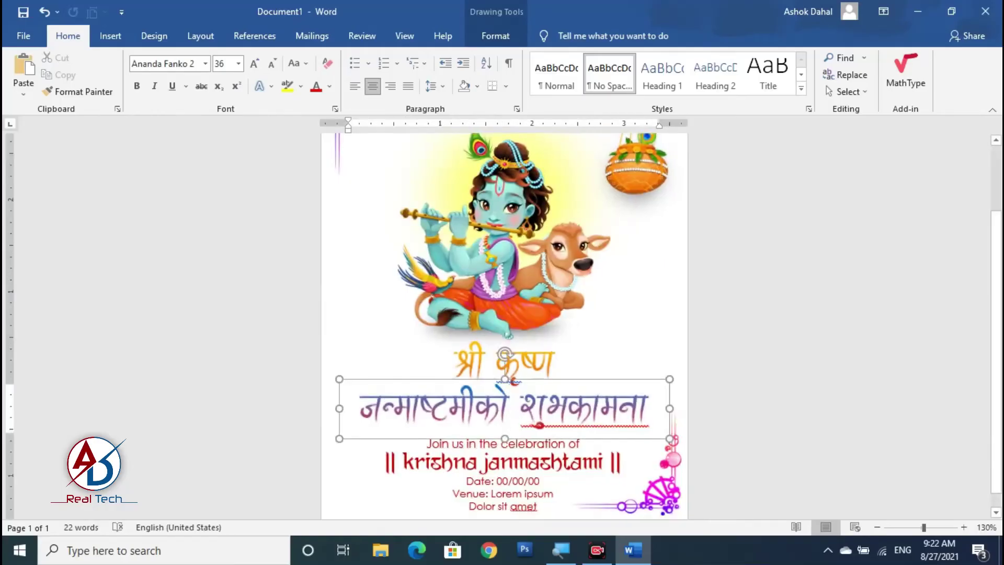
{"action": "key", "text": "BackSpace"}
{"action": "key", "text": "BackSpace"}
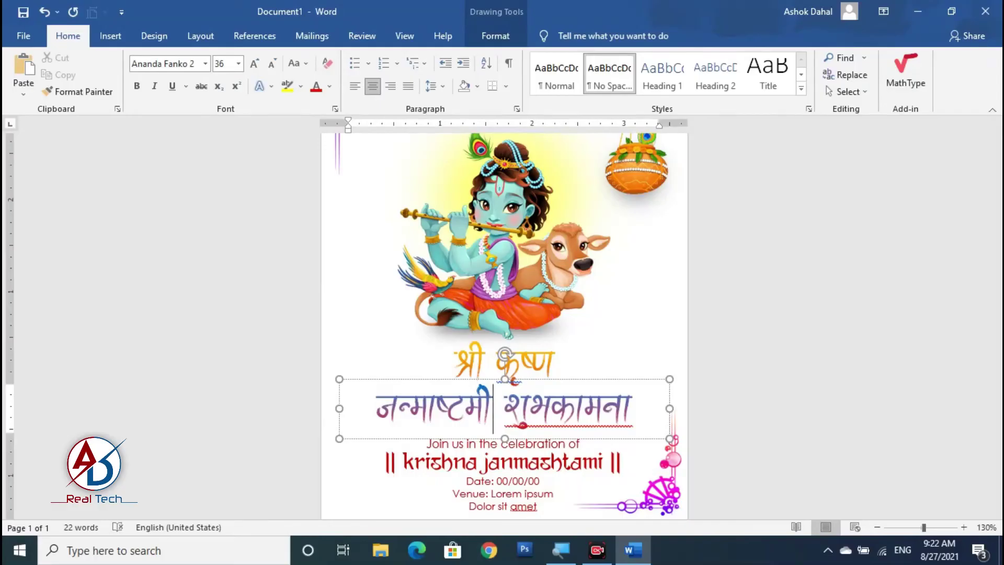
{"action": "type", "text": "की"}
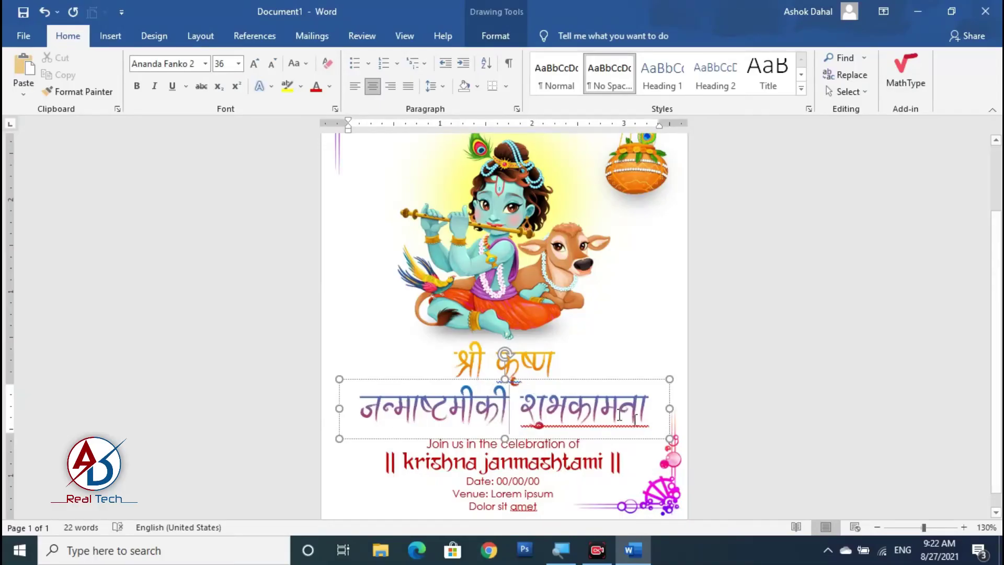
{"action": "left_click", "coordinate": [777, 382]}
Step: Draw a rectangle covering the whole card, about 5.03 inches high and 4.08 inches wide
{"action": "scroll", "coordinate": [777, 381], "scroll_direction": "down", "scroll_amount": 1}
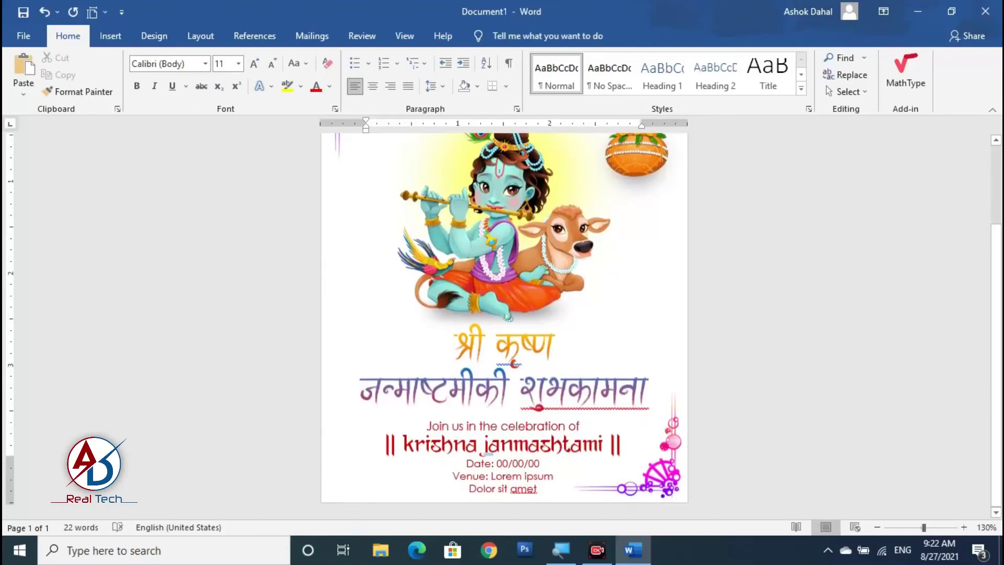
{"action": "scroll", "coordinate": [522, 453], "scroll_direction": "up", "scroll_amount": 3}
{"action": "scroll", "coordinate": [521, 446], "scroll_direction": "down", "scroll_amount": 5}
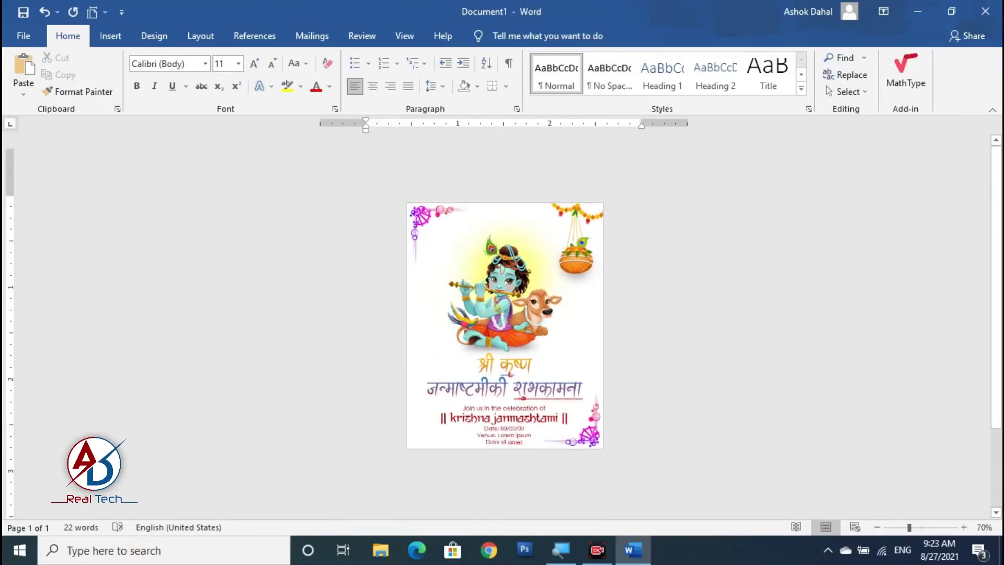
{"action": "scroll", "coordinate": [522, 446], "scroll_direction": "up", "scroll_amount": 3}
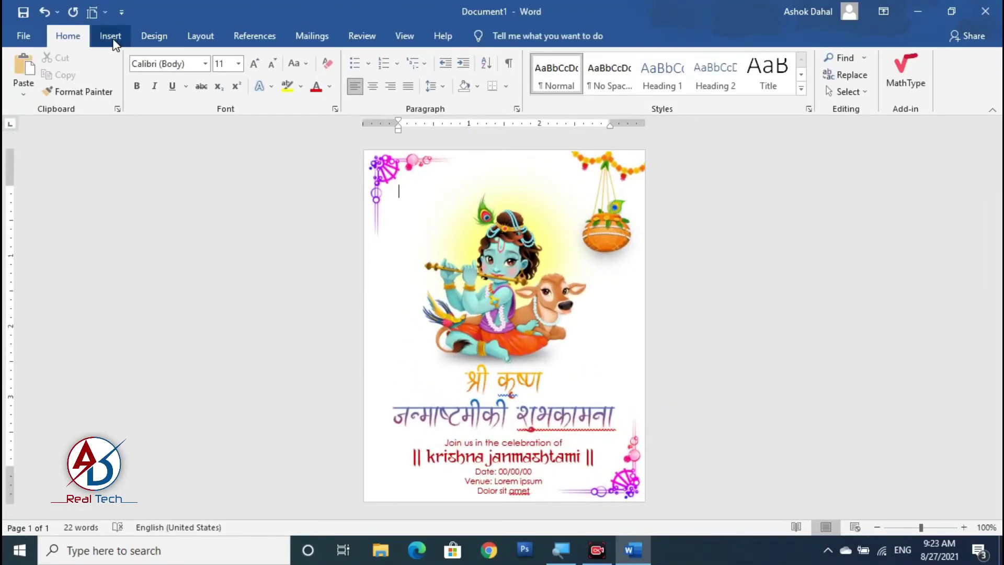
{"action": "left_click", "coordinate": [114, 40]}
{"action": "left_click", "coordinate": [209, 59]}
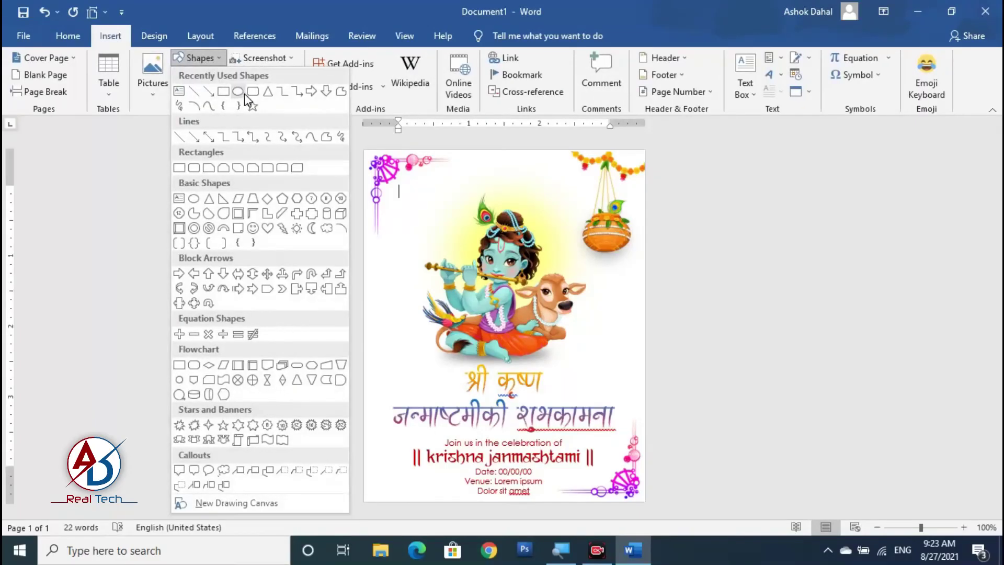
{"action": "left_click", "coordinate": [224, 91]}
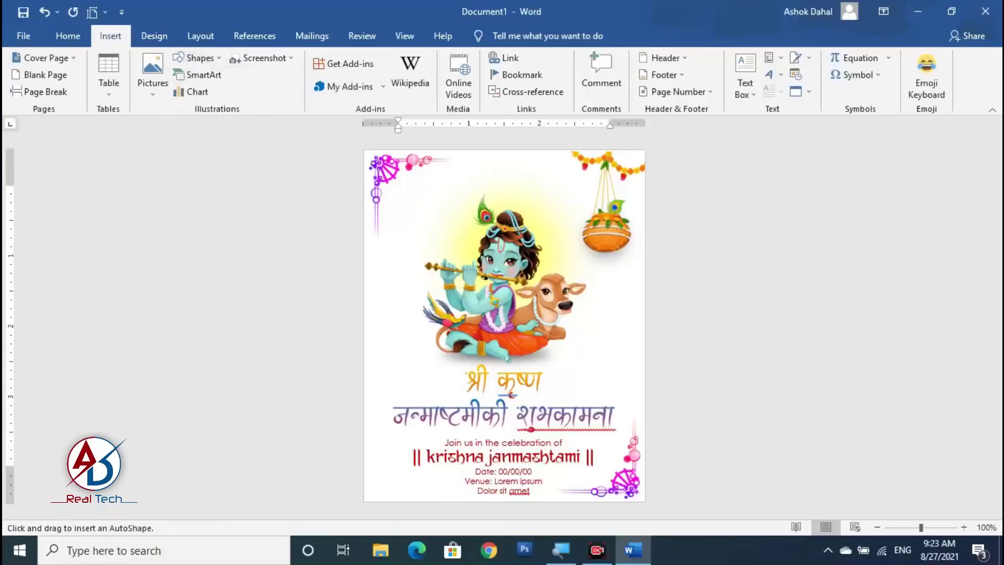
{"action": "mouse_move", "coordinate": [365, 152]}
{"action": "left_mouse_down"}
{"action": "mouse_move", "coordinate": [617, 445]}
{"action": "mouse_move", "coordinate": [643, 500]}
{"action": "left_mouse_up"}
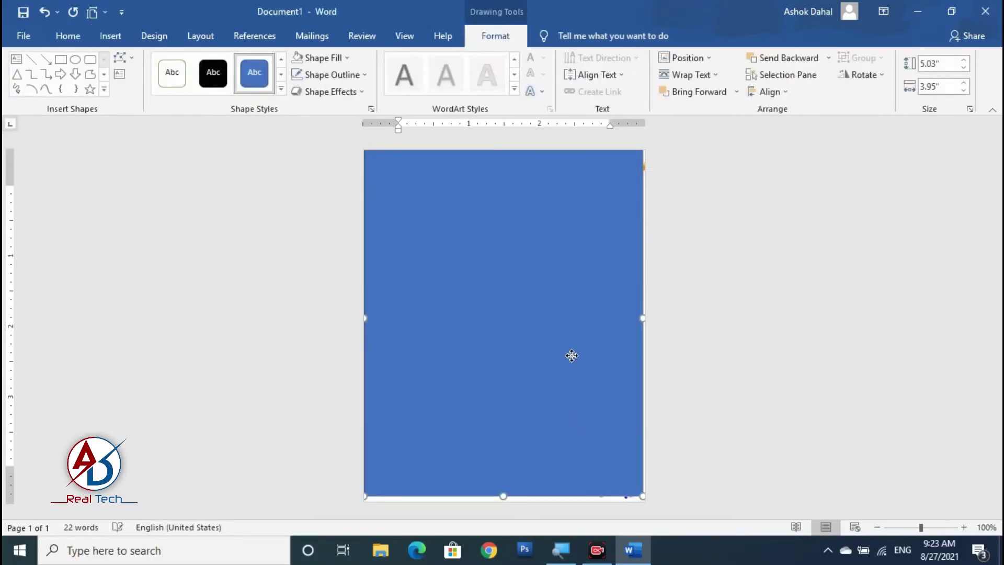
{"action": "left_click_drag", "start_coordinate": [572, 359], "coordinate": [571, 362]}
{"action": "left_click_drag", "start_coordinate": [643, 323], "coordinate": [645, 323]}
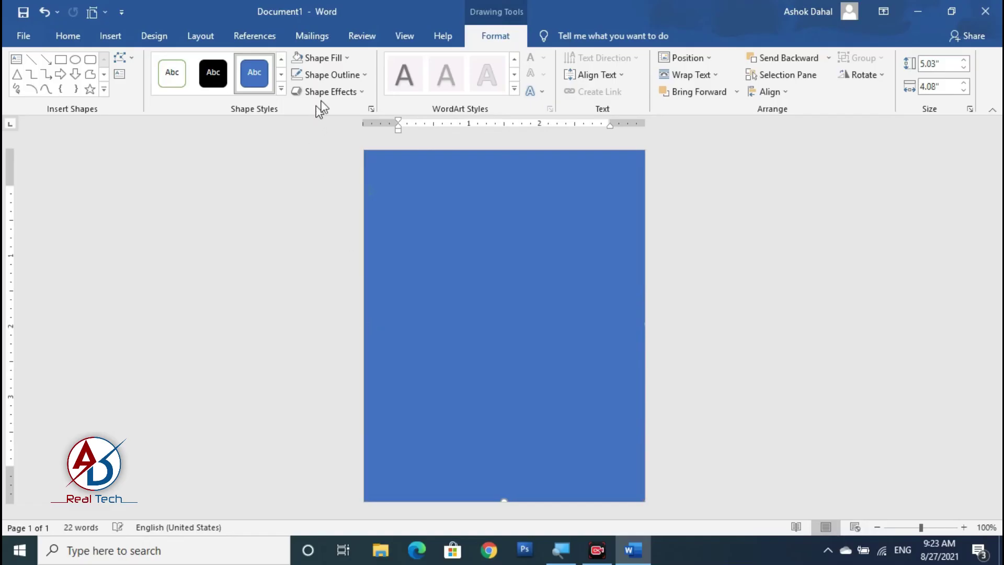
Step: Remove the rectangle's outline and fill it with yellow
{"action": "left_click", "coordinate": [333, 77]}
{"action": "left_click", "coordinate": [313, 198]}
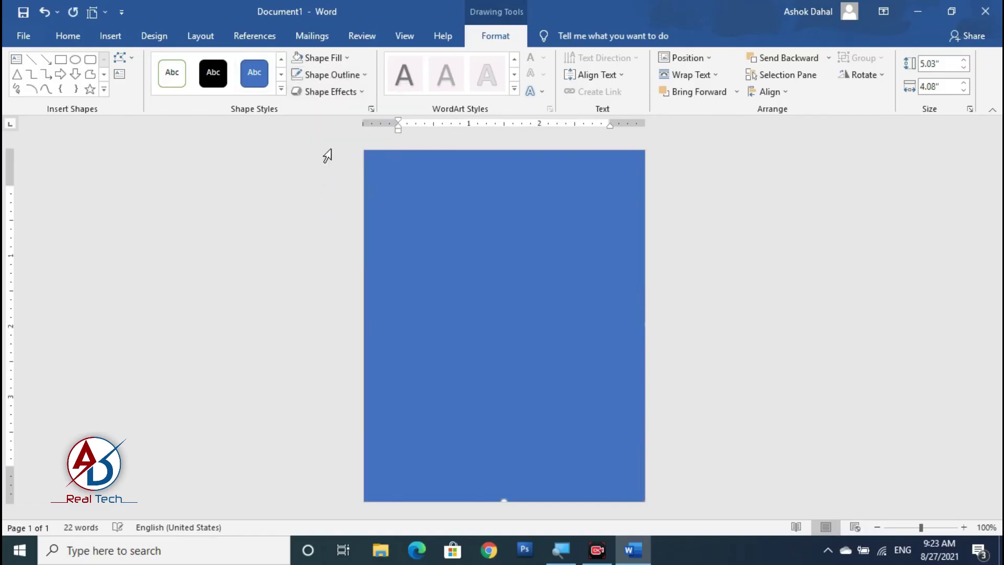
{"action": "left_click", "coordinate": [337, 63]}
{"action": "left_click", "coordinate": [333, 172]}
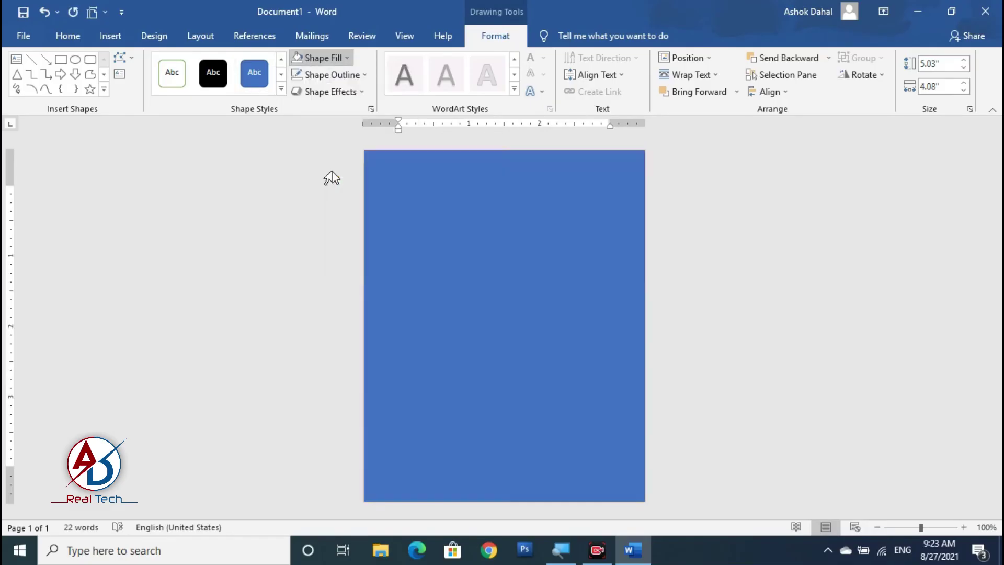
Step: Send the yellow rectangle behind the text as the card's background
{"action": "left_click", "coordinate": [828, 59]}
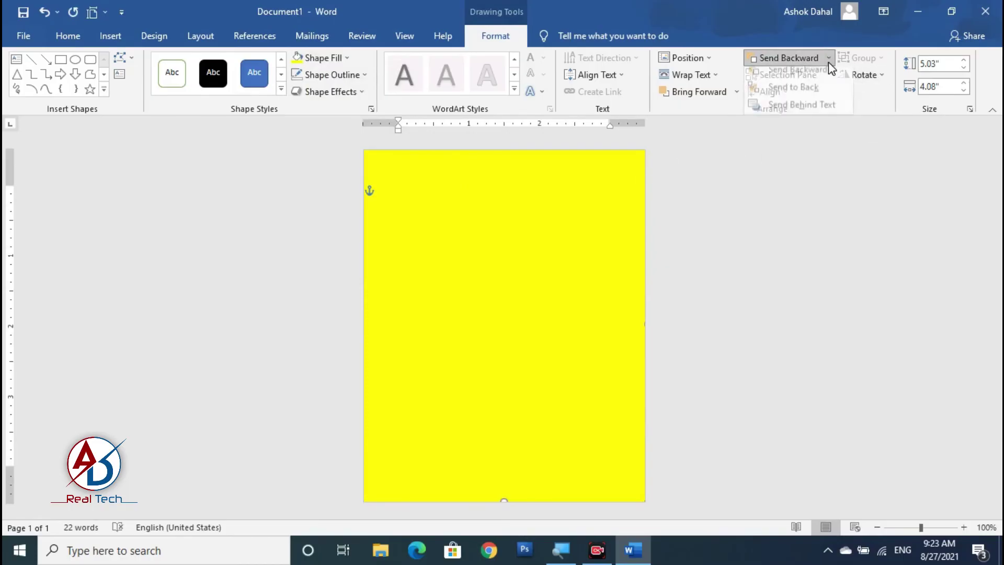
{"action": "left_click", "coordinate": [817, 111]}
{"action": "left_click", "coordinate": [847, 285]}
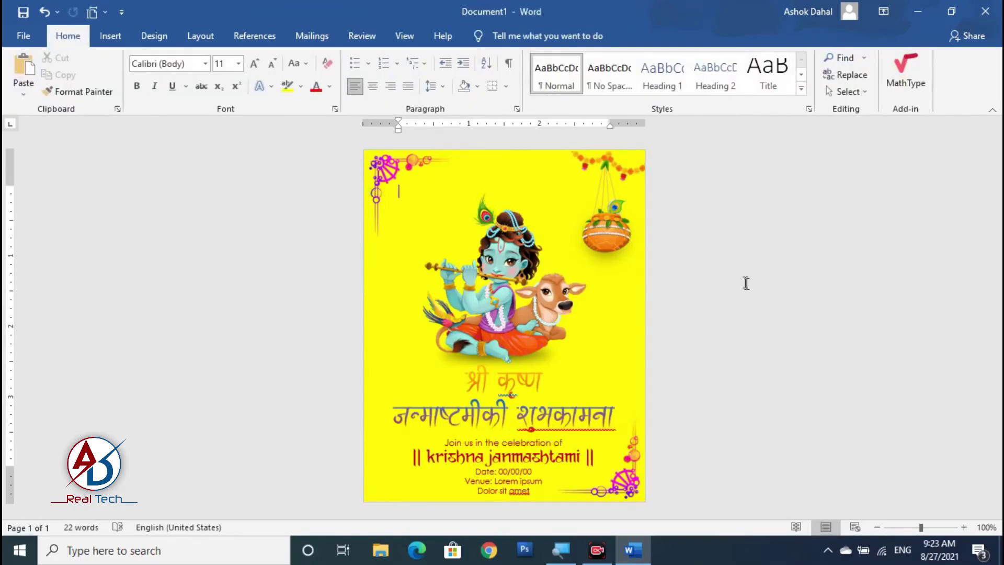
{"action": "scroll", "coordinate": [715, 280], "scroll_direction": "down", "scroll_amount": 6}
{"action": "scroll", "coordinate": [715, 281], "scroll_direction": "up", "scroll_amount": 5}
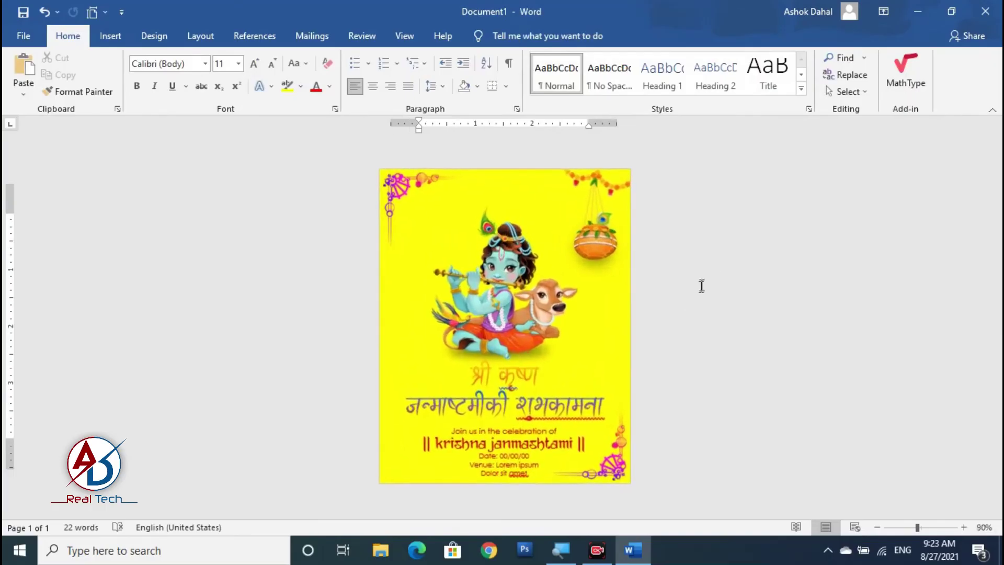
Step: Try a dark linear gradient fill on the yellow background rectangle and undo it
{"action": "left_click", "coordinate": [620, 323]}
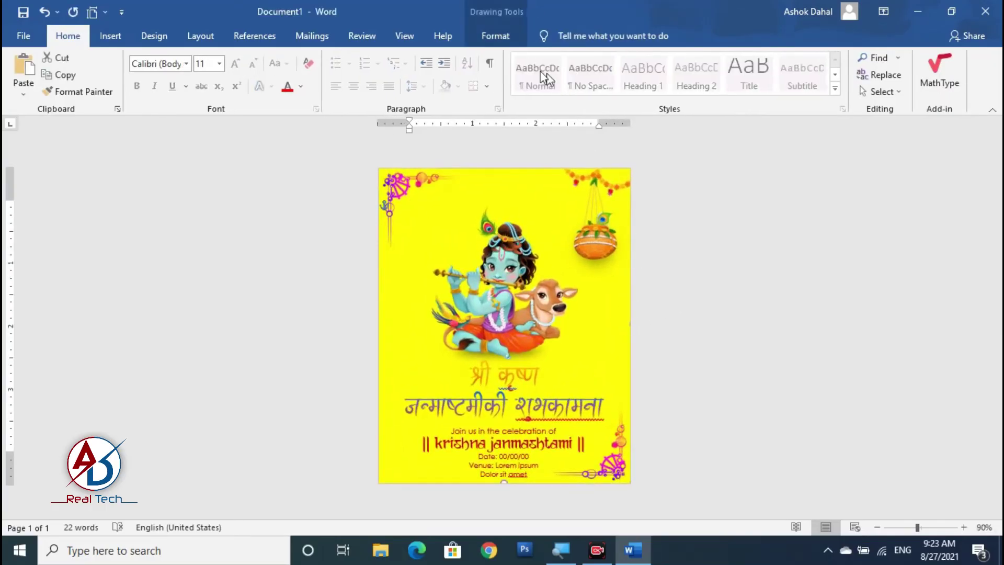
{"action": "left_click", "coordinate": [510, 35]}
{"action": "left_click", "coordinate": [338, 59]}
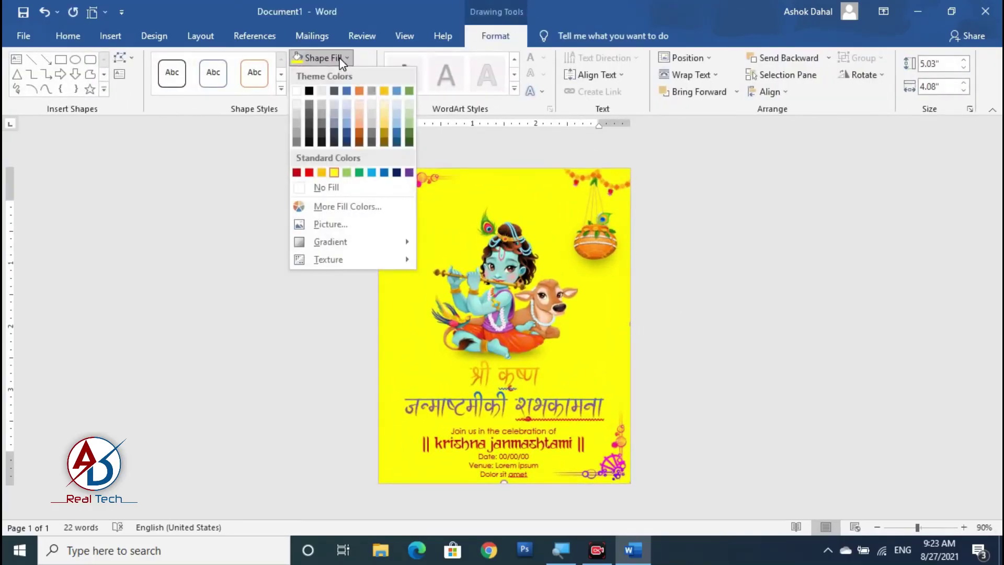
{"action": "mouse_move", "coordinate": [345, 243]}
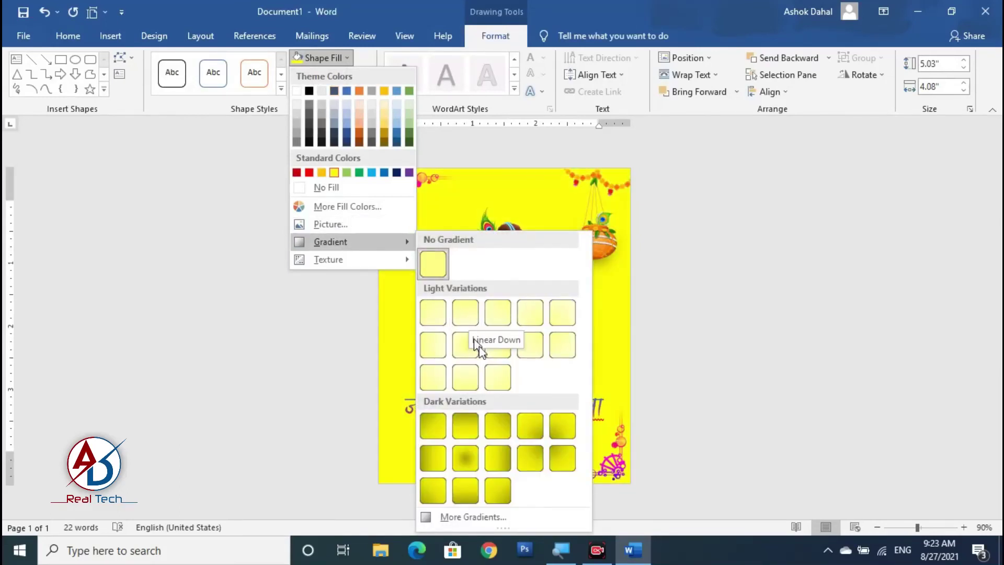
{"action": "left_click", "coordinate": [465, 491]}
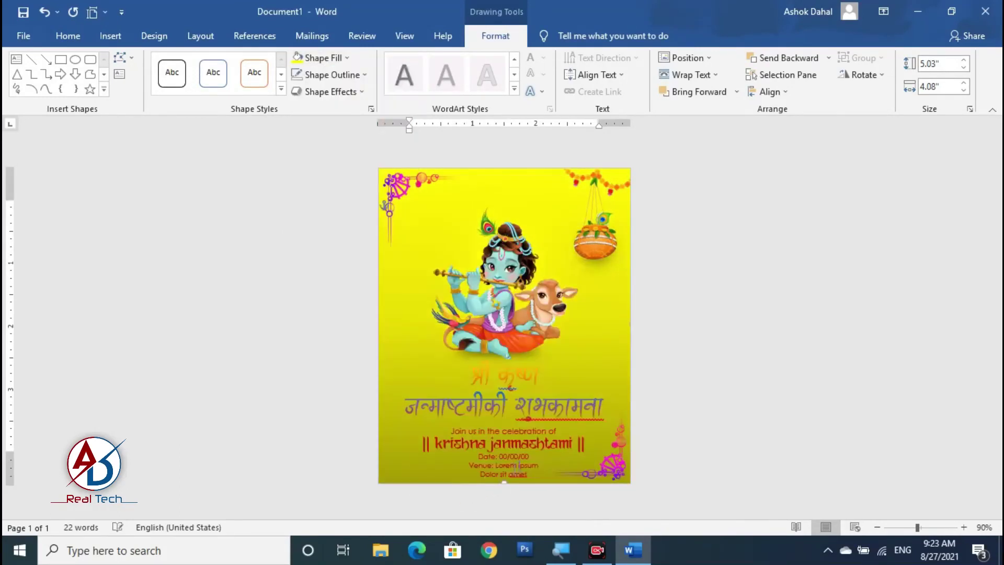
{"action": "left_click", "coordinate": [783, 350]}
{"action": "key", "text": "ctrl+z"}
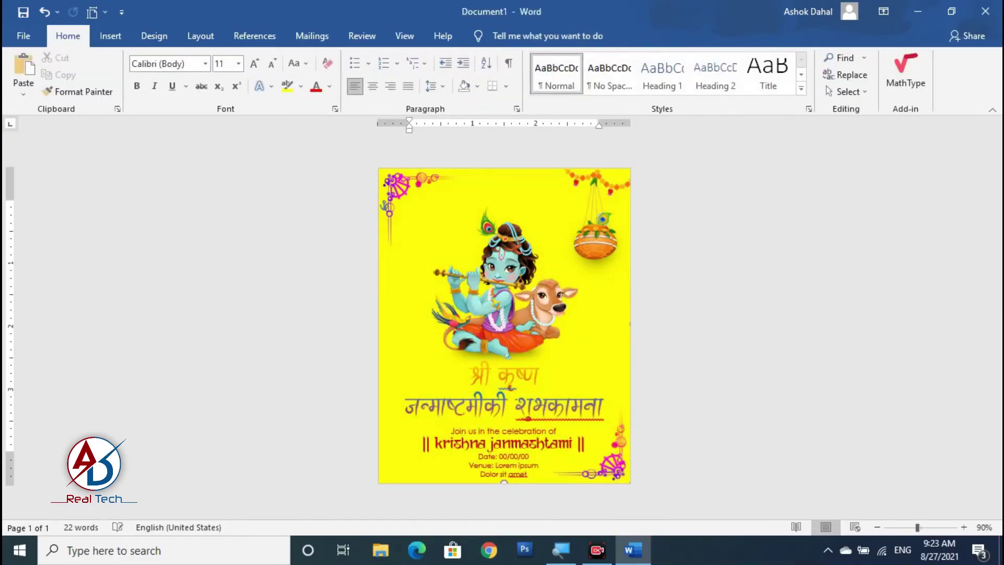
Step: Undo the background rectangle's behind-text placement and yellow fill, and fill it with standard light blue
{"action": "scroll", "coordinate": [661, 310], "scroll_direction": "up", "scroll_amount": 3}
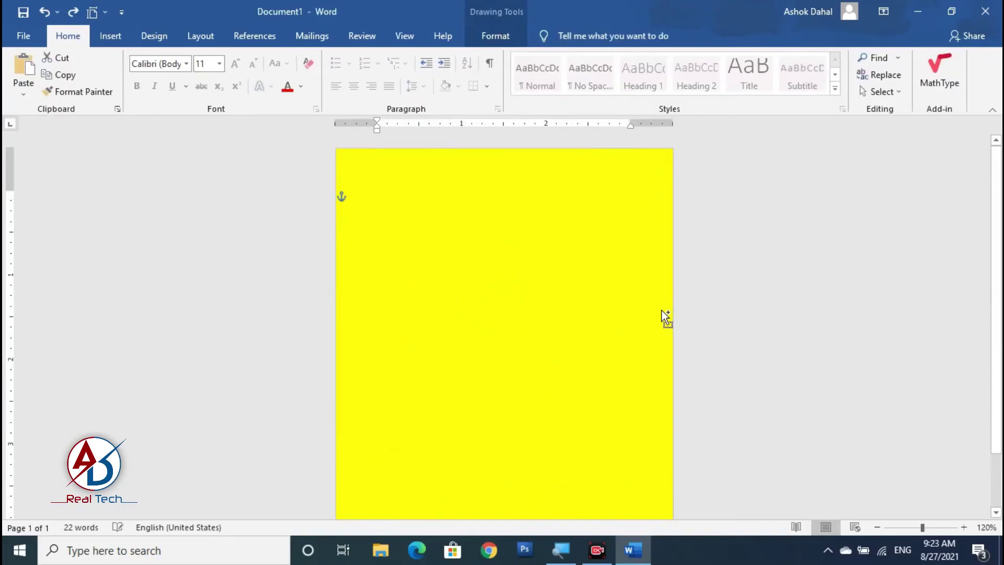
{"action": "key", "text": "ctrl+z"}
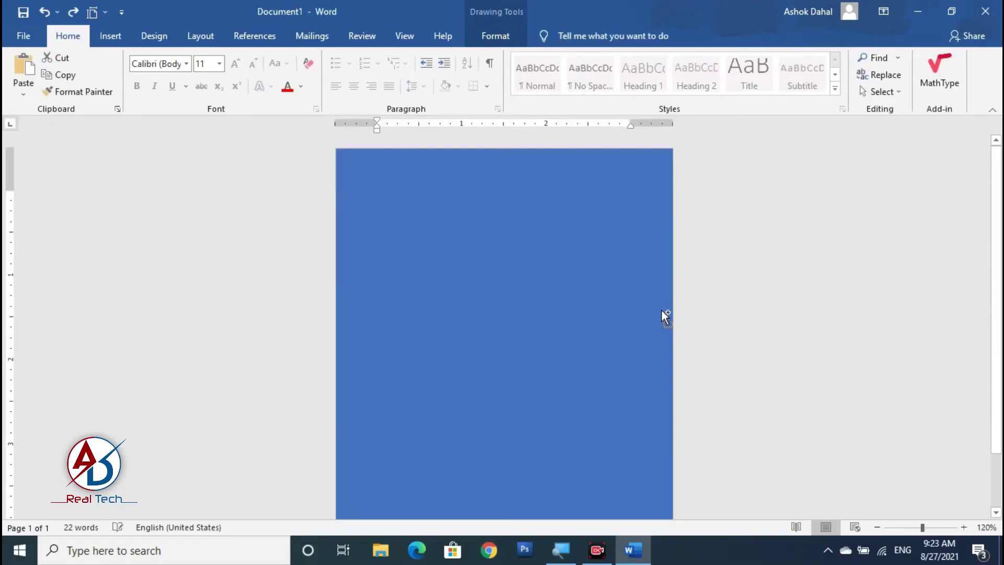
{"action": "left_click", "coordinate": [497, 34]}
{"action": "left_click", "coordinate": [333, 58]}
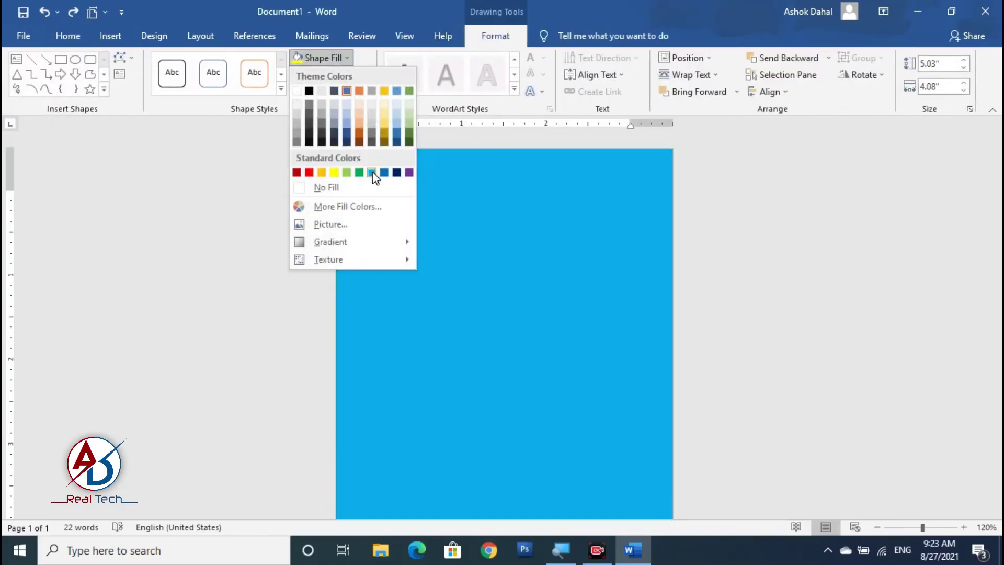
{"action": "left_click", "coordinate": [371, 173]}
Step: Send the light blue rectangle behind the text as the card's background
{"action": "left_click", "coordinate": [829, 58]}
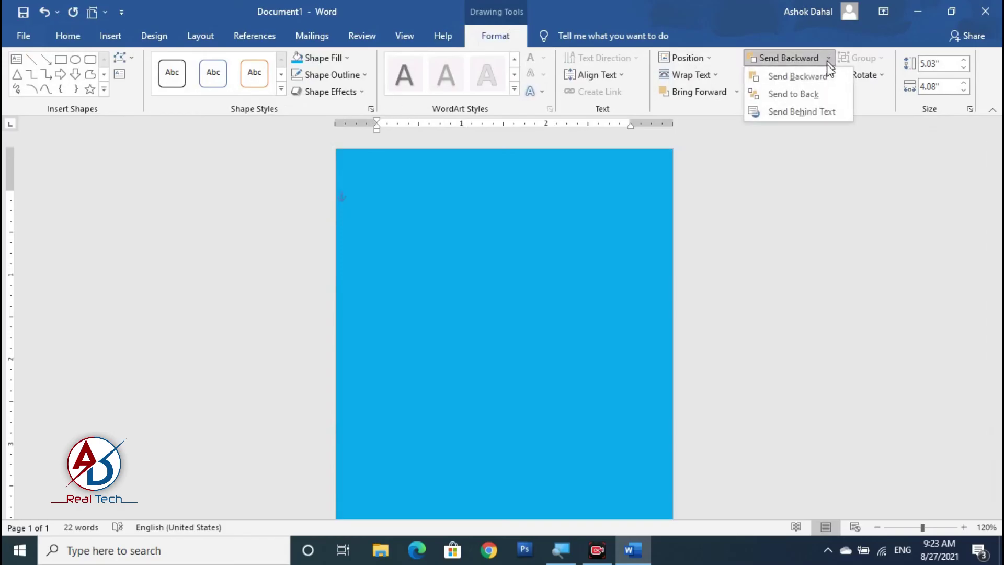
{"action": "left_click", "coordinate": [803, 111]}
{"action": "scroll", "coordinate": [741, 313], "scroll_direction": "down", "scroll_amount": 5}
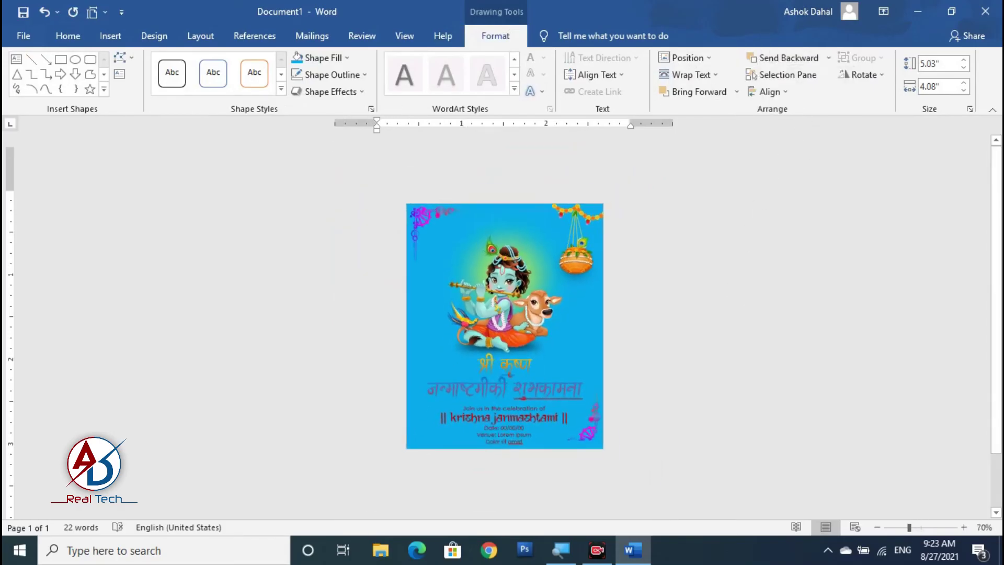
{"action": "scroll", "coordinate": [742, 313], "scroll_direction": "up", "scroll_amount": 2}
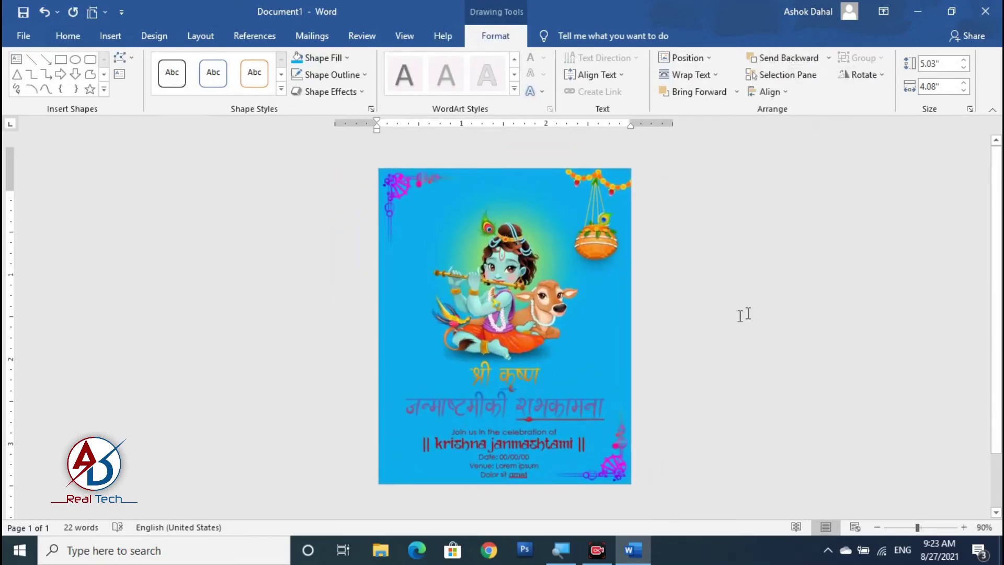
Step: Give the light blue background rectangle a light-variation gradient radiating from the centre
{"action": "left_click", "coordinate": [326, 61]}
{"action": "mouse_move", "coordinate": [328, 242]}
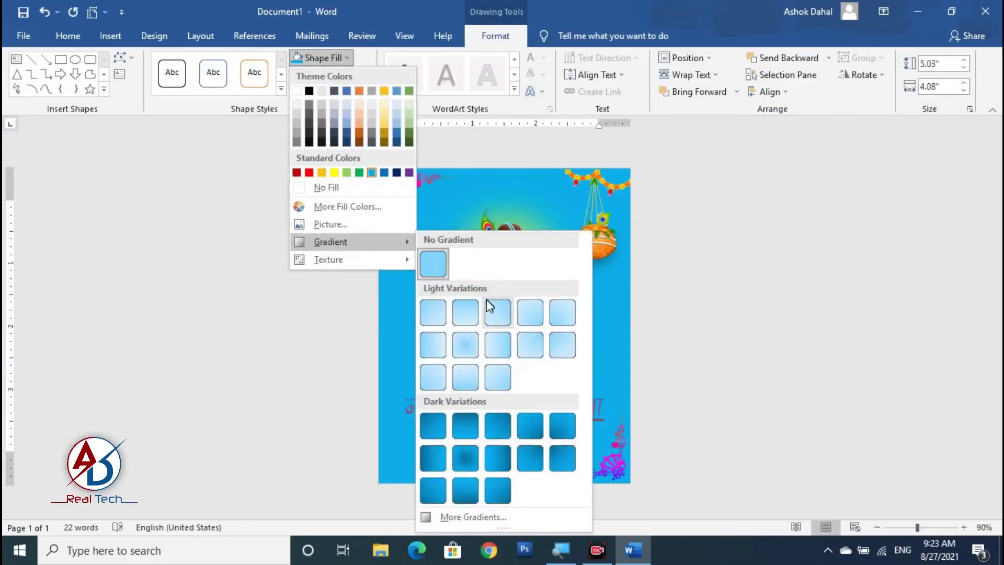
{"action": "left_click", "coordinate": [474, 352]}
{"action": "left_click", "coordinate": [721, 294]}
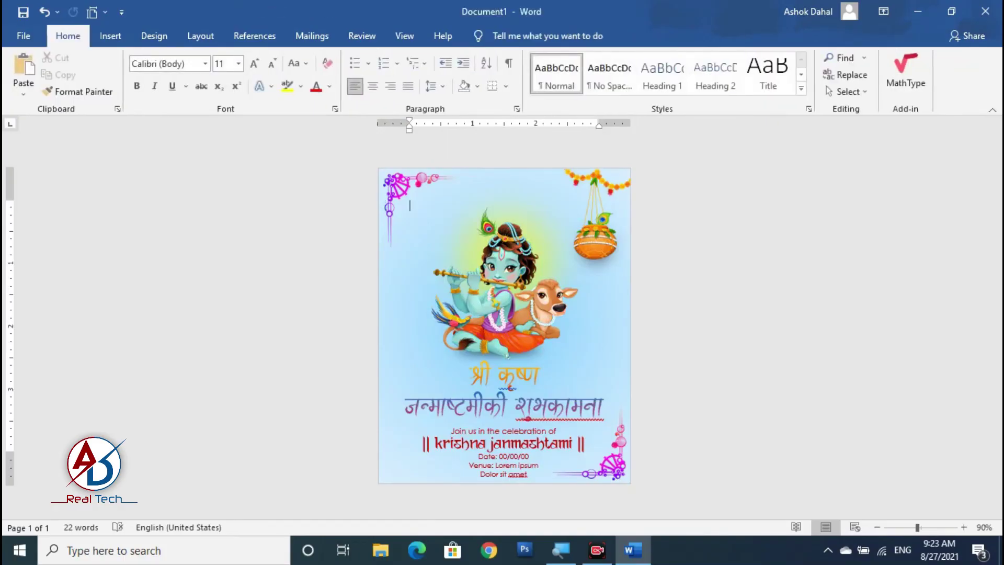
{"action": "scroll", "coordinate": [721, 294], "scroll_direction": "down", "scroll_amount": 2}
{"action": "scroll", "coordinate": [721, 293], "scroll_direction": "up", "scroll_amount": 1}
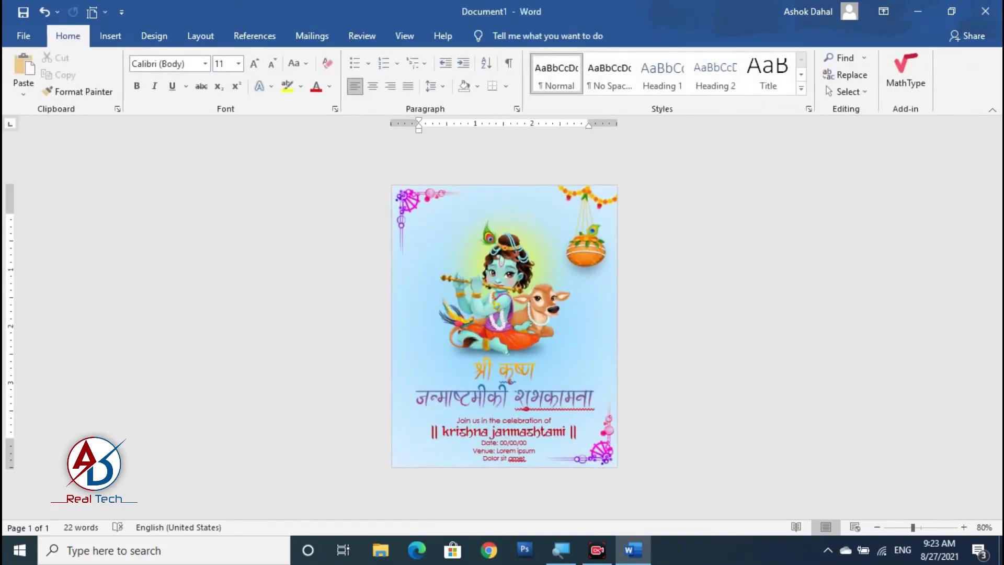
Step: Change the first stop of the text gradient on "जन्माष्टमीकी शुभकामना" from blue to gold
{"action": "scroll", "coordinate": [560, 412], "scroll_direction": "up", "scroll_amount": 2}
{"action": "double_click", "coordinate": [561, 412]}
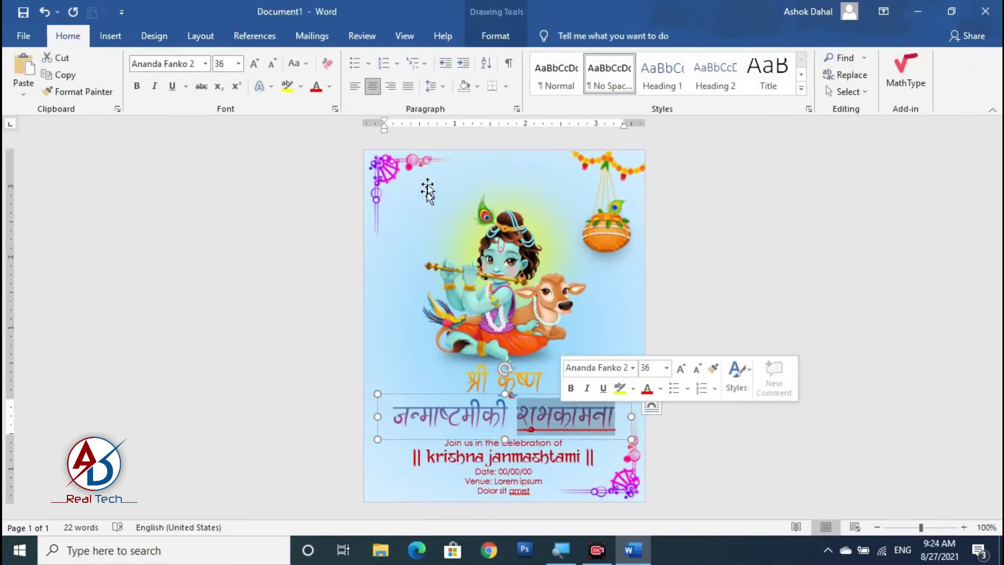
{"action": "key", "text": "ctrl+a"}
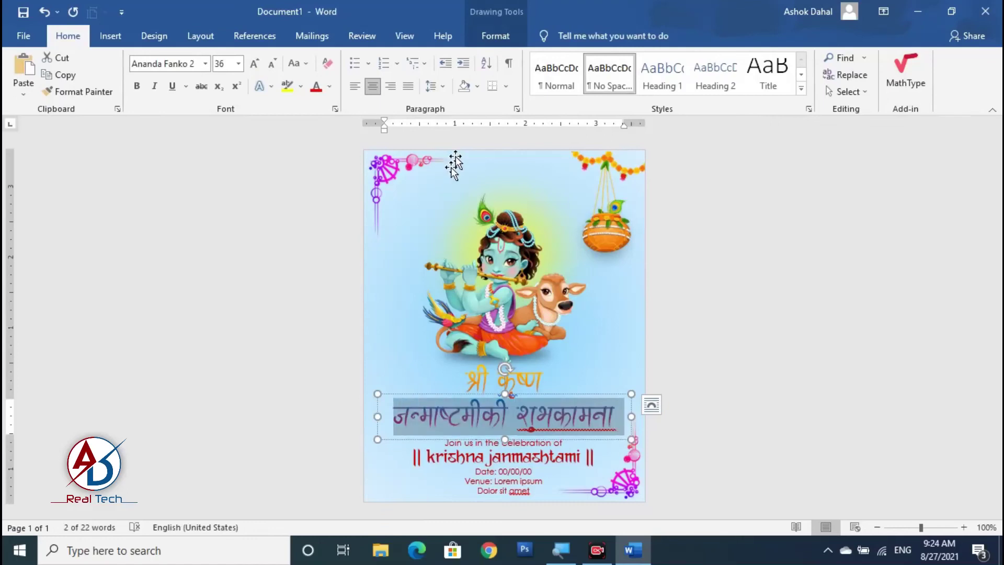
{"action": "left_click", "coordinate": [494, 36]}
{"action": "left_click", "coordinate": [550, 109]}
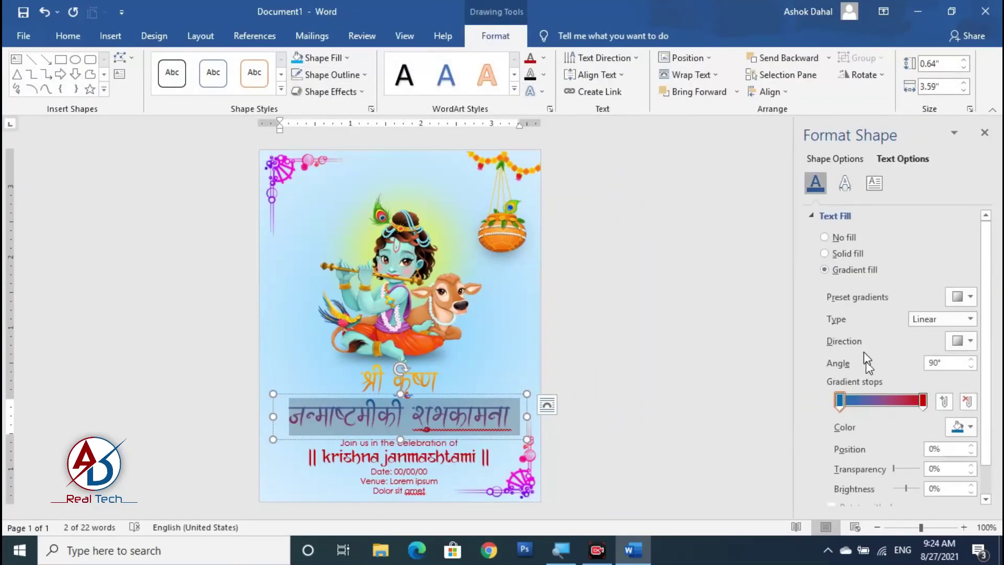
{"action": "left_click", "coordinate": [922, 401]}
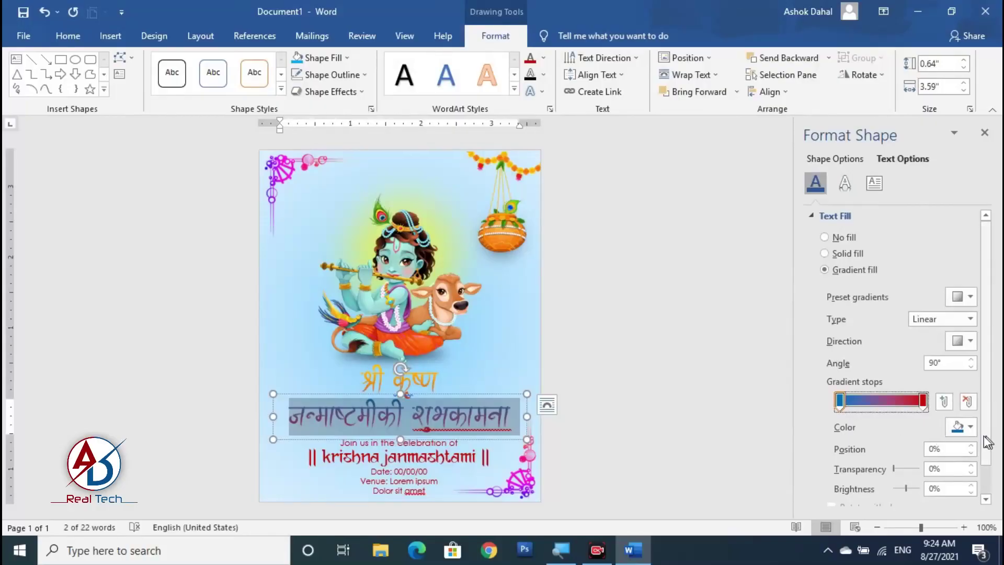
{"action": "left_click", "coordinate": [964, 427]}
{"action": "left_click", "coordinate": [905, 395]}
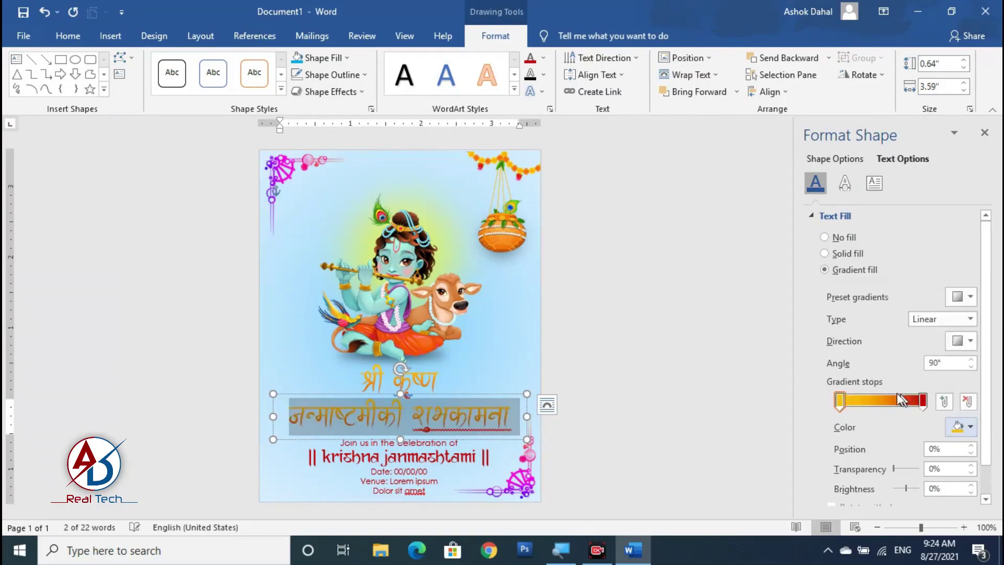
Step: Place a red gradient stop near the end of the second greeting line's text gradient
{"action": "left_click", "coordinate": [905, 404]}
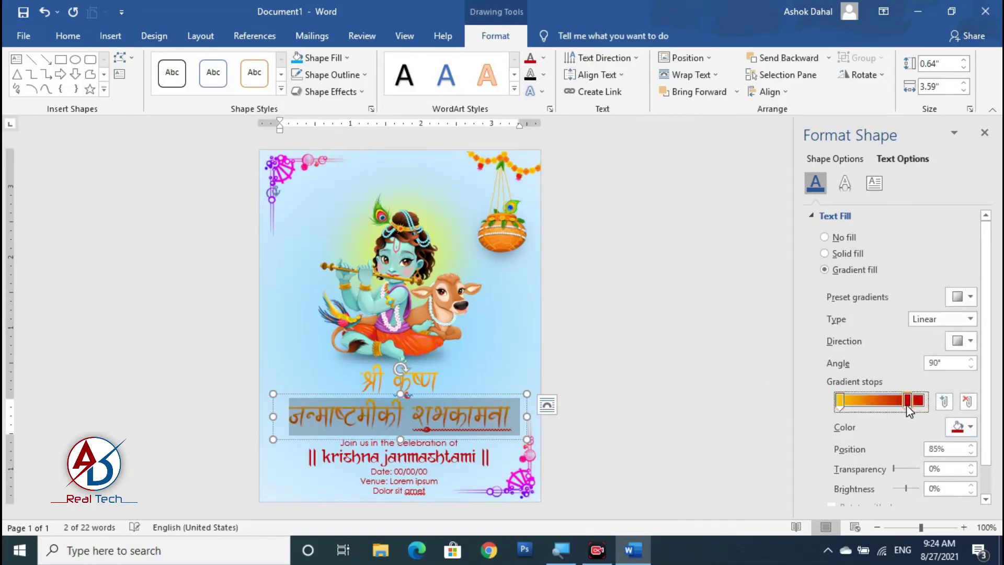
{"action": "left_click_drag", "start_coordinate": [905, 403], "coordinate": [911, 407]}
{"action": "left_click", "coordinate": [985, 133]}
{"action": "left_click", "coordinate": [822, 324]}
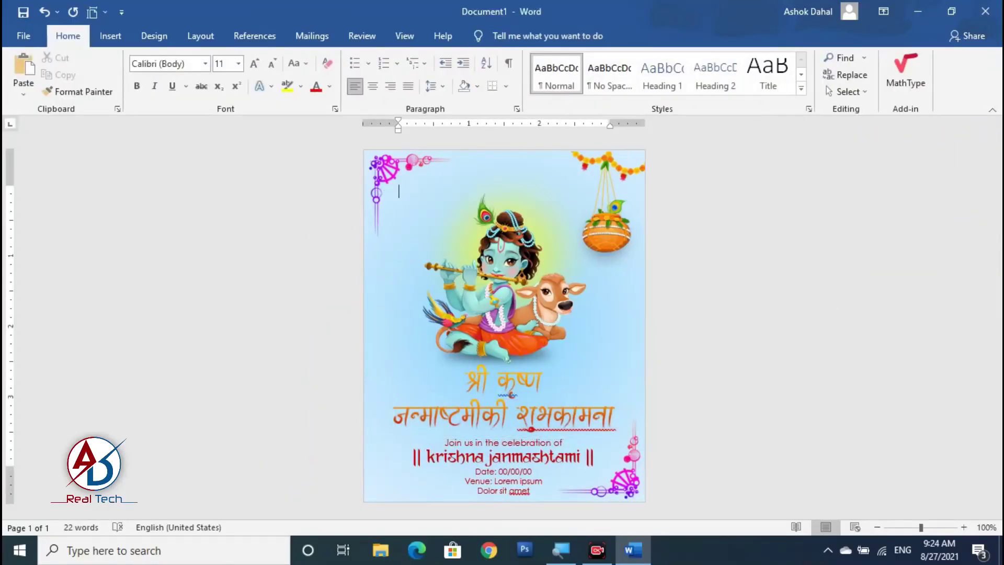
Step: Set the text glow colour of the second greeting line "जन्माष्टमीकी शुभकामना" to white
{"action": "scroll", "coordinate": [548, 441], "scroll_direction": "down", "scroll_amount": 4}
{"action": "scroll", "coordinate": [547, 441], "scroll_direction": "up", "scroll_amount": 2}
{"action": "left_click", "coordinate": [560, 401]}
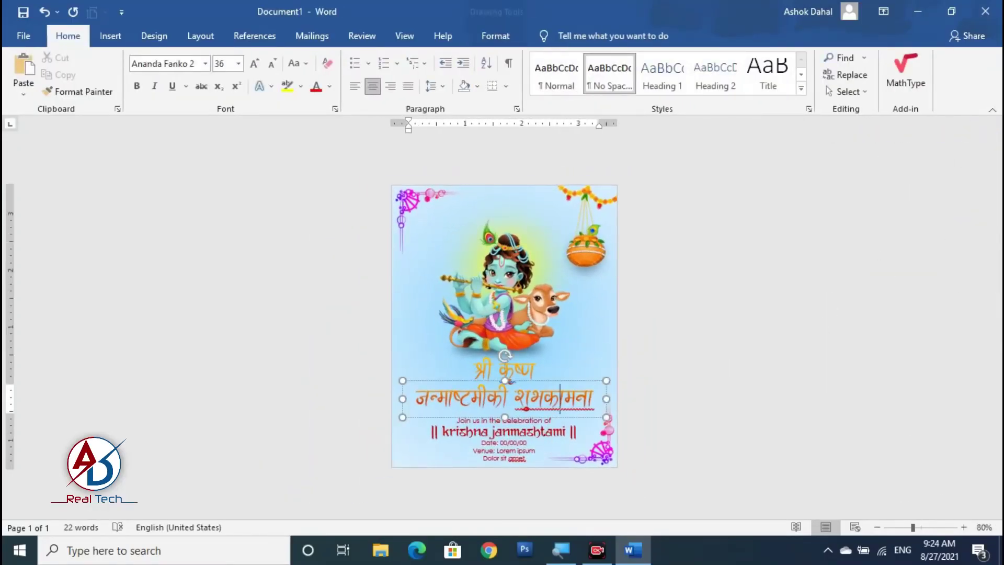
{"action": "triple_click", "coordinate": [558, 402]}
{"action": "left_click", "coordinate": [495, 36]}
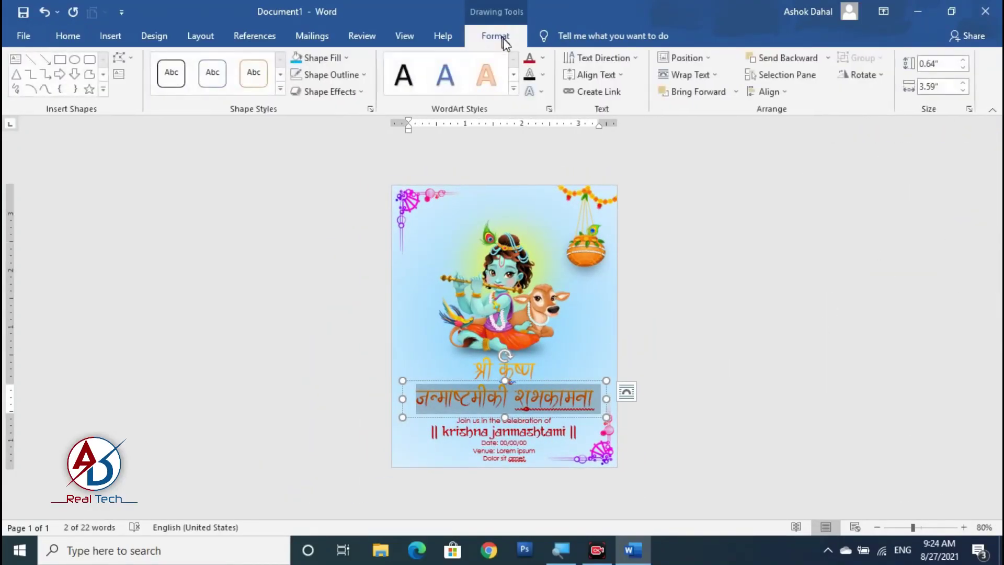
{"action": "left_click", "coordinate": [549, 109]}
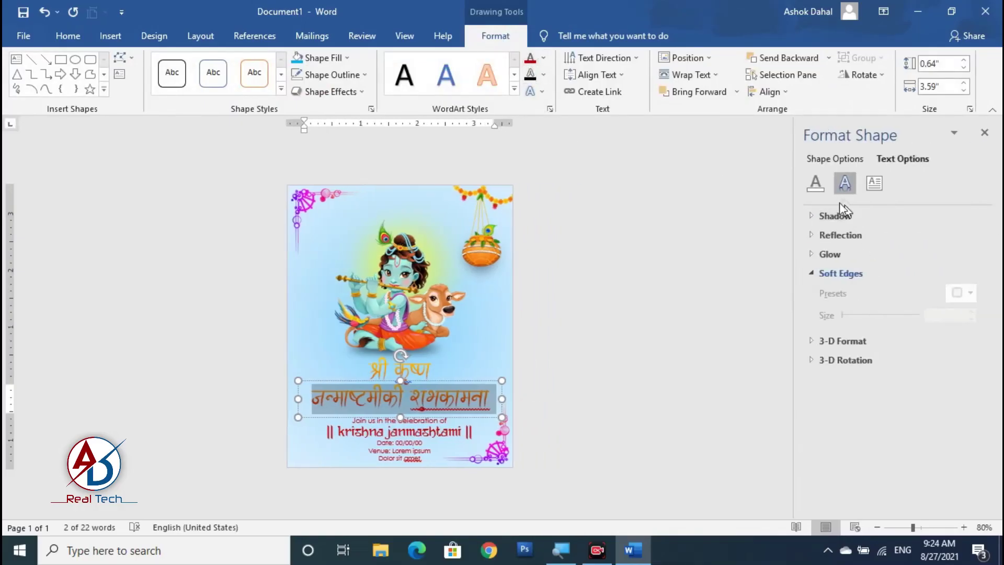
{"action": "left_click", "coordinate": [815, 256]}
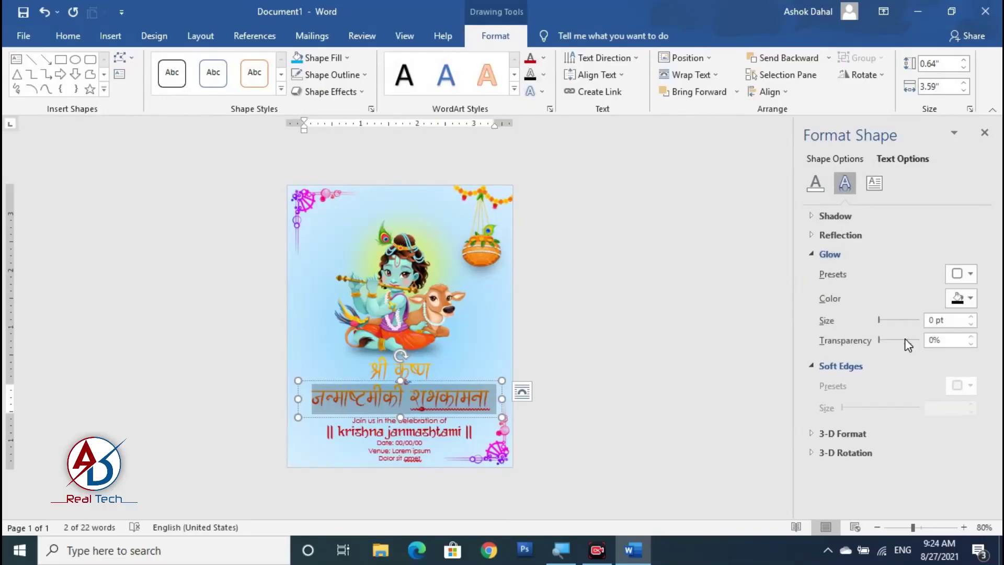
{"action": "left_click", "coordinate": [968, 274]}
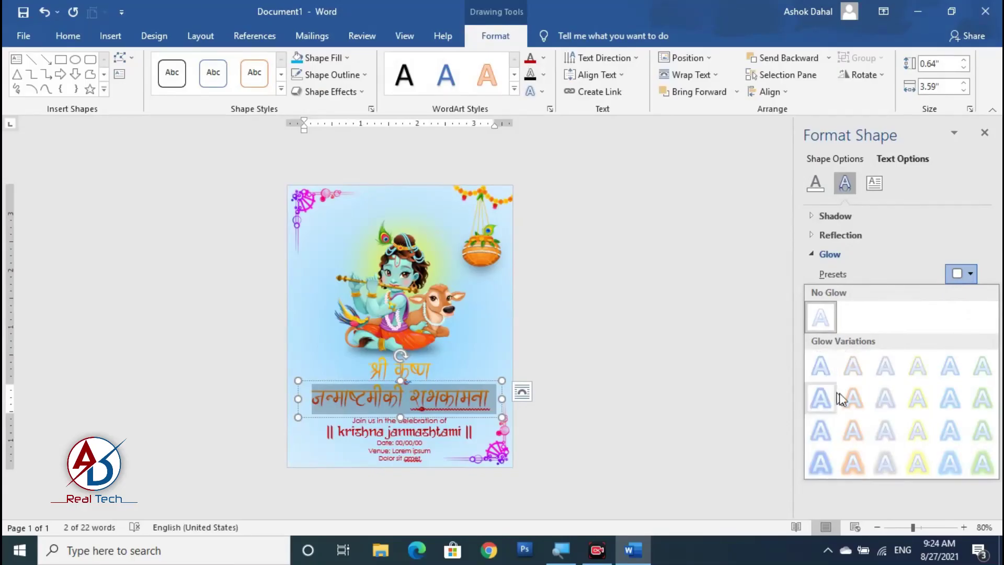
{"action": "left_click", "coordinate": [927, 272]}
{"action": "left_click", "coordinate": [968, 298]}
{"action": "key", "text": "Escape"}
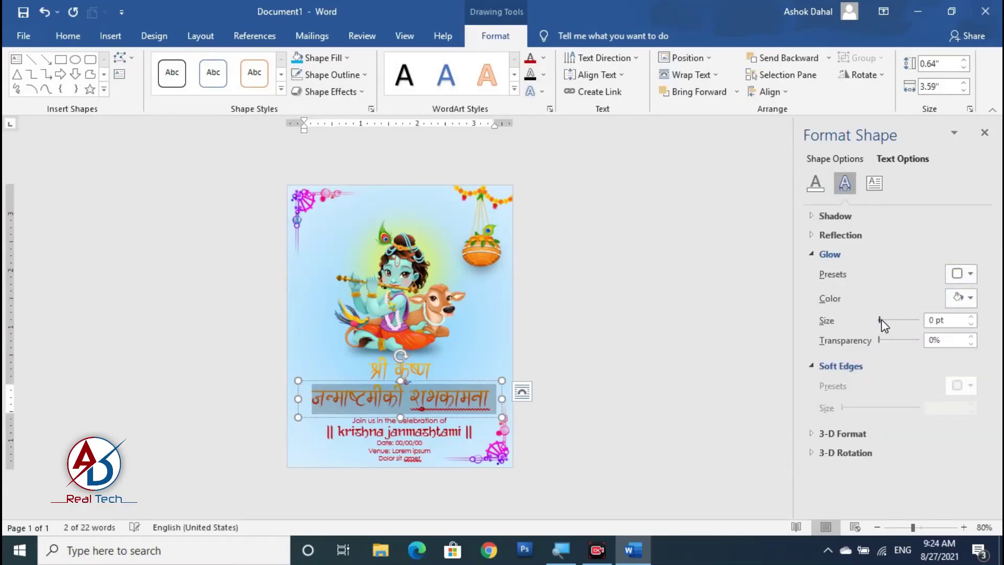
Step: Set the second greeting line's glow size to 8 pt
{"action": "left_click_drag", "start_coordinate": [880, 320], "coordinate": [880, 319]}
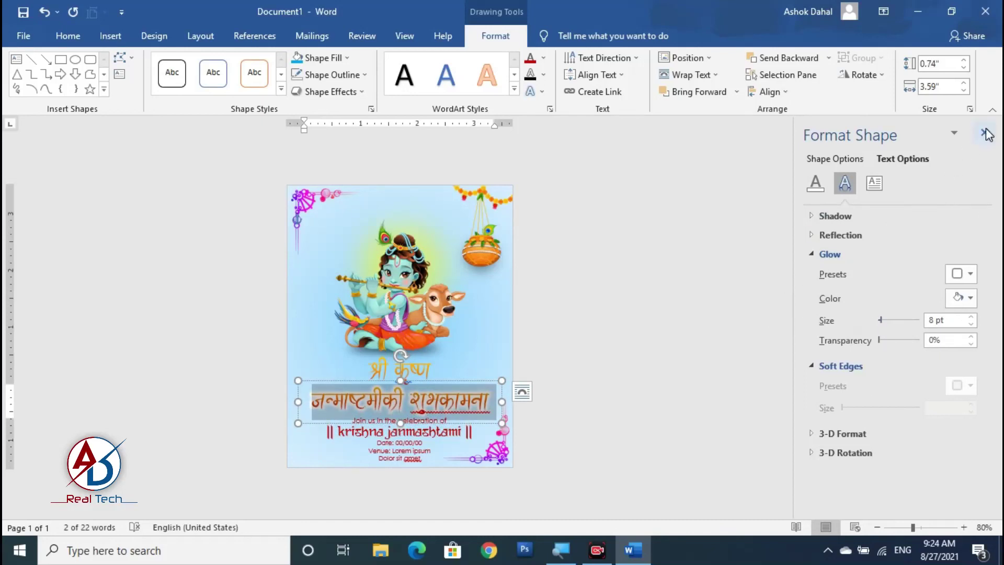
{"action": "left_click", "coordinate": [986, 134]}
{"action": "left_click", "coordinate": [769, 321]}
{"action": "scroll", "coordinate": [732, 335], "scroll_direction": "up", "scroll_amount": 6}
{"action": "scroll", "coordinate": [582, 401], "scroll_direction": "down", "scroll_amount": 4}
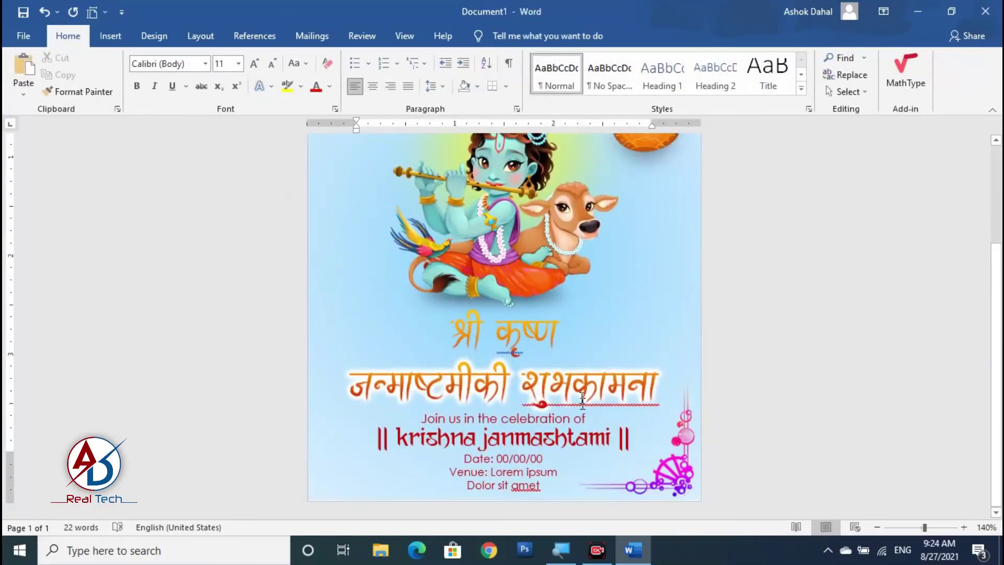
Step: Set the text glow colour of the first greeting line "श्री कृष्ण" to white
{"action": "left_click", "coordinate": [582, 397]}
{"action": "left_click", "coordinate": [605, 354]}
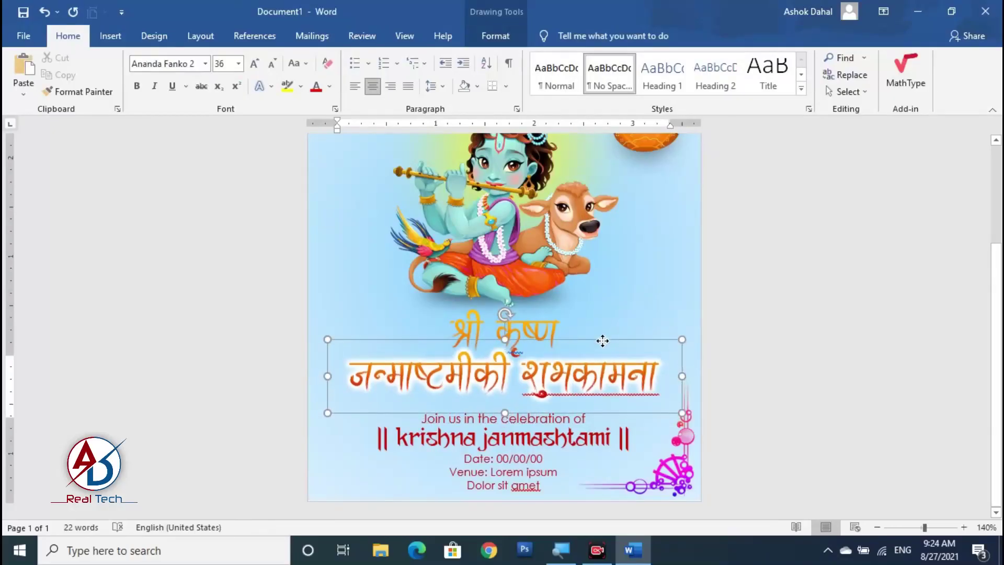
{"action": "left_click", "coordinate": [541, 333]}
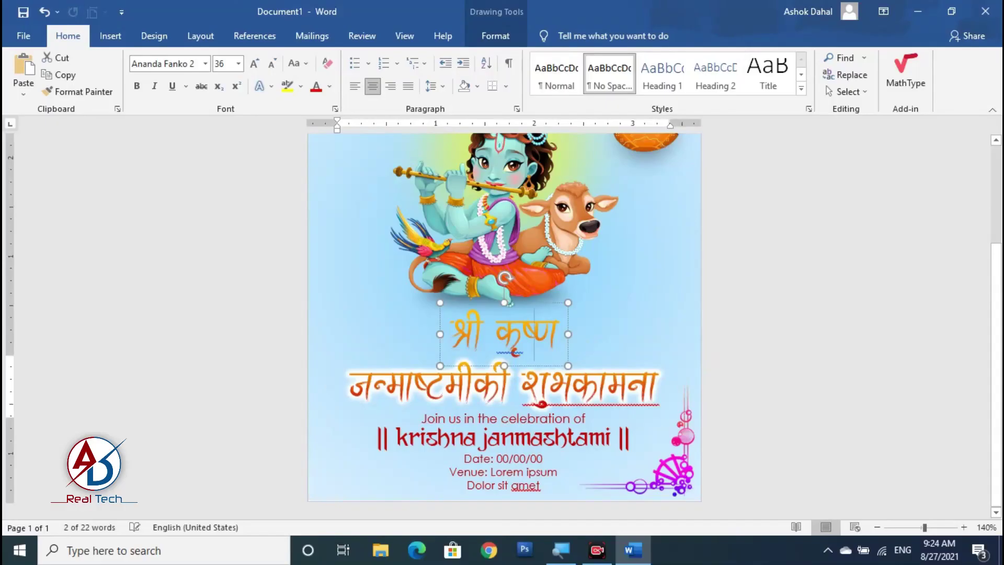
{"action": "triple_click", "coordinate": [528, 331]}
{"action": "left_click", "coordinate": [495, 36]}
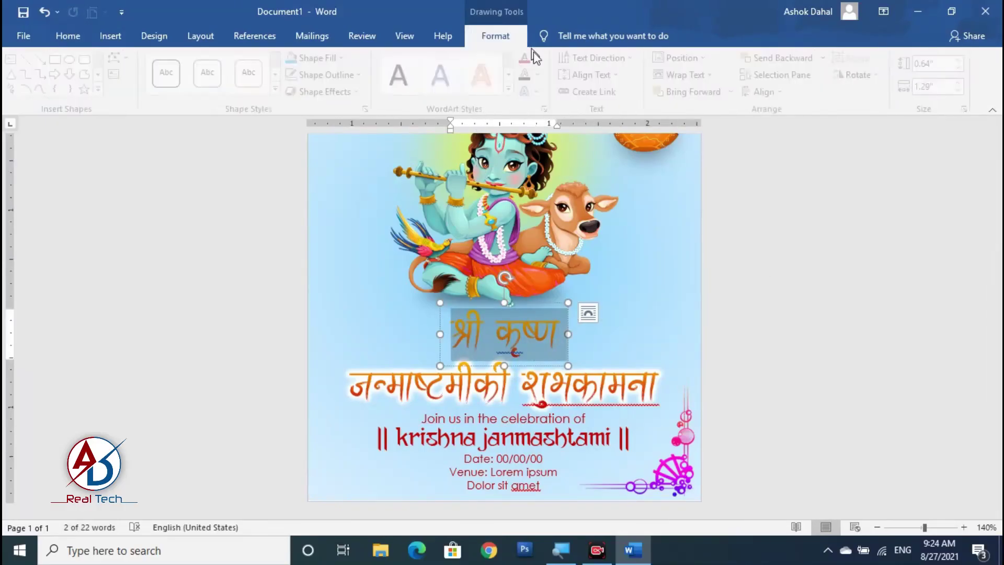
{"action": "left_click", "coordinate": [549, 109]}
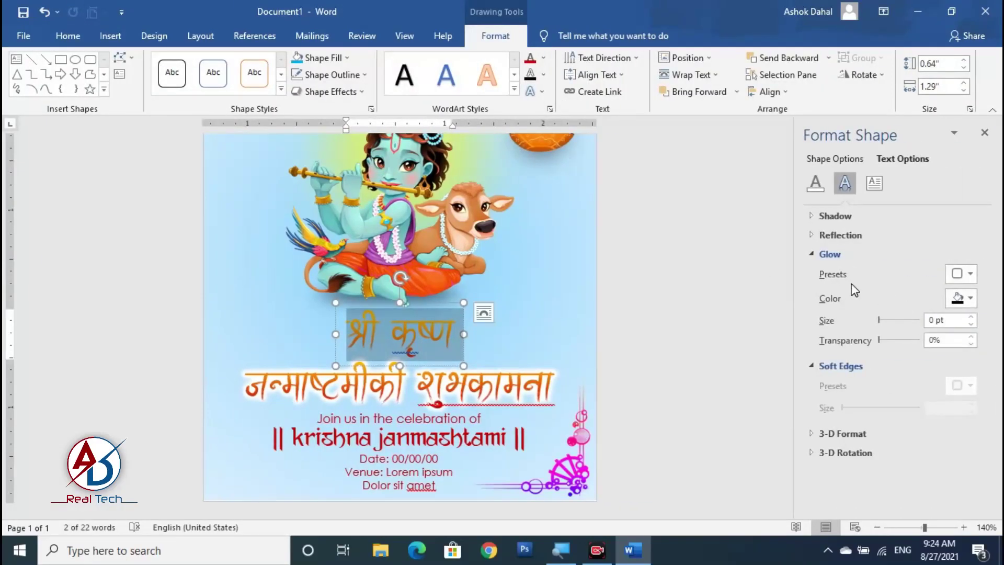
{"action": "left_click", "coordinate": [957, 299]}
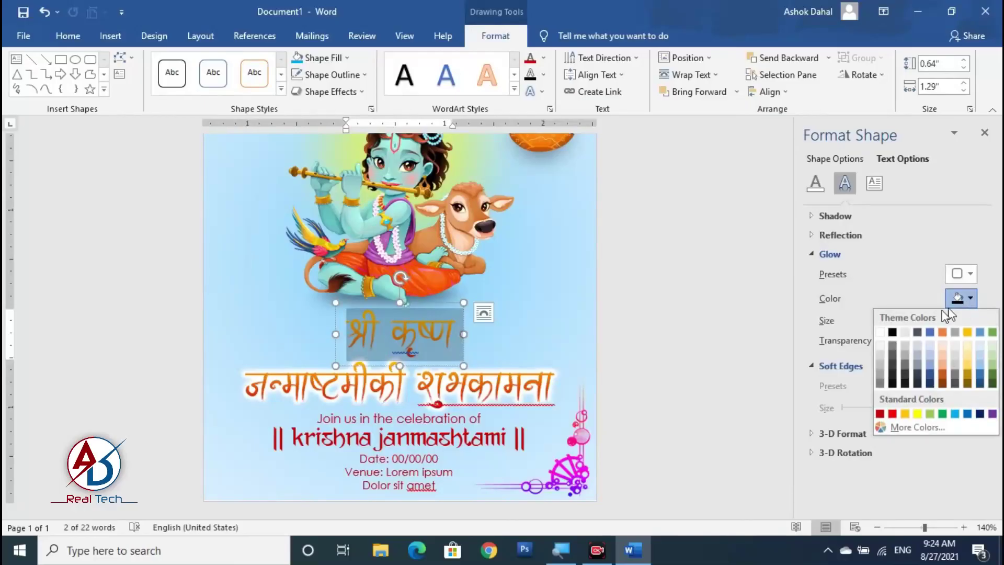
{"action": "left_click", "coordinate": [883, 332]}
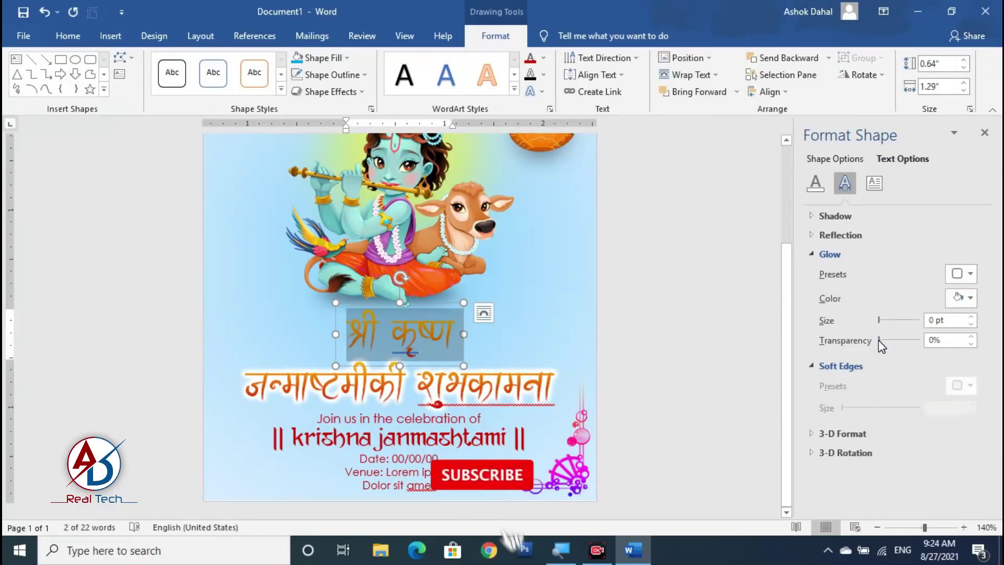
Step: Set the glow size of the first greeting line "श्री कृष्ण" to 9 pt
{"action": "left_click_drag", "start_coordinate": [879, 320], "coordinate": [880, 319]}
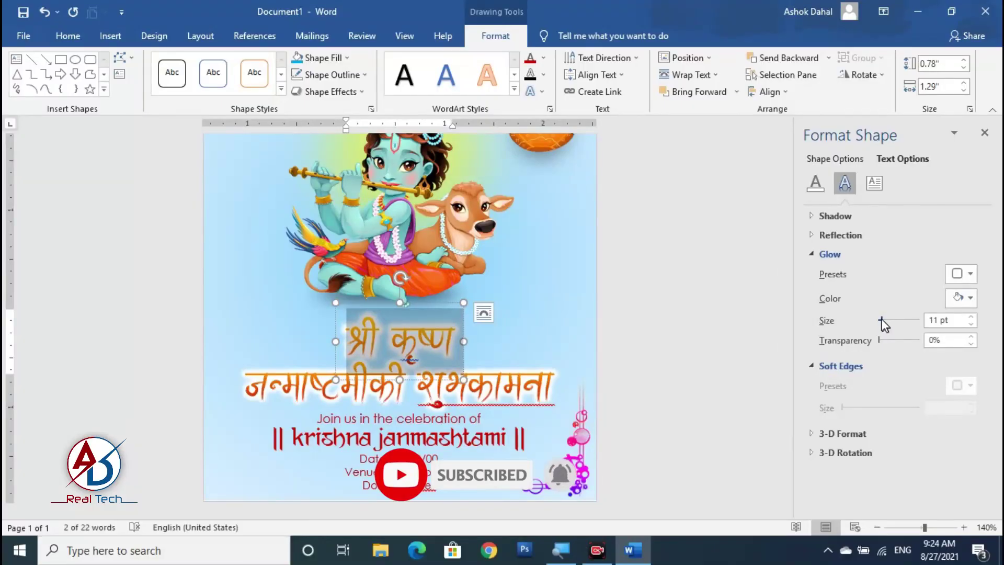
{"action": "left_click", "coordinate": [773, 355]}
{"action": "scroll", "coordinate": [773, 355], "scroll_direction": "up", "scroll_amount": 3}
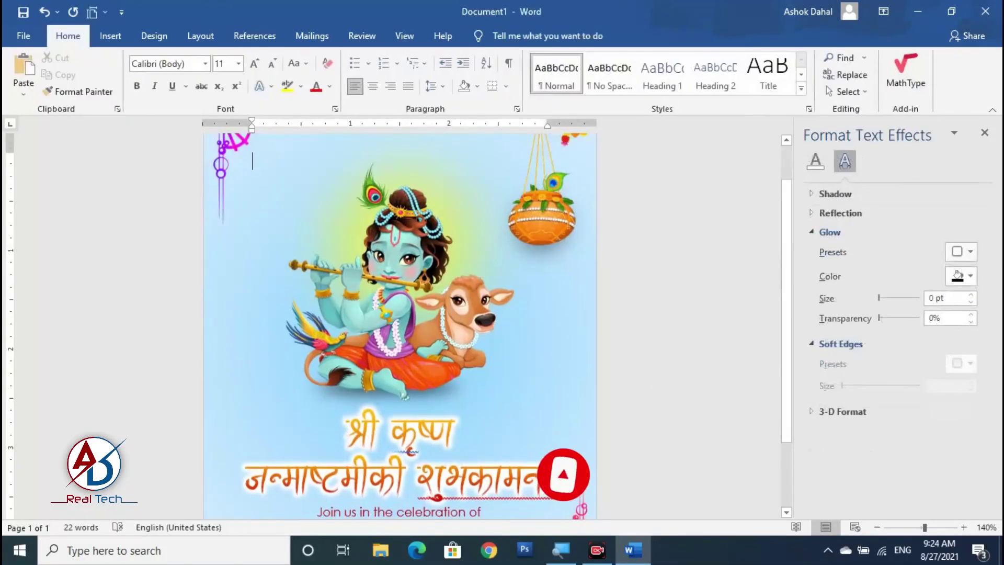
{"action": "scroll", "coordinate": [643, 394], "scroll_direction": "down", "scroll_amount": 3}
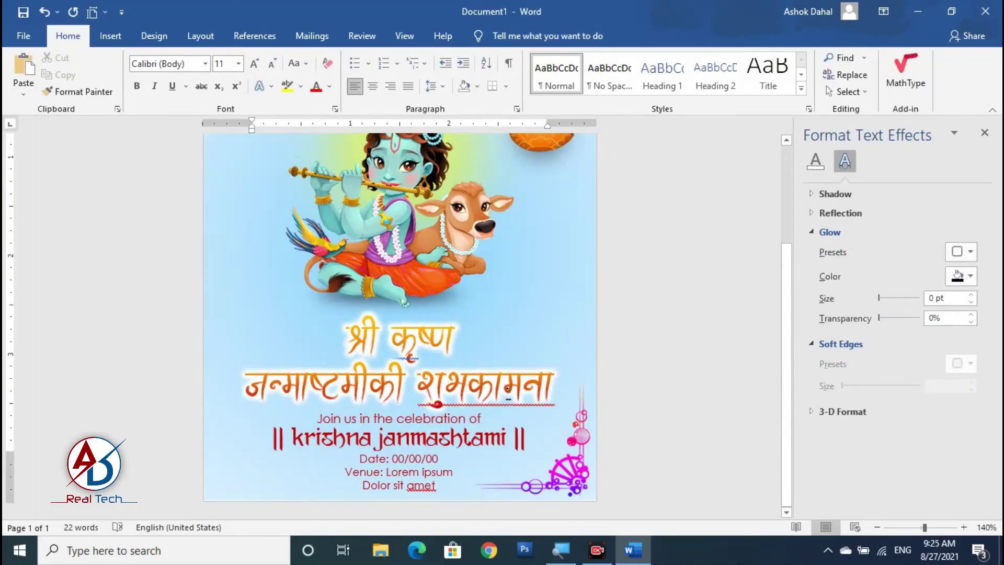
Step: Nudge the English invitation text box slightly down and both Devanagari greeting lines slightly up
{"action": "left_click", "coordinate": [471, 438]}
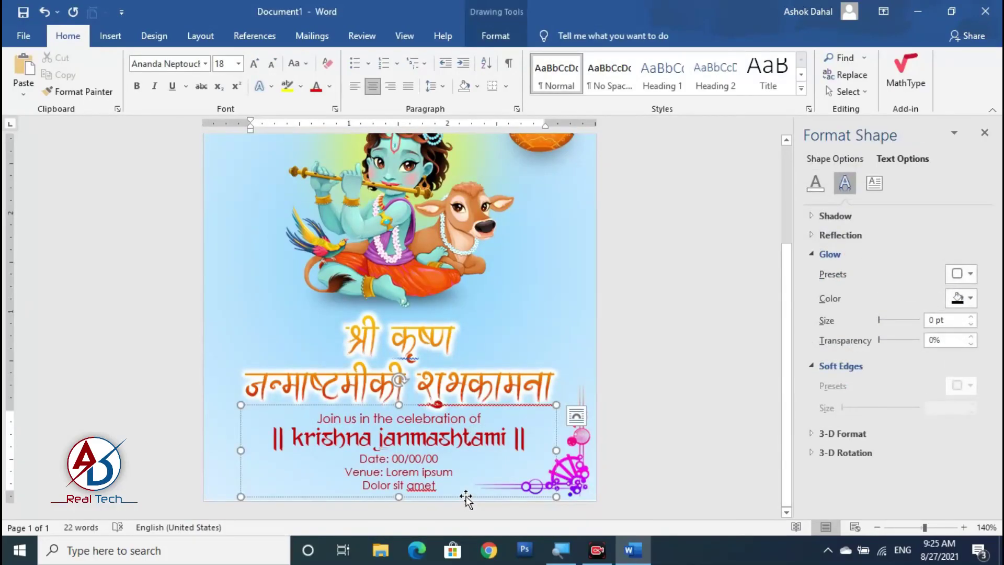
{"action": "left_click_drag", "start_coordinate": [464, 499], "coordinate": [463, 504]}
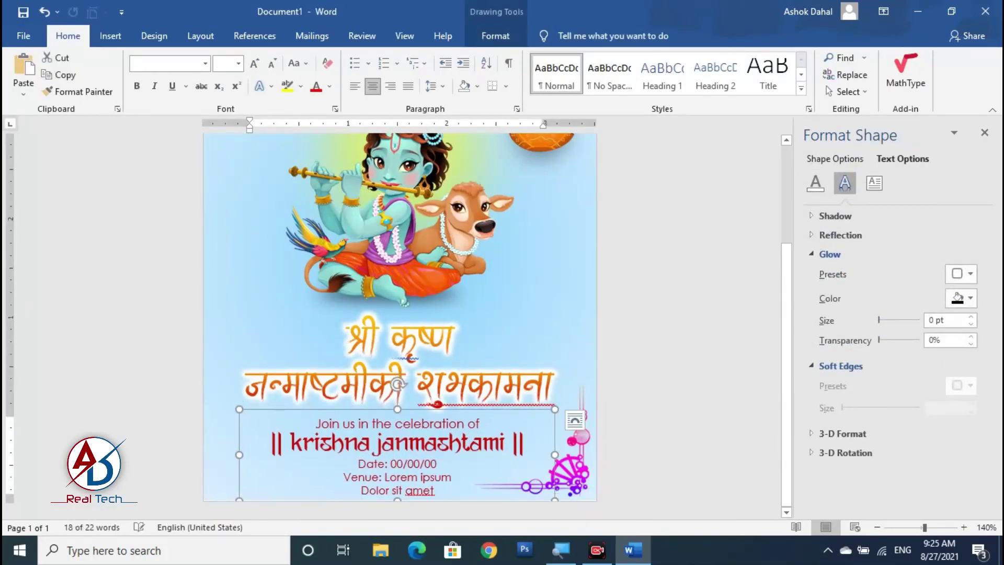
{"action": "left_click", "coordinate": [445, 359]}
{"action": "left_click", "coordinate": [444, 299]}
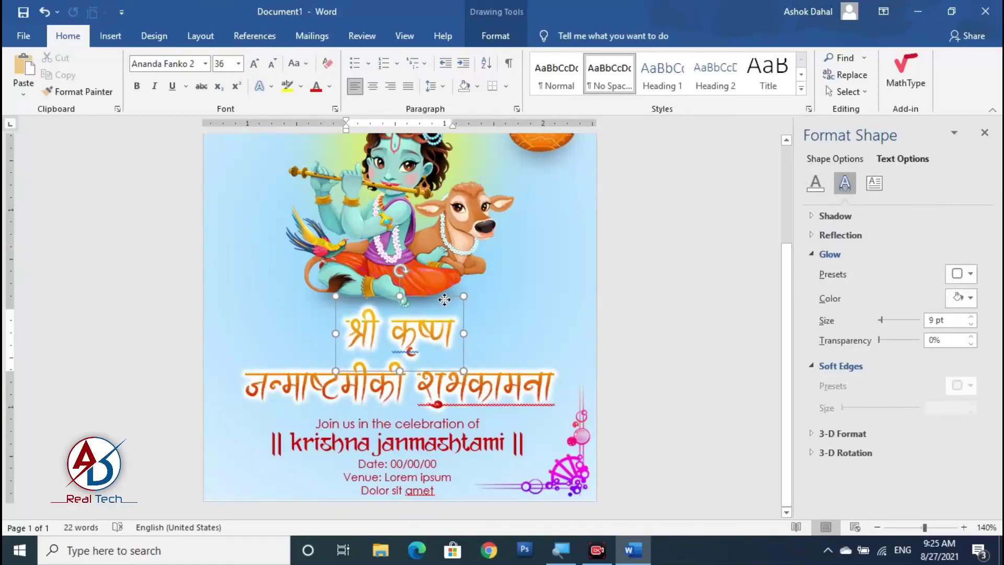
{"action": "left_click", "coordinate": [493, 387]}
{"action": "left_click", "coordinate": [491, 347]}
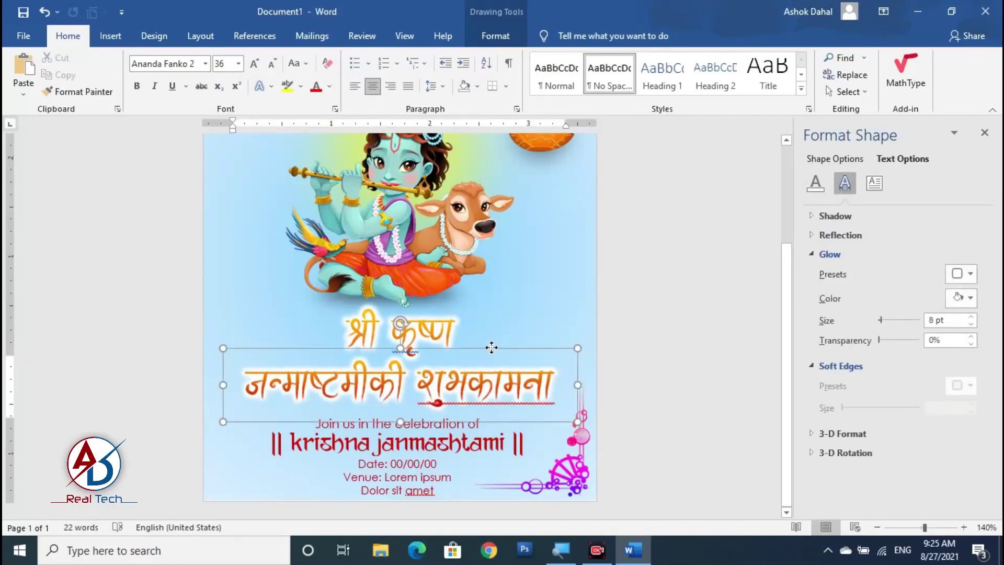
Step: Move the English invitation text box slightly up beneath the greeting and close the text effects formatting pane
{"action": "left_click", "coordinate": [470, 419]}
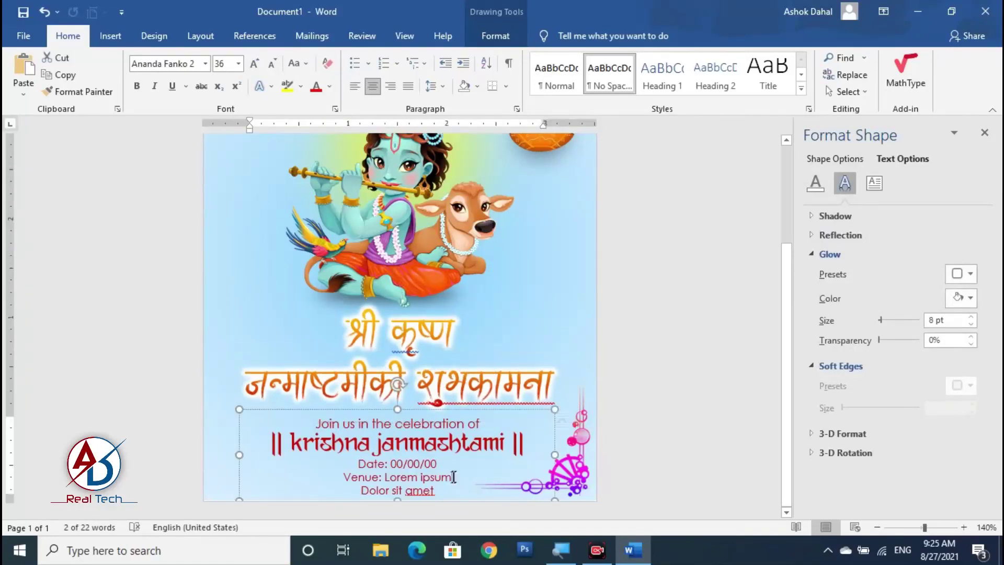
{"action": "left_click", "coordinate": [474, 410]}
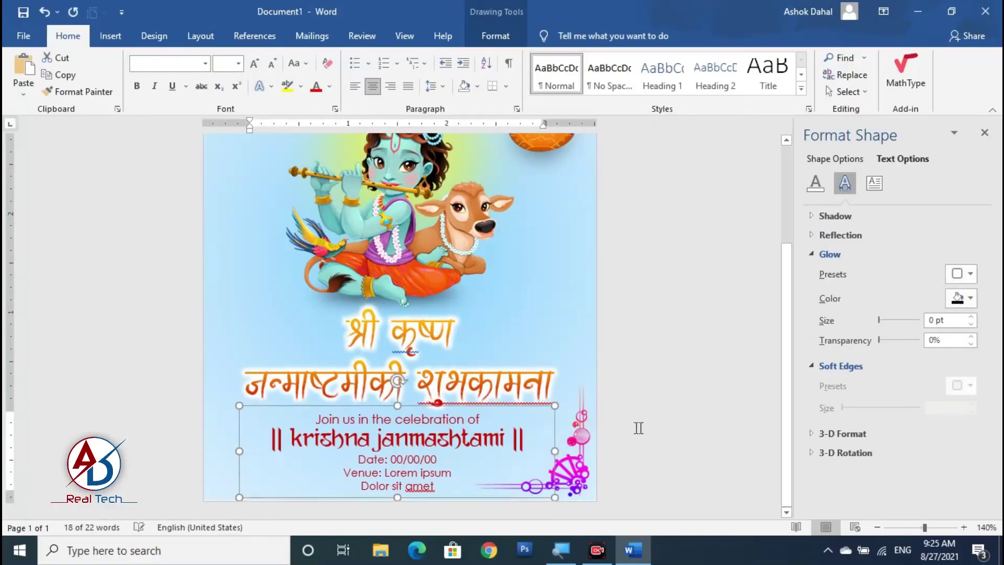
{"action": "key", "text": "ctrl+Home"}
{"action": "scroll", "coordinate": [692, 394], "scroll_direction": "down", "scroll_amount": 5}
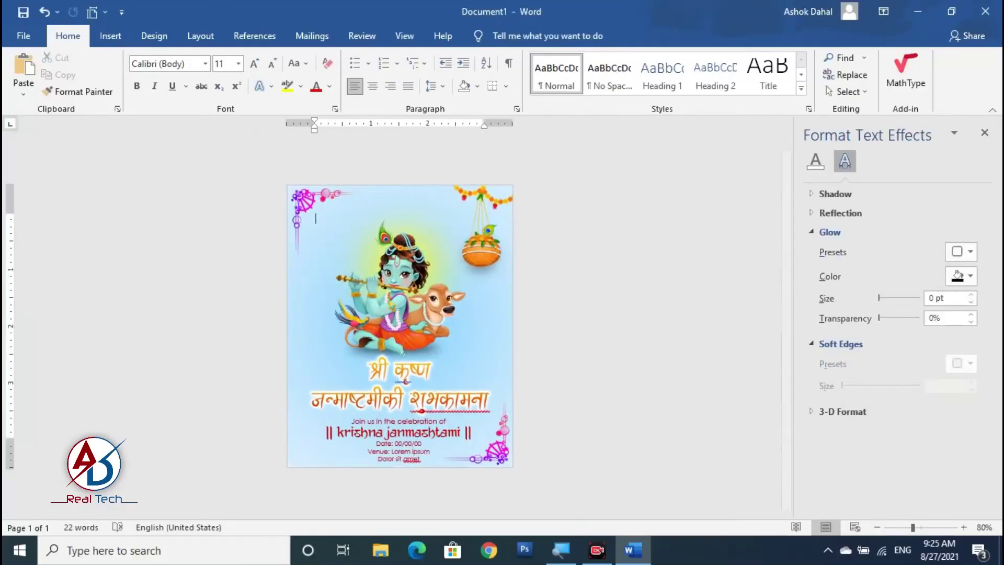
{"action": "left_click", "coordinate": [985, 133]}
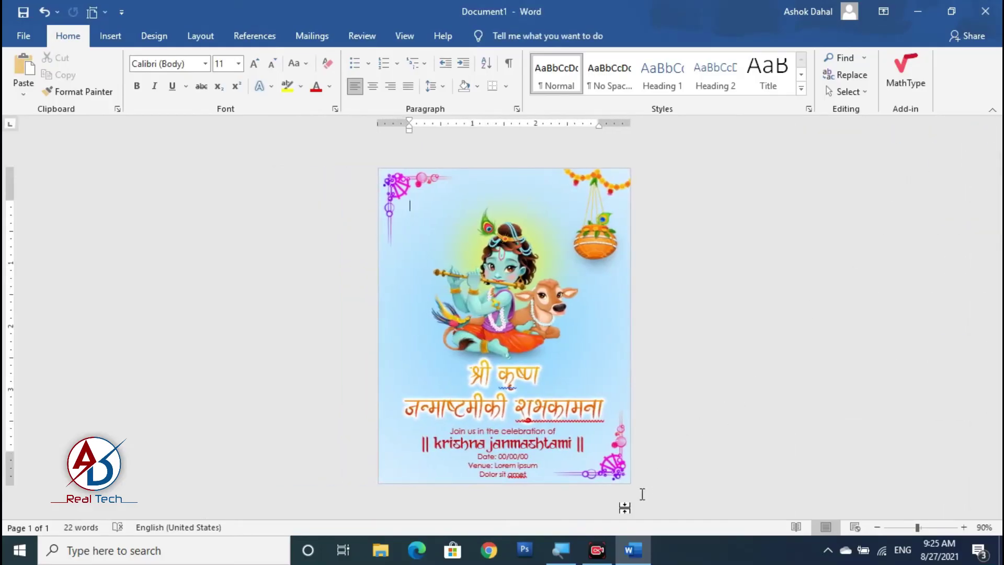